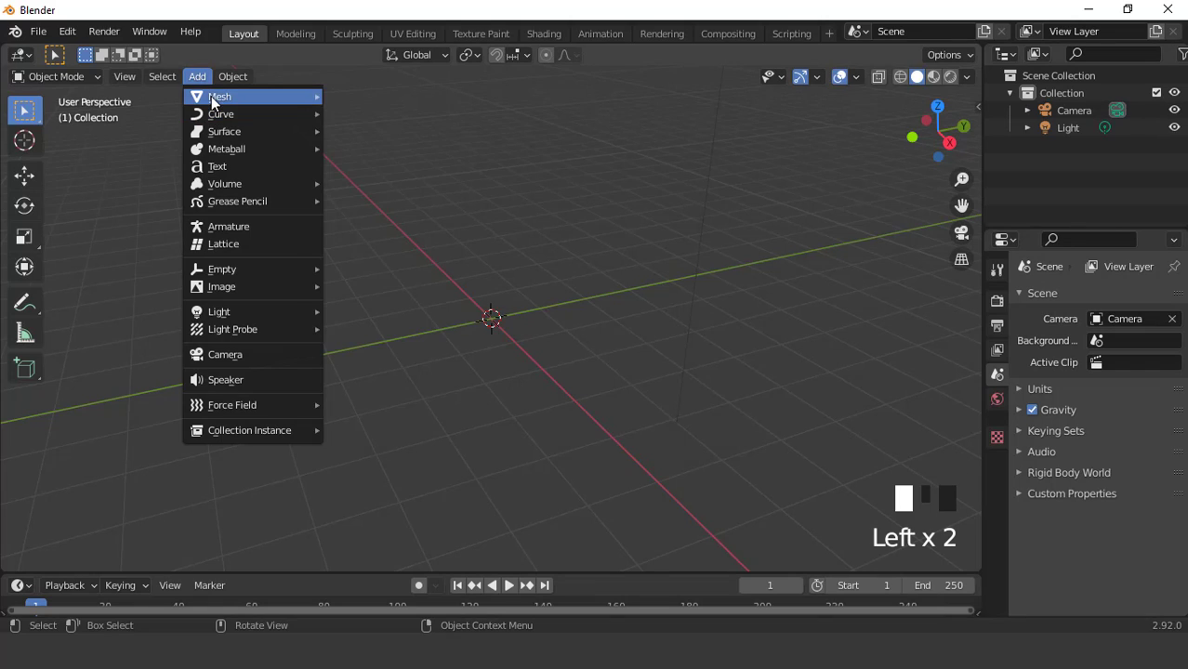
Add a cylinder mesh with 24 vertices and its cap fill type set to Nothing.
mouse_move(211, 96)
click(376, 182)
scroll(476, 290, up, 2)
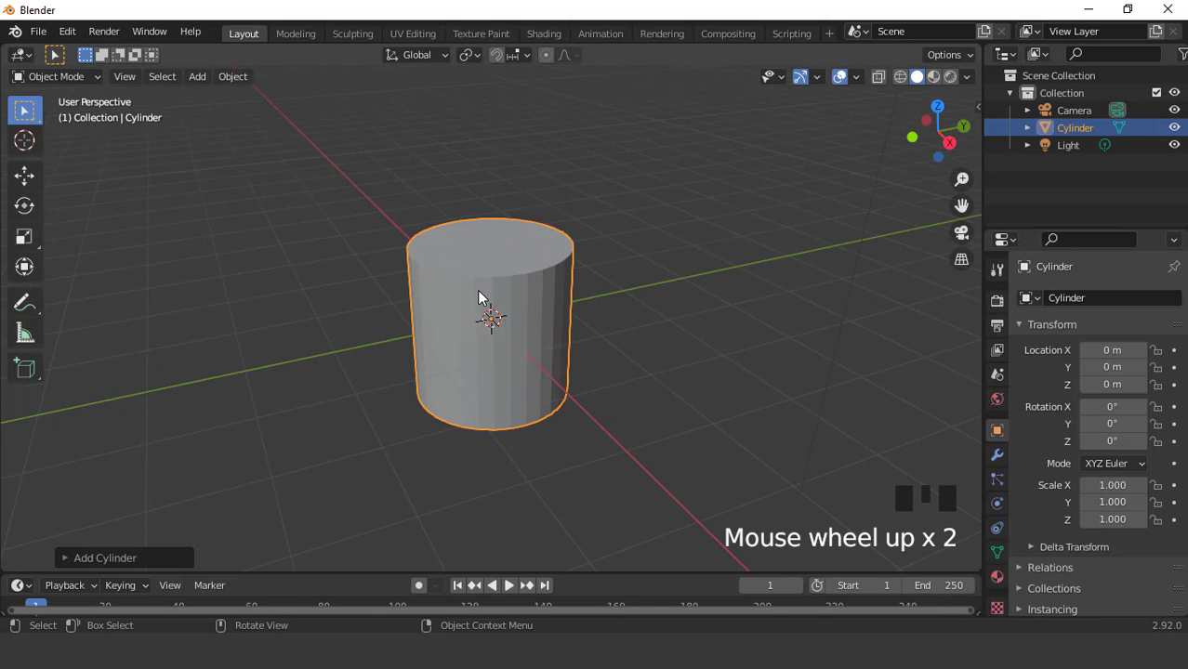
click(68, 557)
click(213, 349)
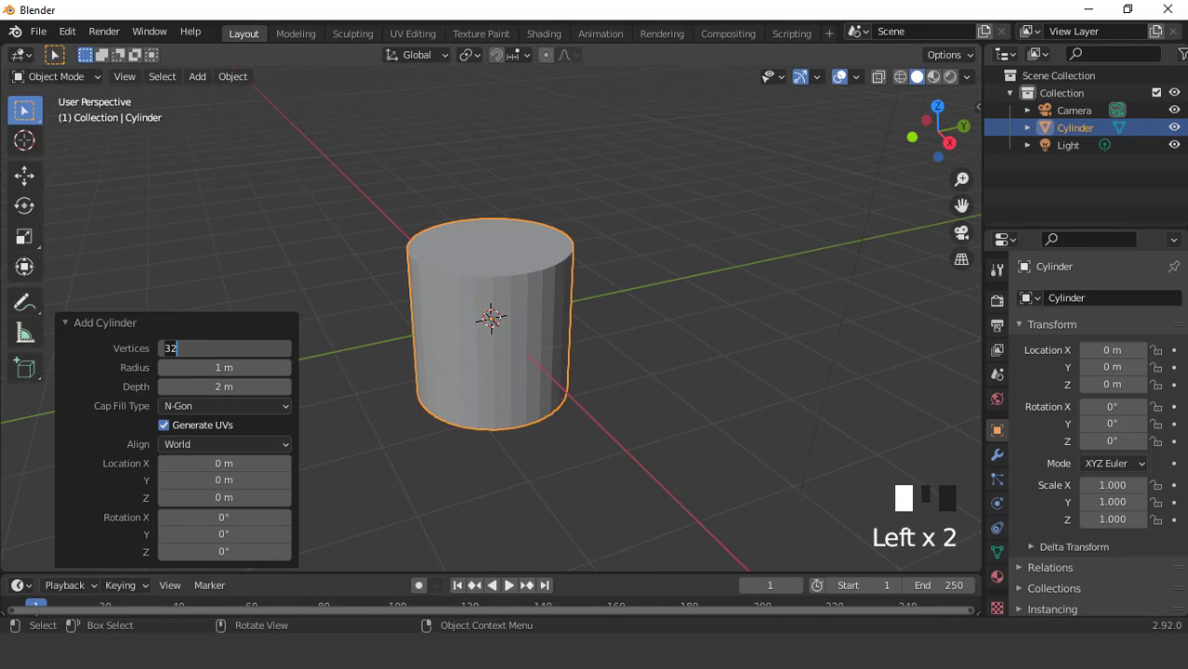
key(Return)
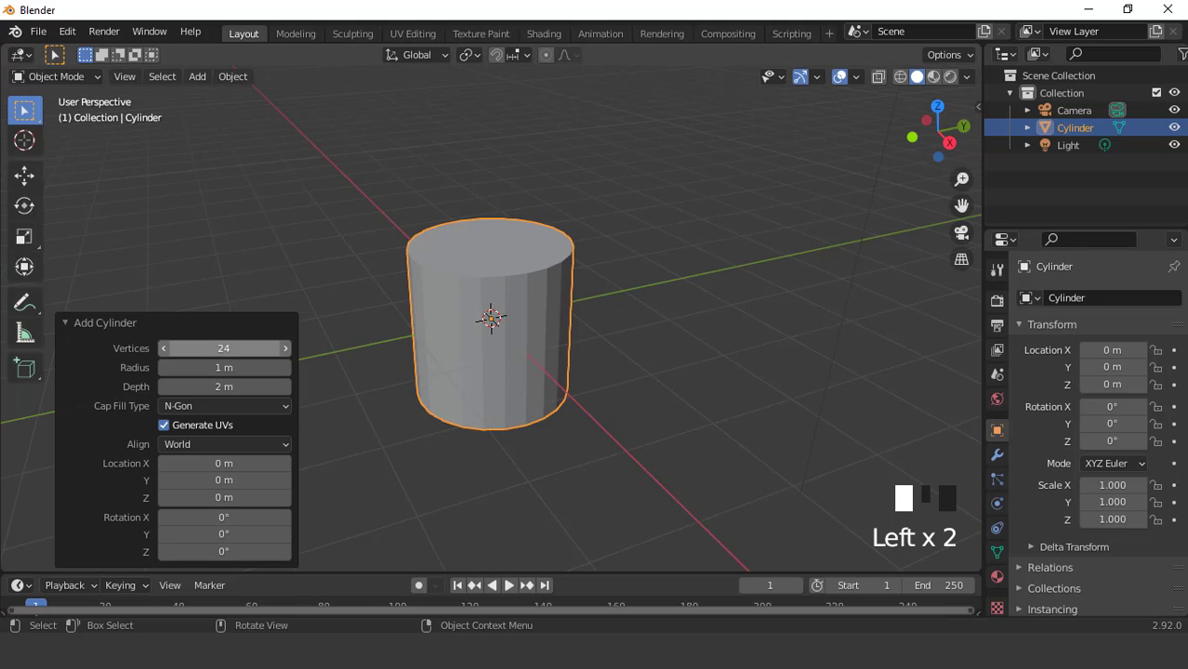
click(206, 405)
click(207, 426)
scroll(472, 387, up, 2)
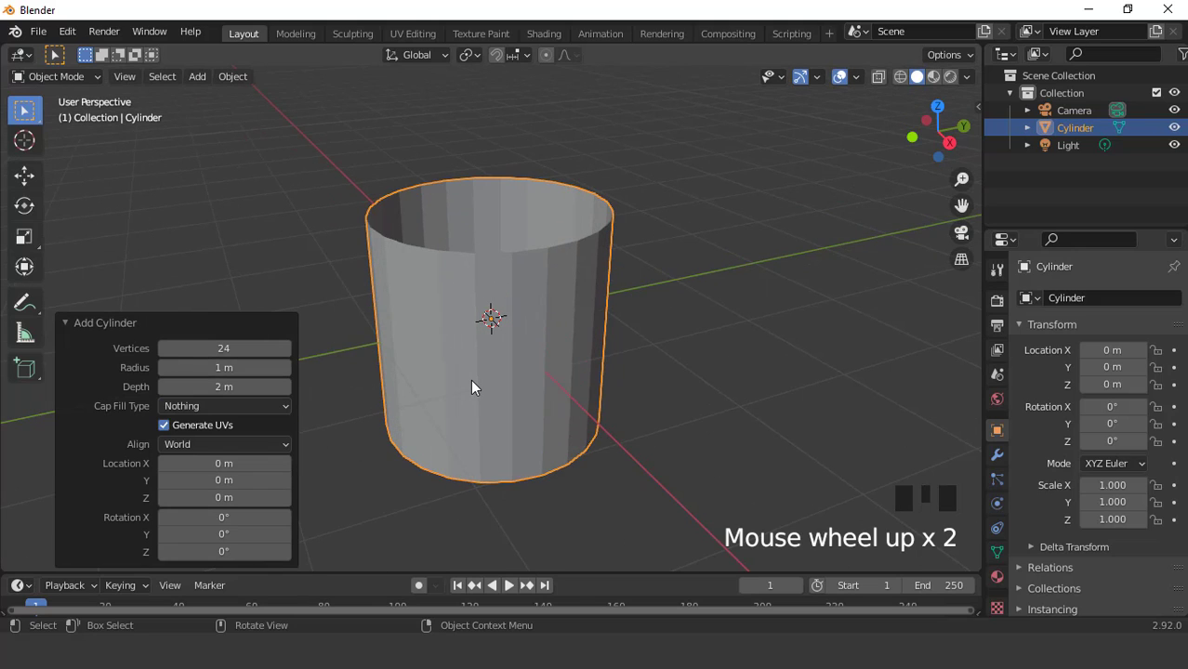
Rotate the cylinder 90° about the global X axis.
text(rx)
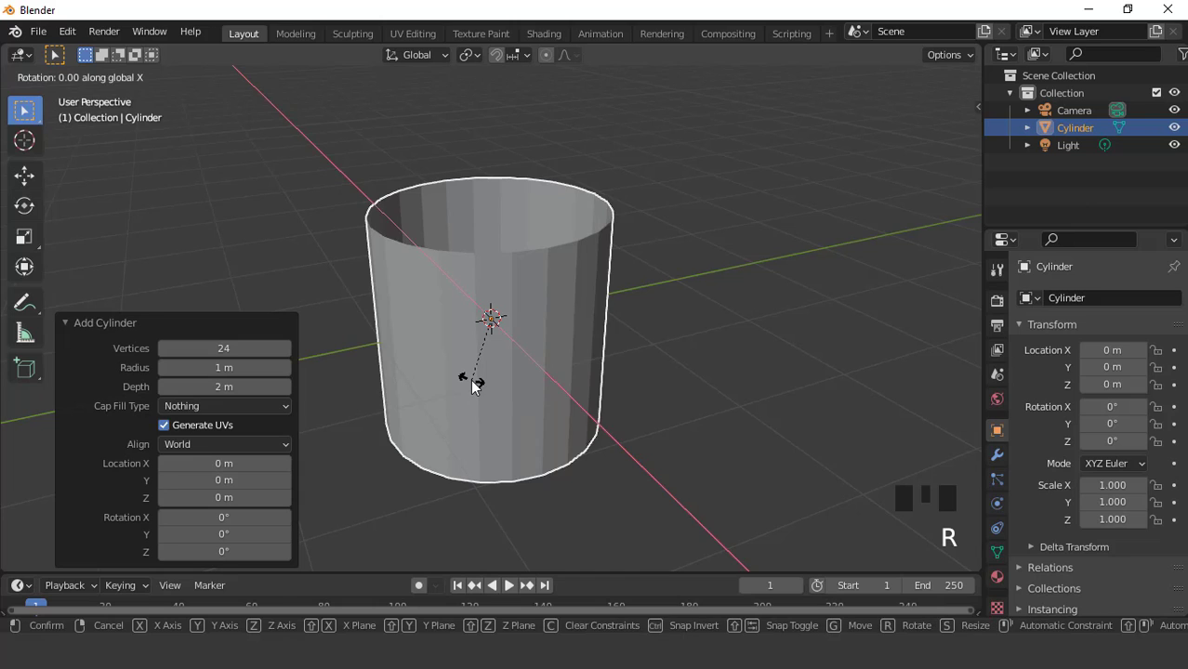
text(90)
click(470, 380)
key(KP_7)
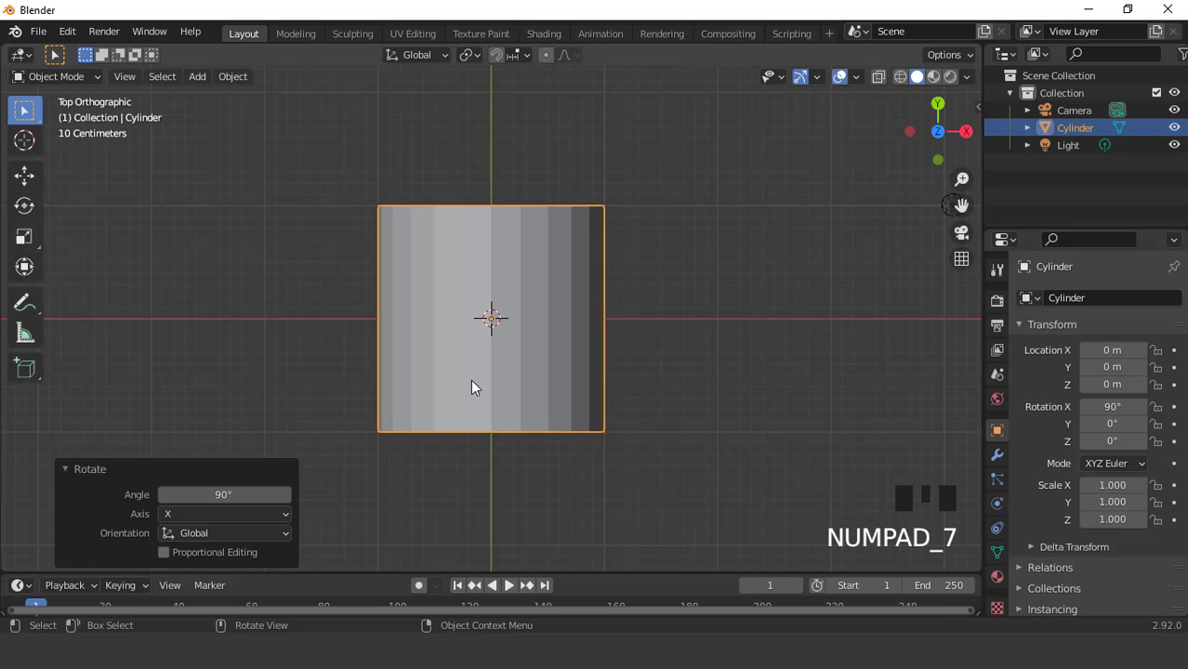
Scale the cylinder along Y to about 0.498 and apply its scale.
key(s)
key(y)
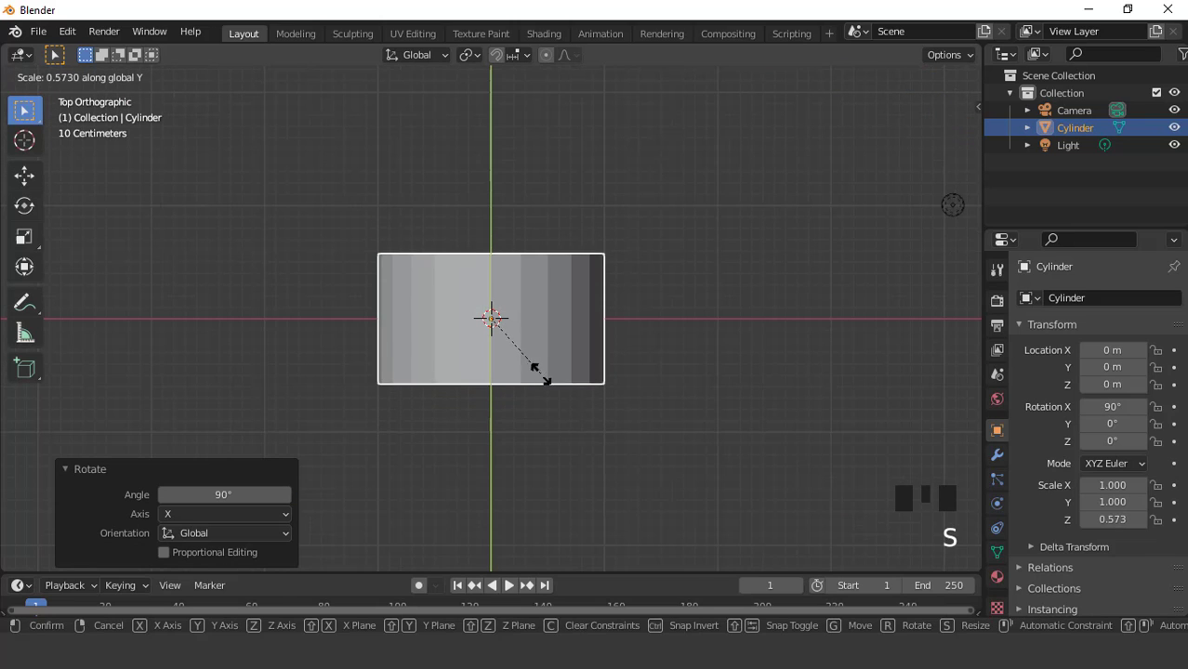
click(532, 367)
middle_drag(533, 368, 493, 237)
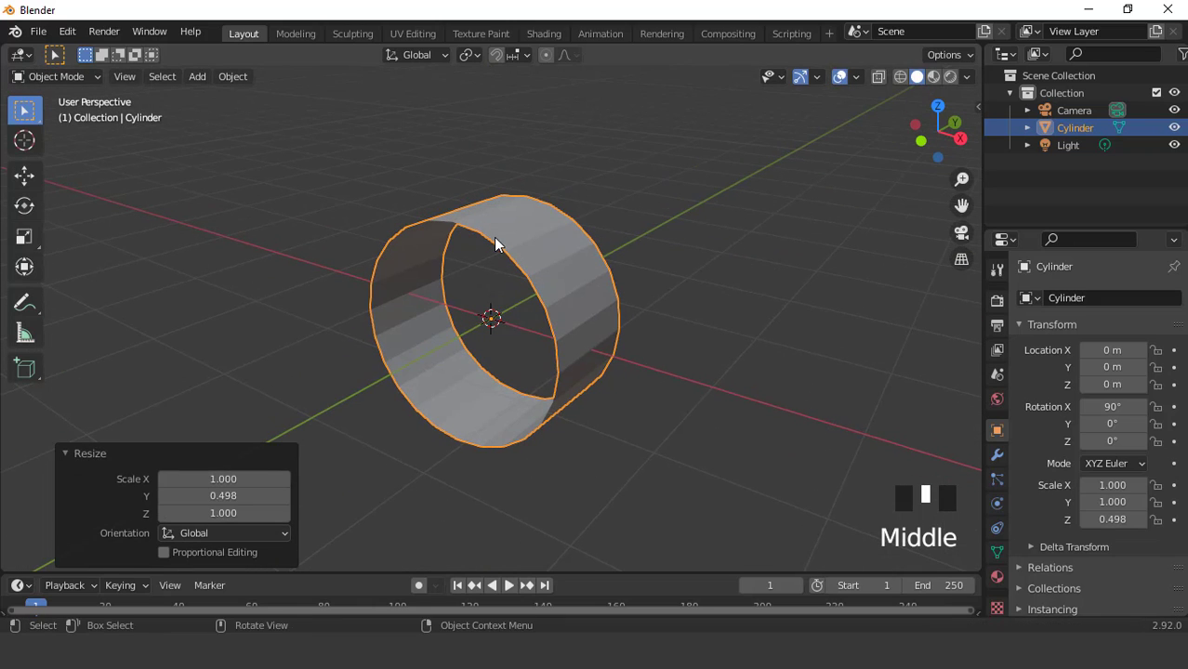
key(ctrl+a)
click(493, 237)
middle_drag(537, 275, 555, 283)
Add a single centred loop cut around the cylinder, halfway across its width.
key(Tab)
key(KP_7)
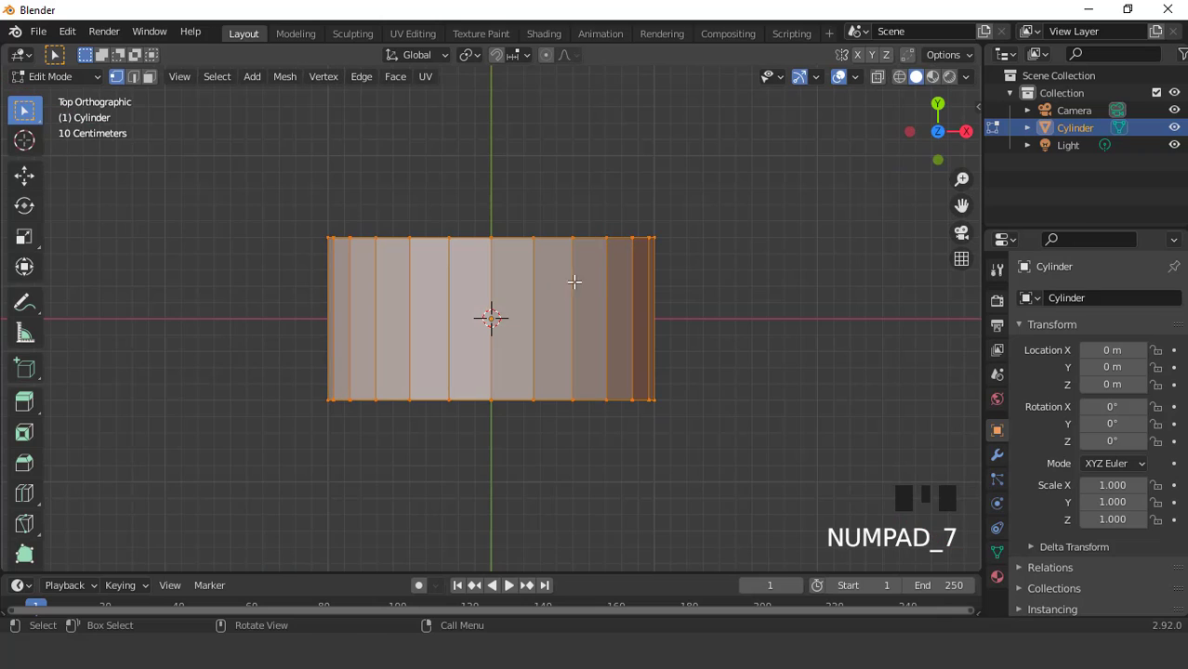
key(ctrl+r)
click(588, 282)
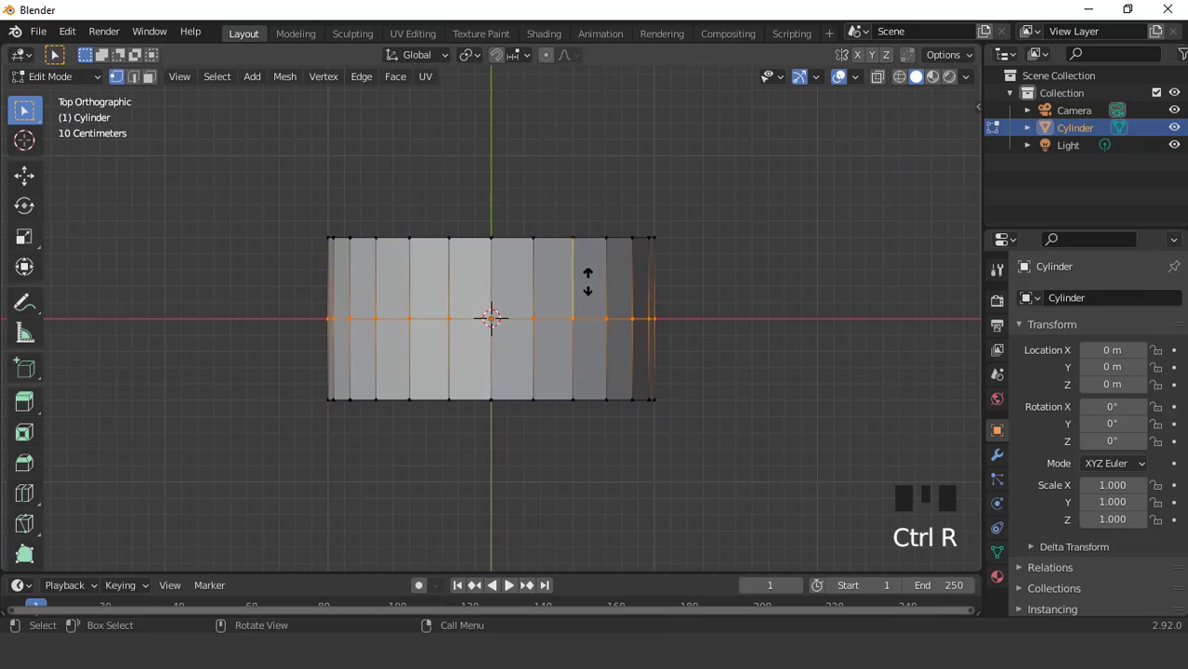
right_click(588, 281)
Scale the middle edge loop up to about 1.032 to bulge the cylinder's centre.
key(KP_3)
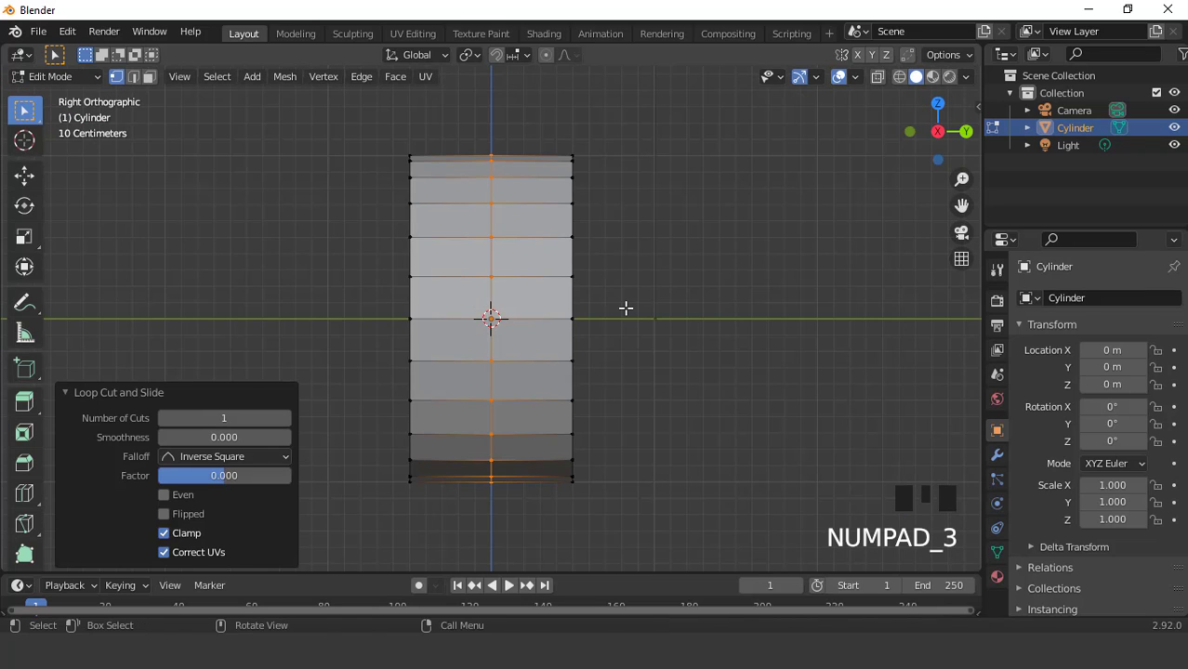
key(s)
click(626, 308)
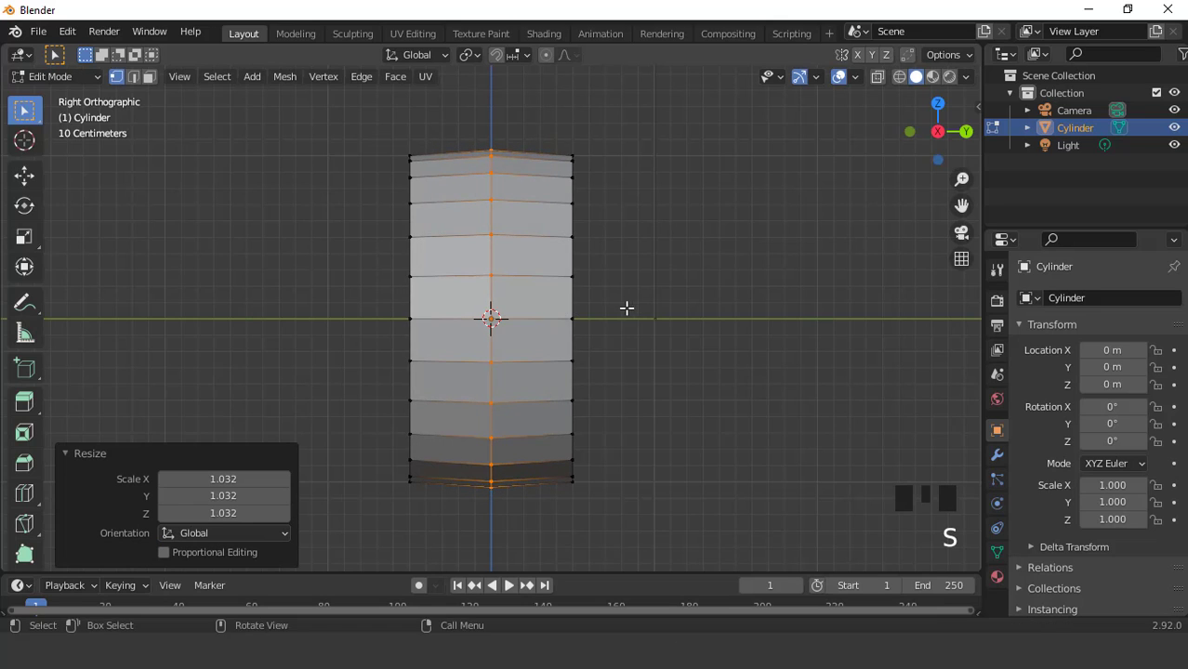
middle_drag(626, 307, 615, 299)
Select the face ring on the +Y half, checker-deselect it and hide the remaining selected faces.
key(KP_7)
key(3)
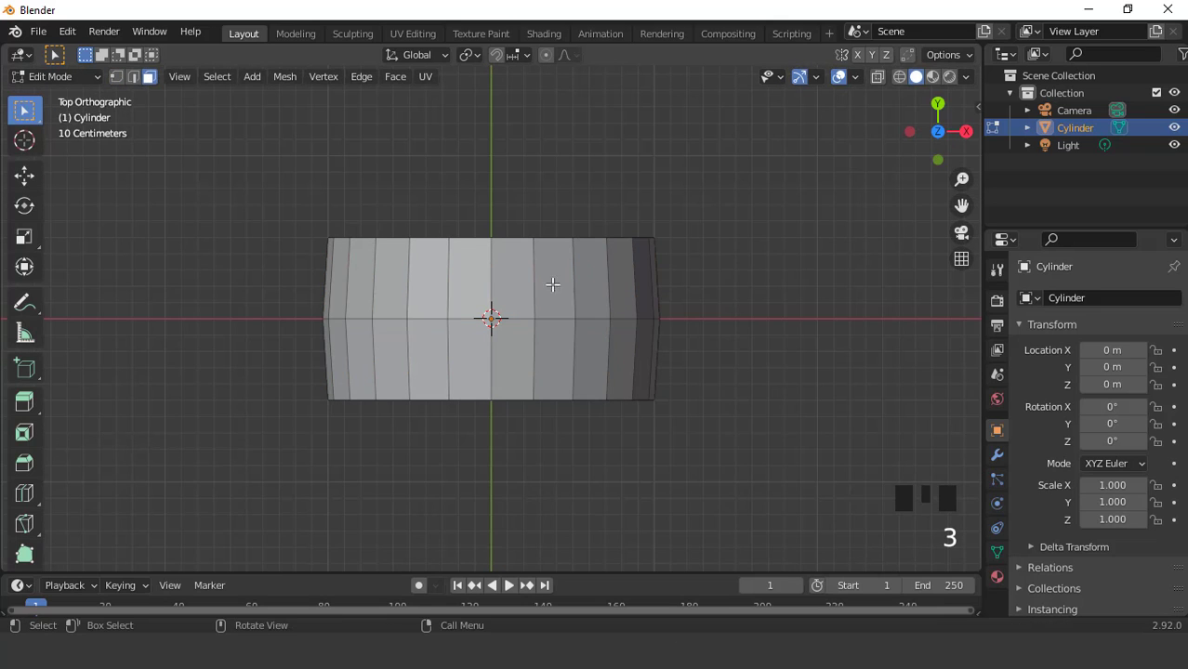
triple_click(481, 269)
click(222, 81)
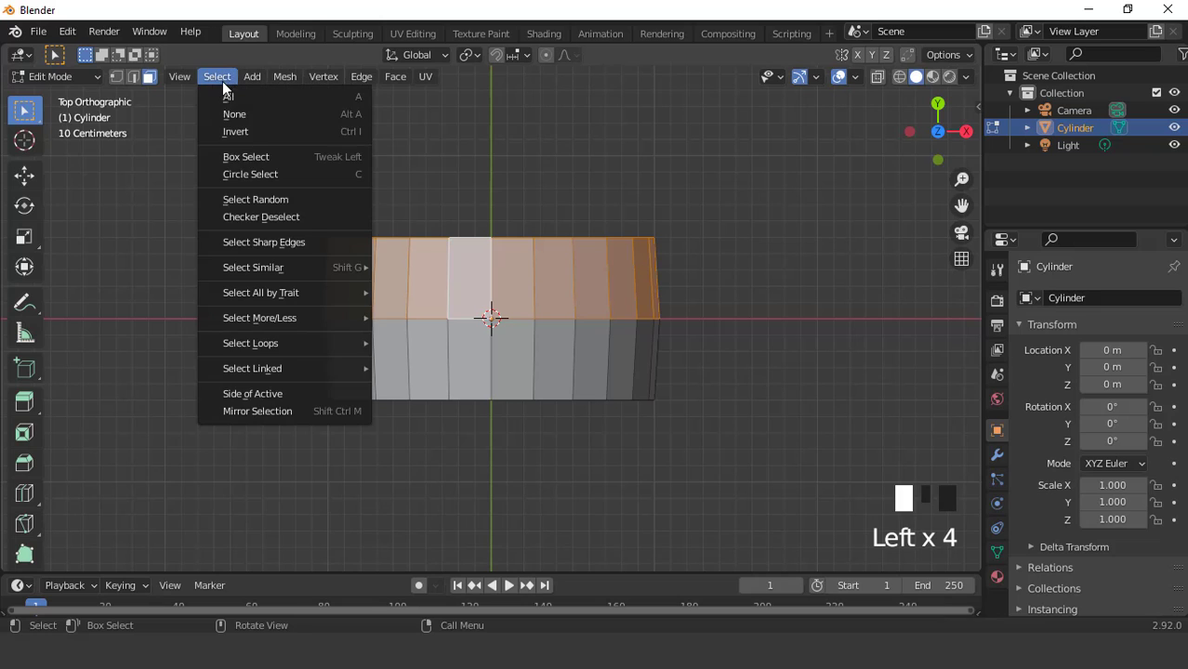
click(247, 214)
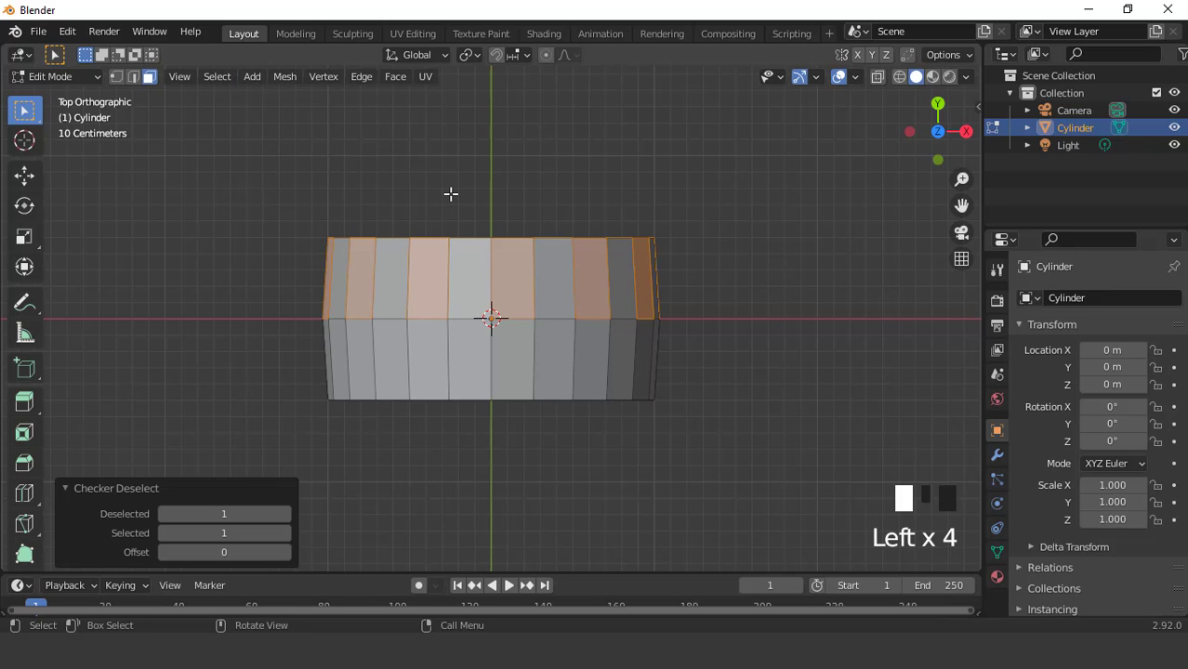
key(h)
Select the face ring on the other half, checker-deselect it with offset 1 and hide the selected faces.
middle_drag(479, 345, 502, 254)
click(505, 253)
double_click(505, 253)
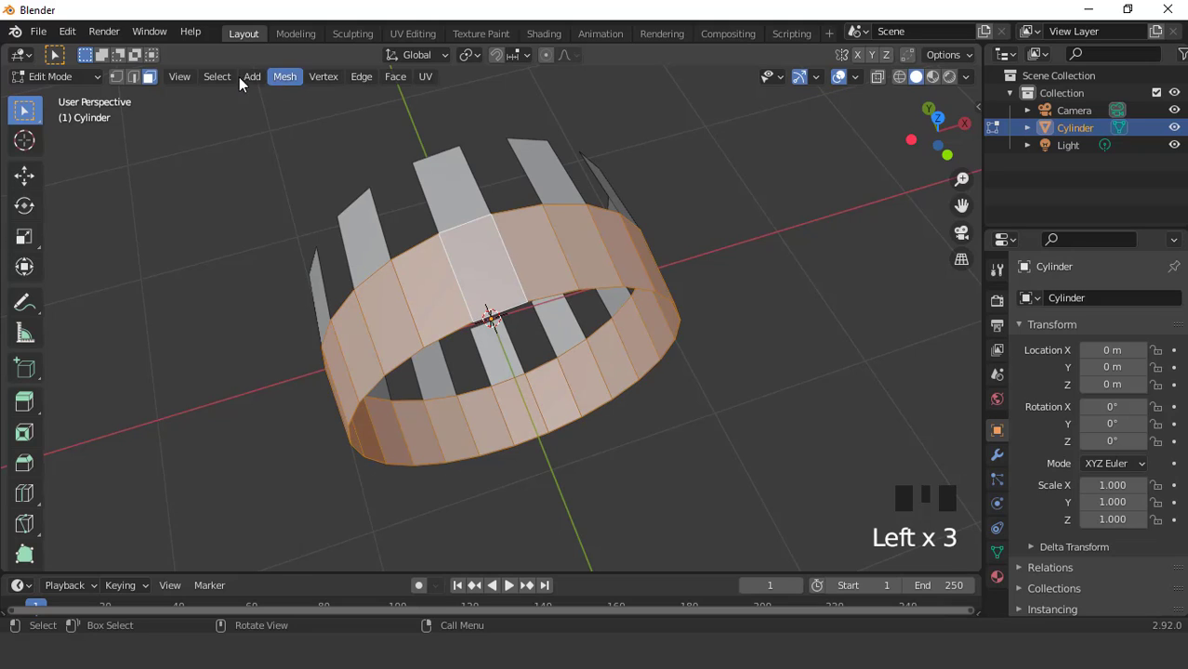
drag(215, 77, 267, 223)
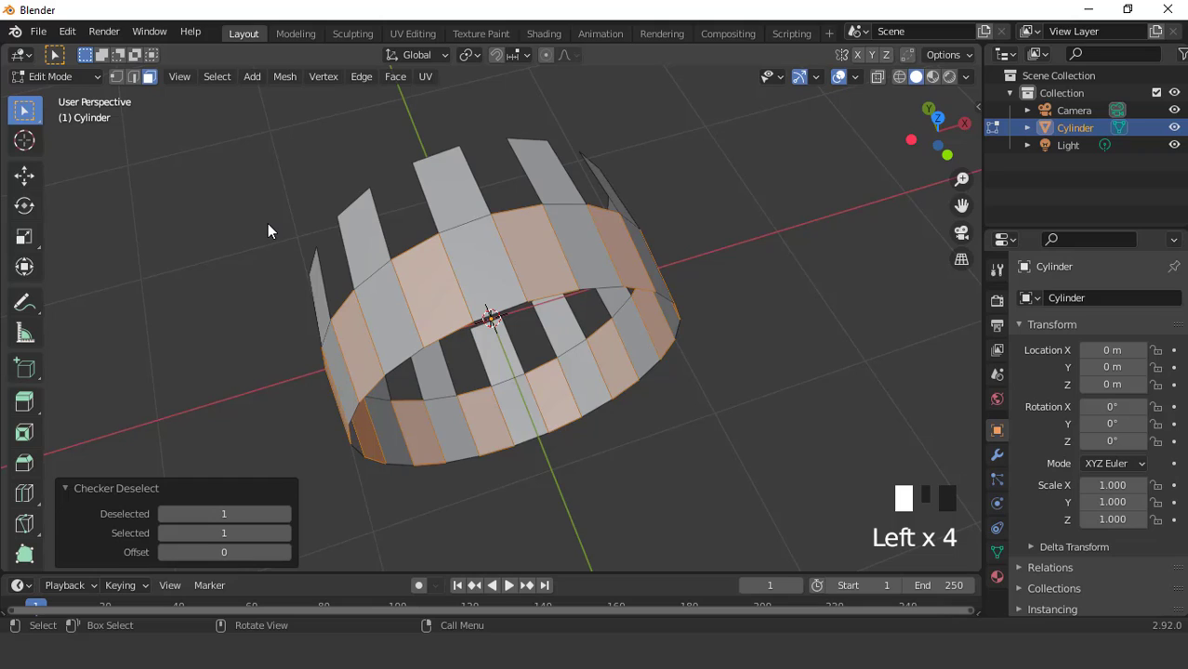
click(284, 551)
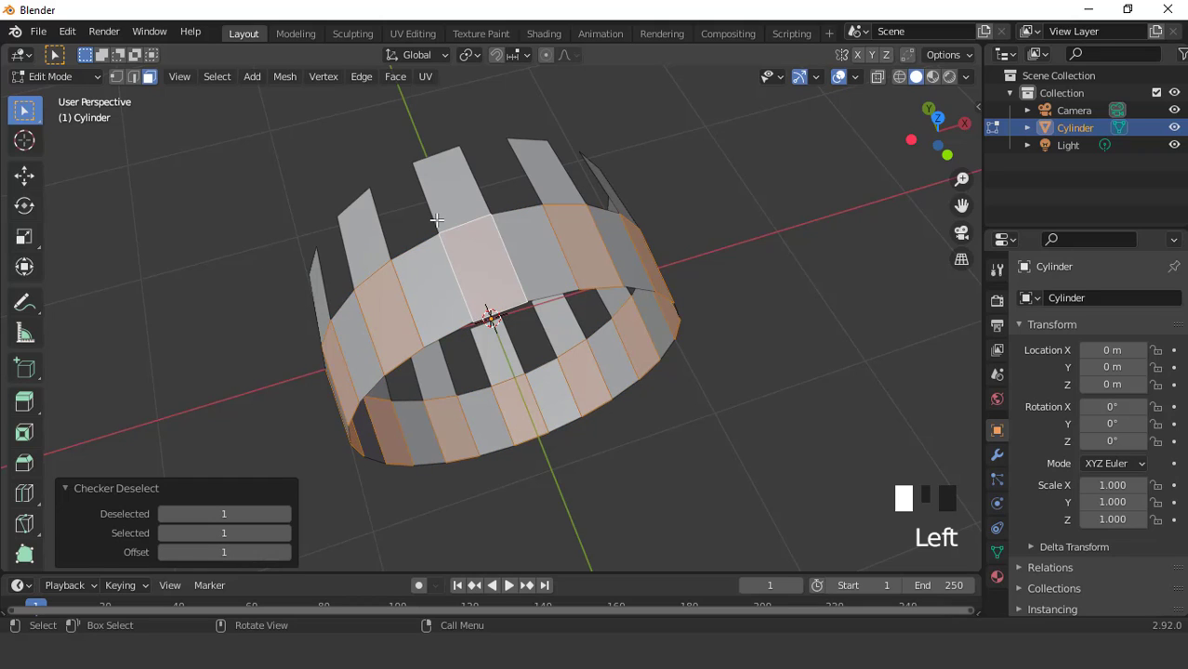
key(h)
Select all visible checkered faces and extrude them individually outward by about 0.075 m to form tread blocks.
middle_drag(493, 277, 523, 242)
key(a)
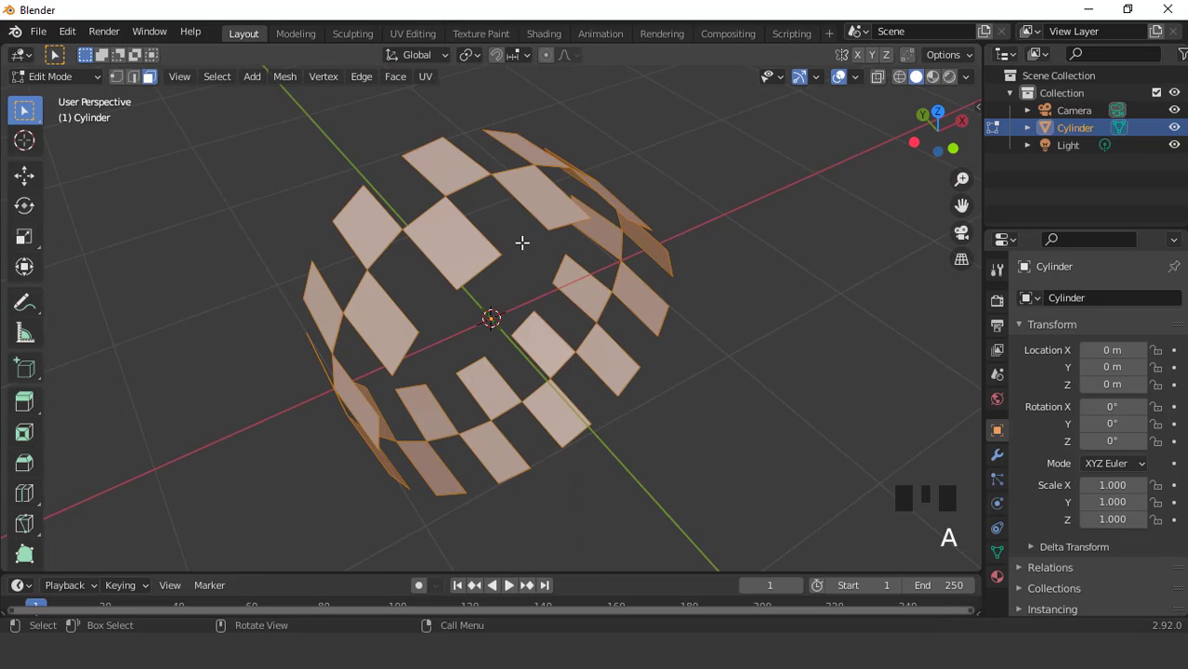
click(397, 78)
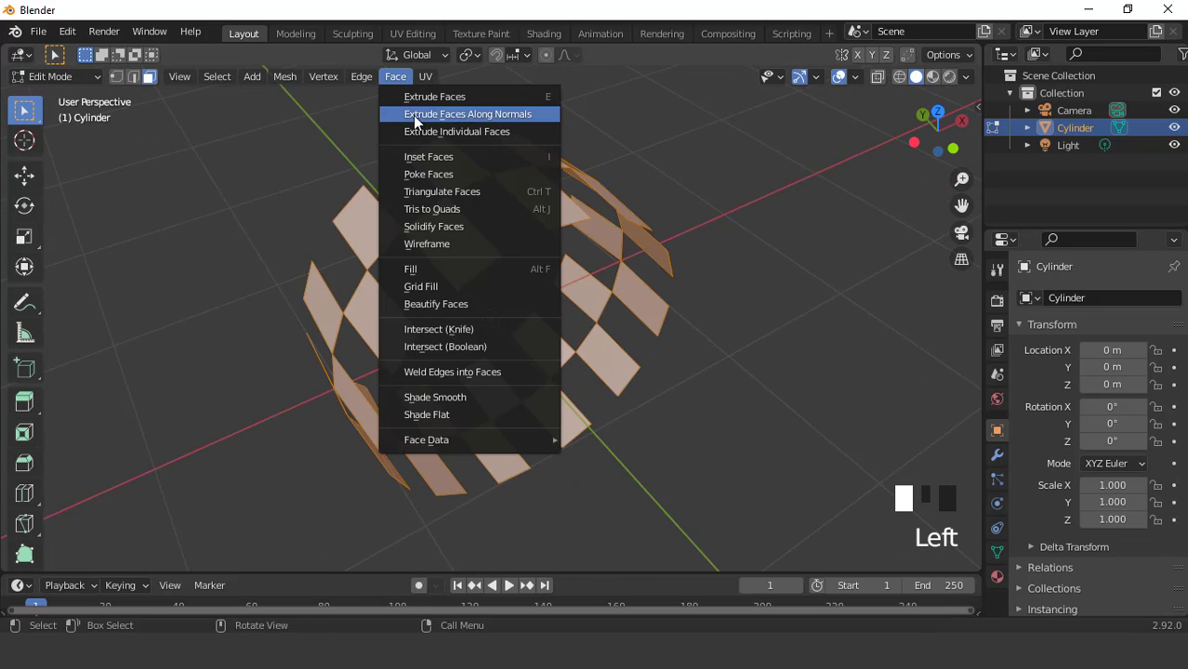
click(451, 127)
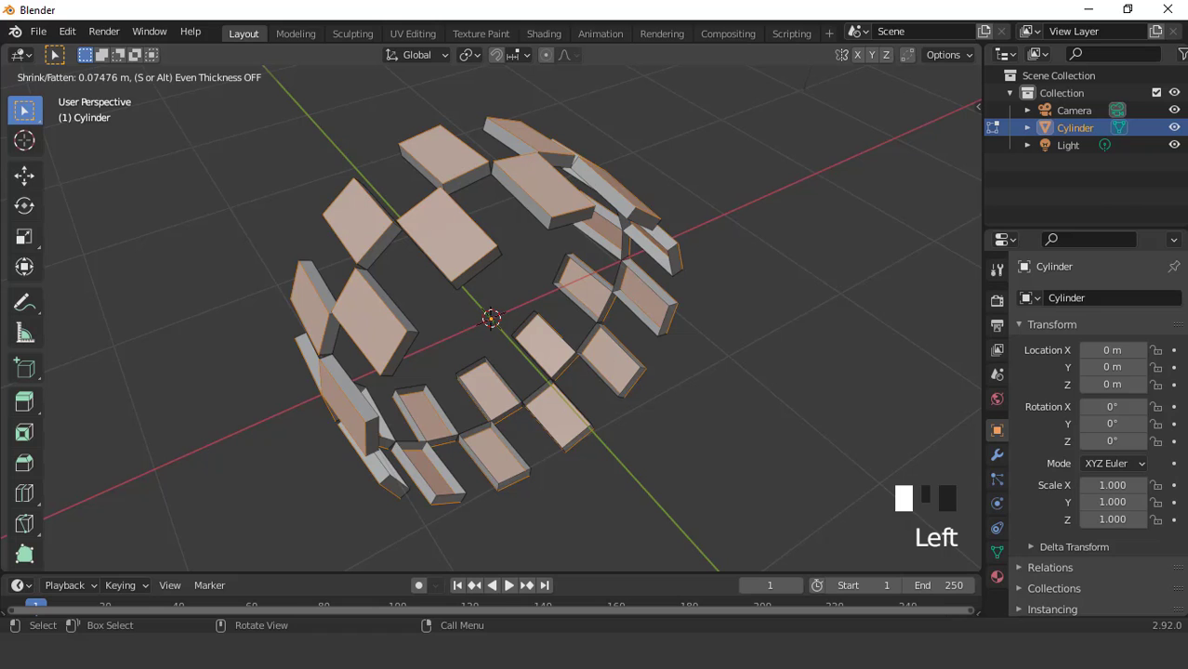
click(507, 172)
Reveal the hidden faces between the tread blocks.
middle_drag(506, 172, 610, 307)
key(Tab)
scroll(601, 283, down, 3)
key(KP_1)
key(Tab)
scroll(538, 228, up, 2)
scroll(601, 268, up, 2)
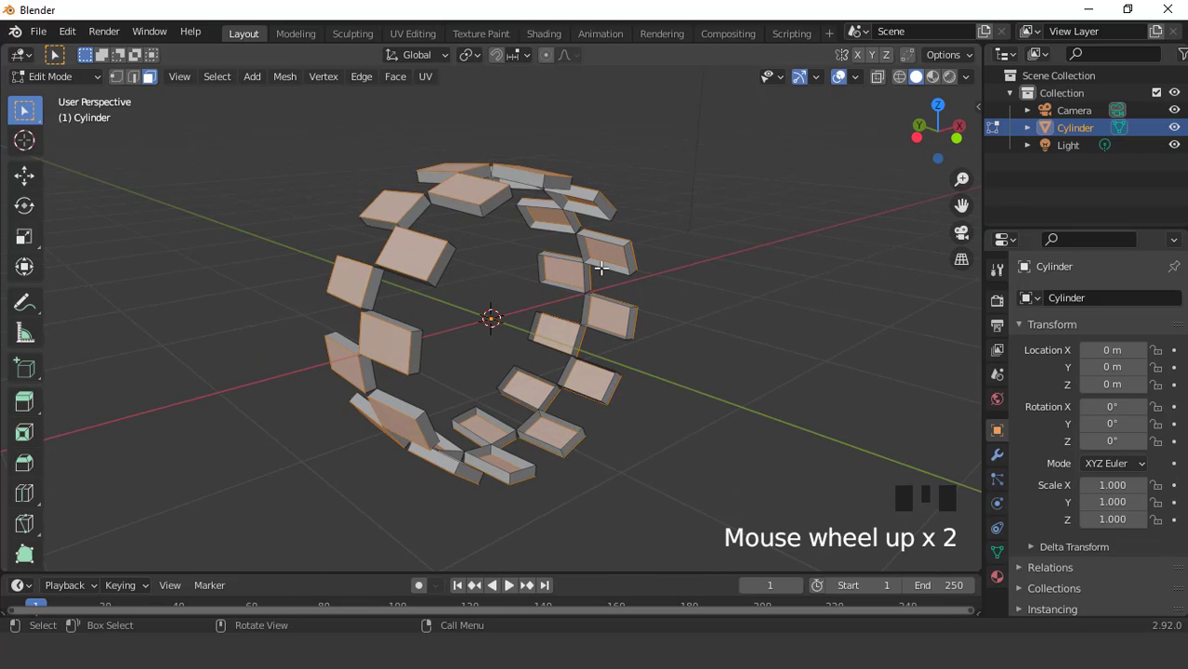
key(alt+h)
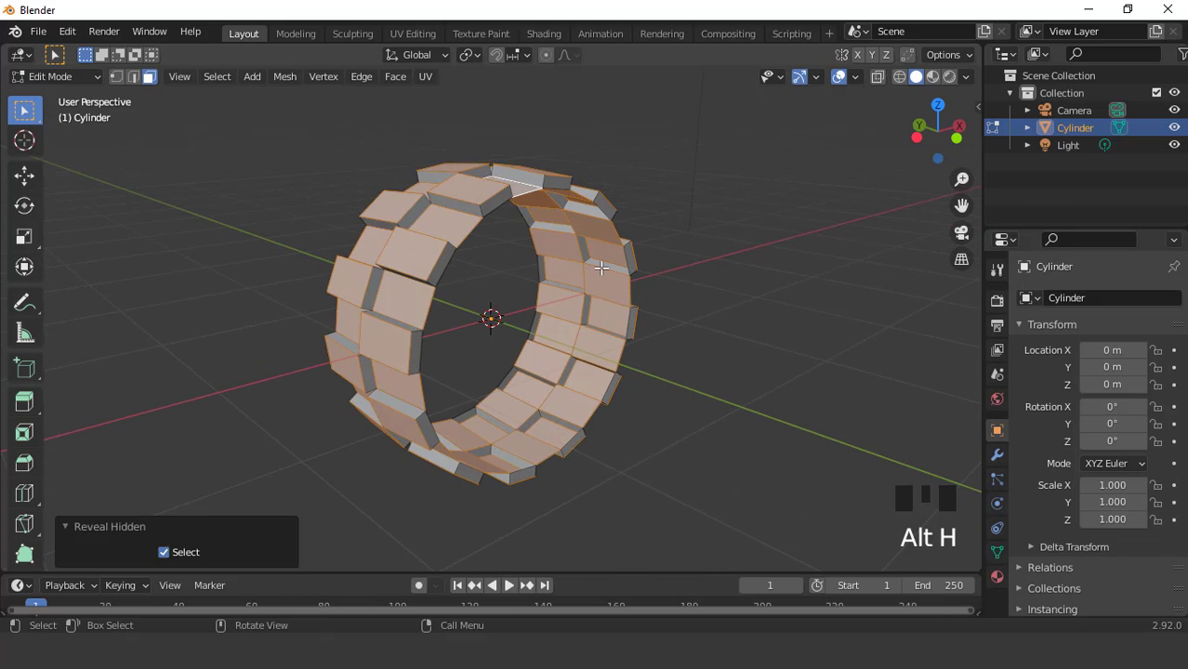
Select the tire's front boundary edge loop, extrude it and scale it inward to about 0.641 to form the sidewall.
key(2)
scroll(453, 204, up, 2)
alt+click(451, 186)
scroll(487, 210, down, 1)
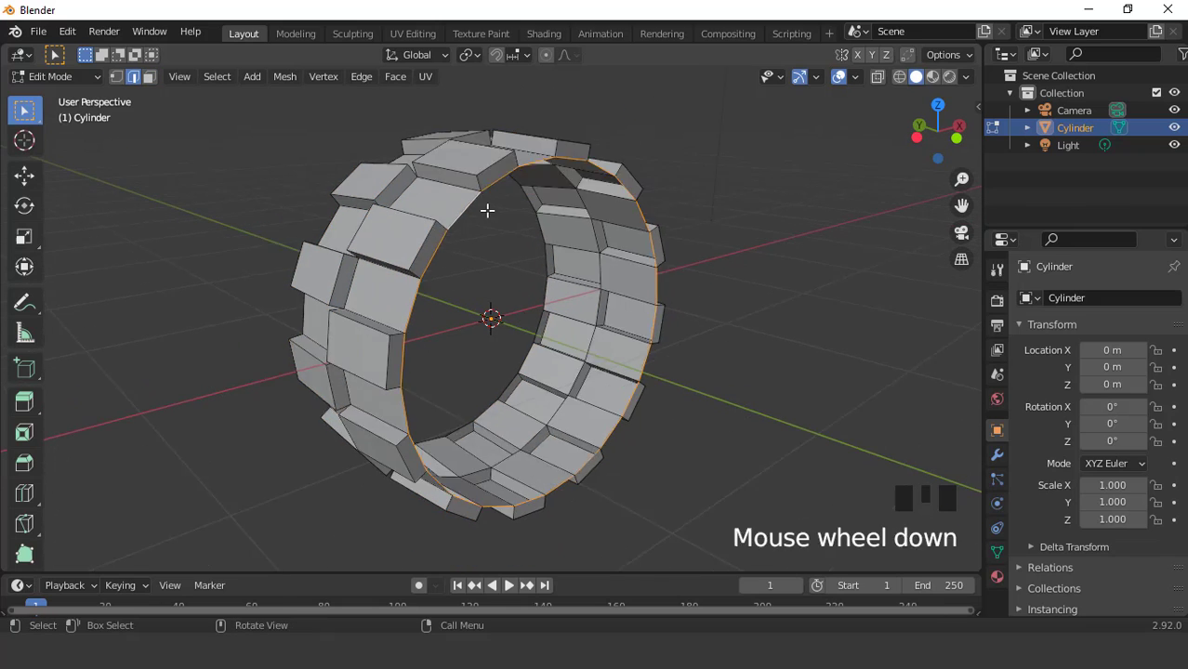
scroll(487, 210, down, 2)
key(KP_1)
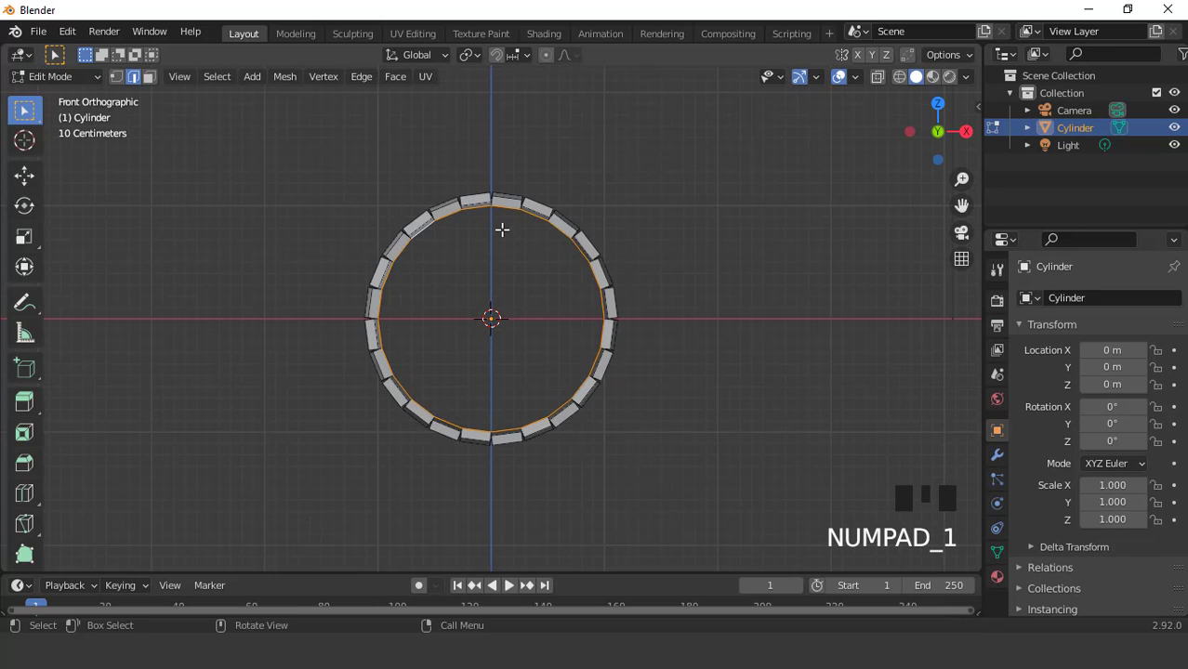
scroll(502, 229, up, 1)
key(e)
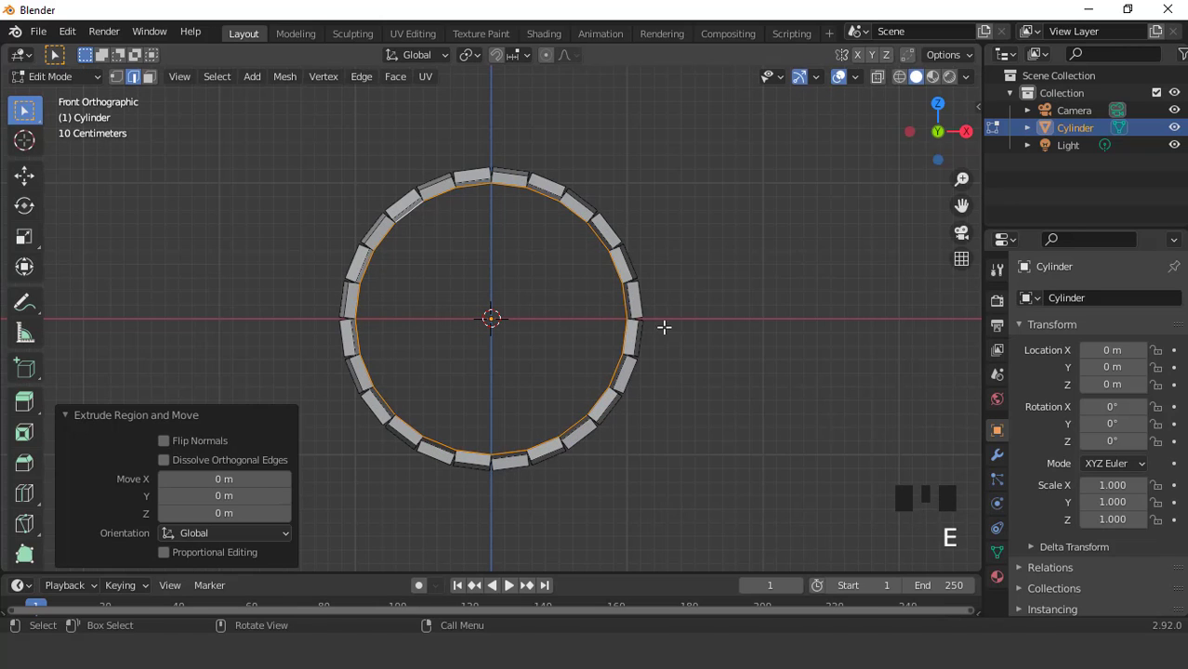
key(s)
click(599, 320)
Move the sidewall's inner edge loop about -0.052 m along Y so the sidewall bulges outward.
mouse_move(600, 320)
middle_down()
mouse_move(562, 326)
mouse_move(581, 322)
middle_up()
scroll(581, 322, up, 2)
key(g)
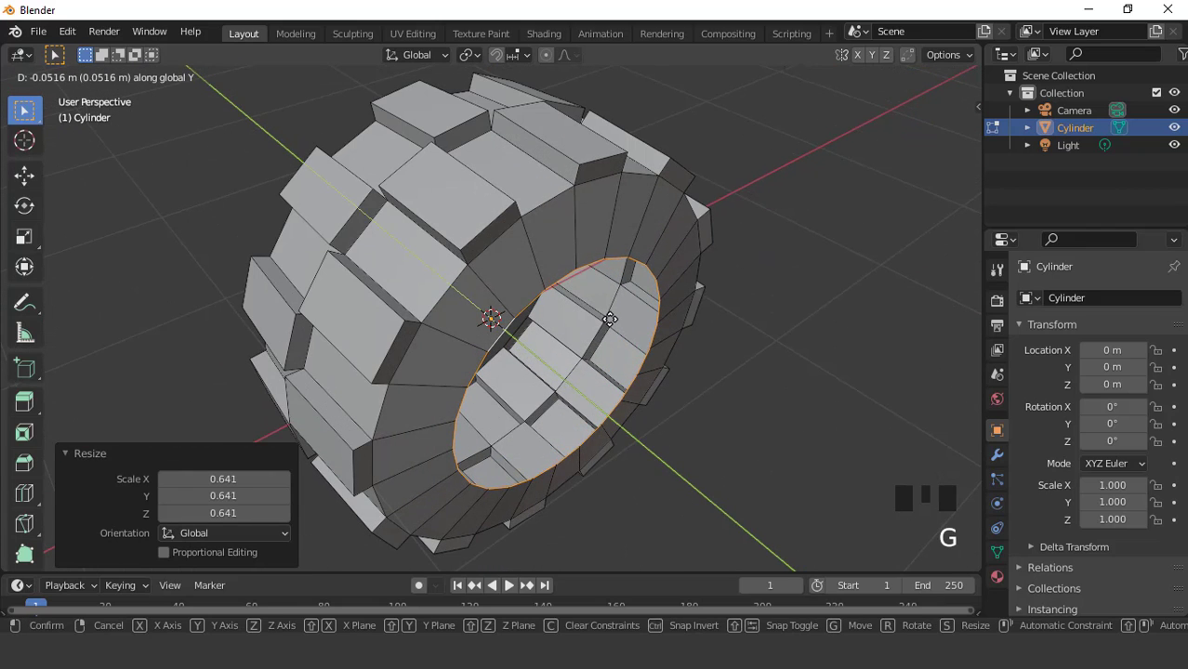
click(609, 319)
middle_drag(608, 320, 616, 283)
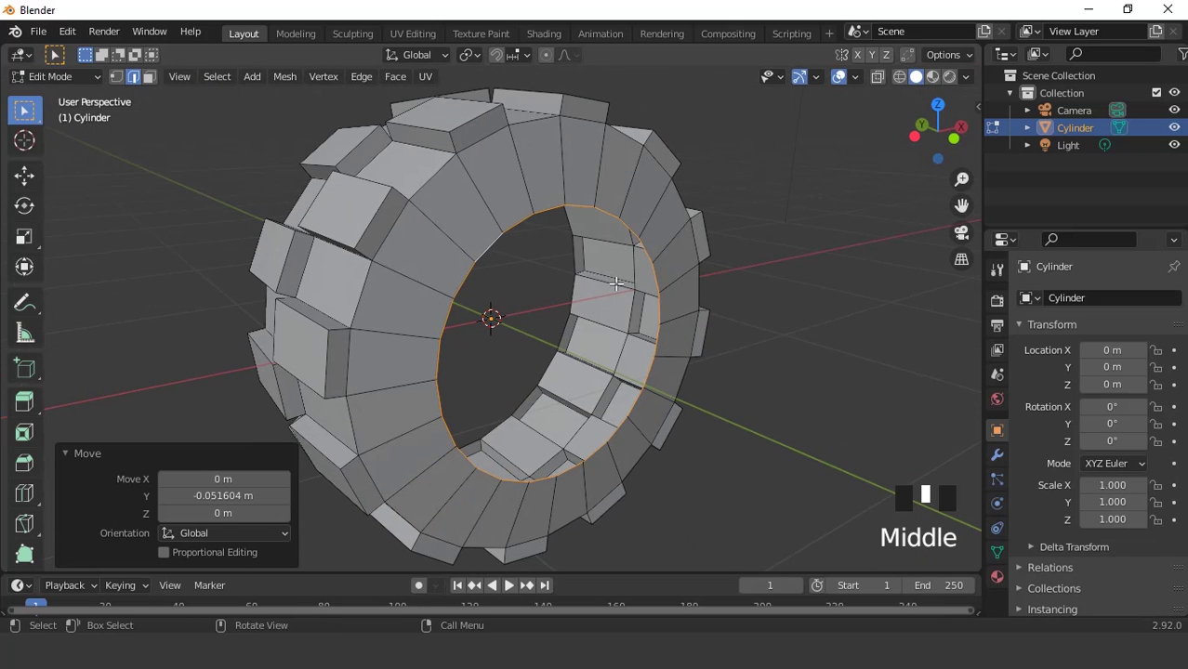
Extrude the inner edge loop, scale it to about 0.818 and move it about 0.161 m inward along Y.
key(e)
key(s)
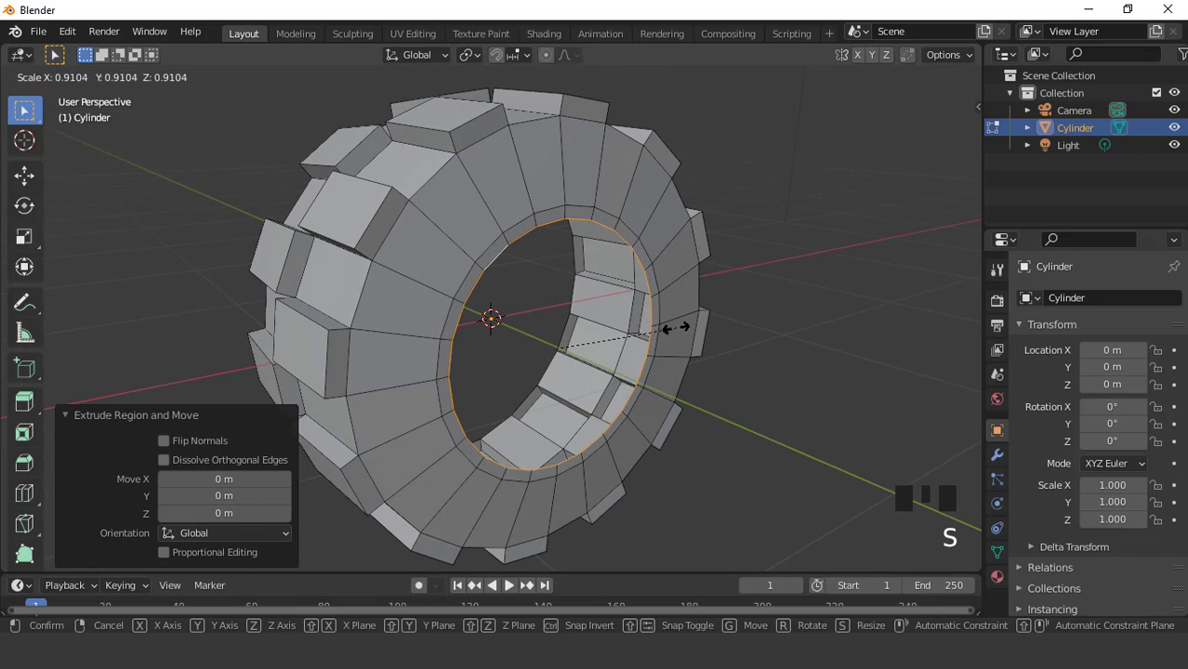
click(664, 323)
middle_drag(664, 324, 628, 339)
key(g)
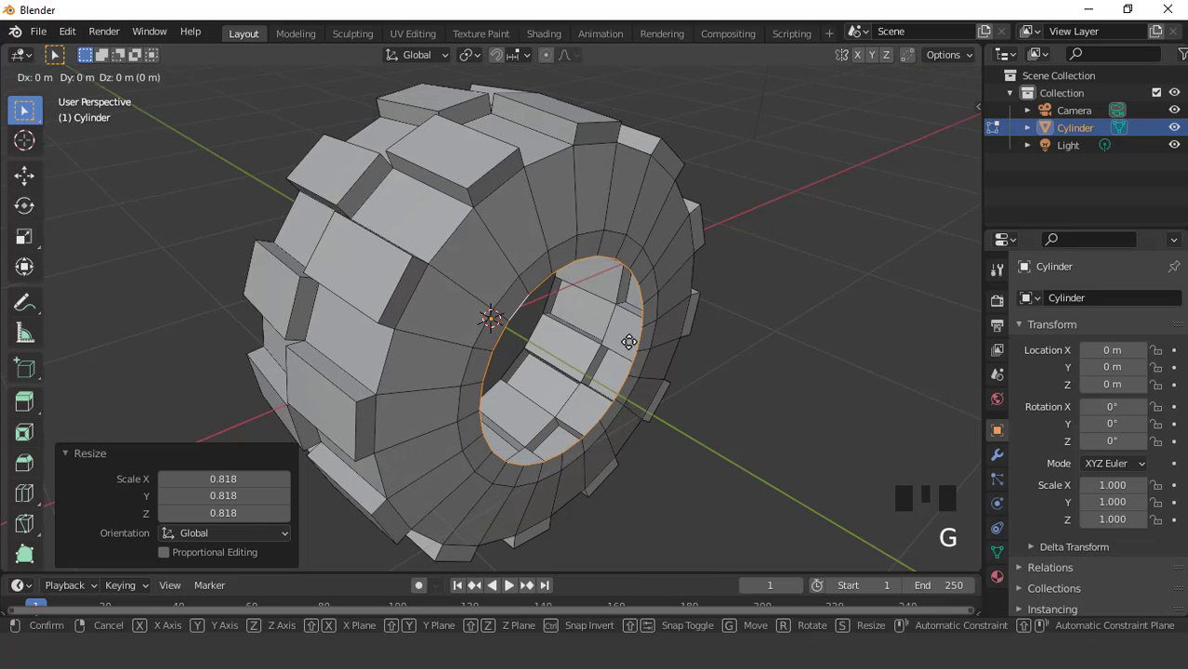
key(y)
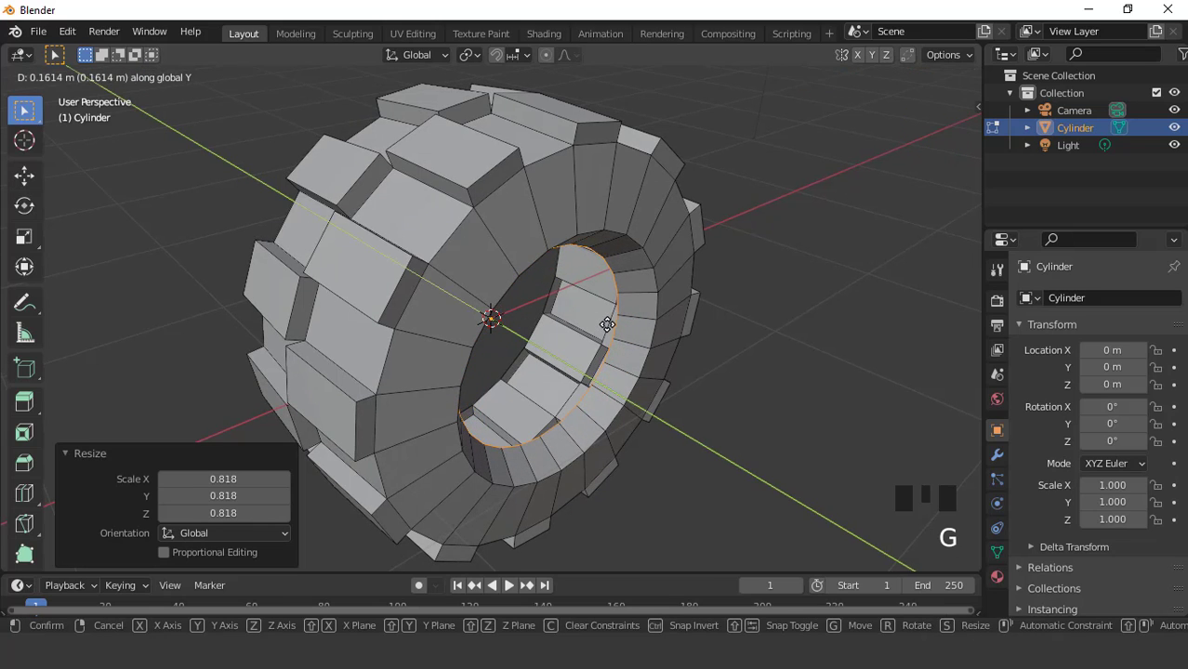
click(606, 324)
Scale the recessed inner edge loop down to about 0.847.
key(KP_1)
scroll(650, 332, up, 2)
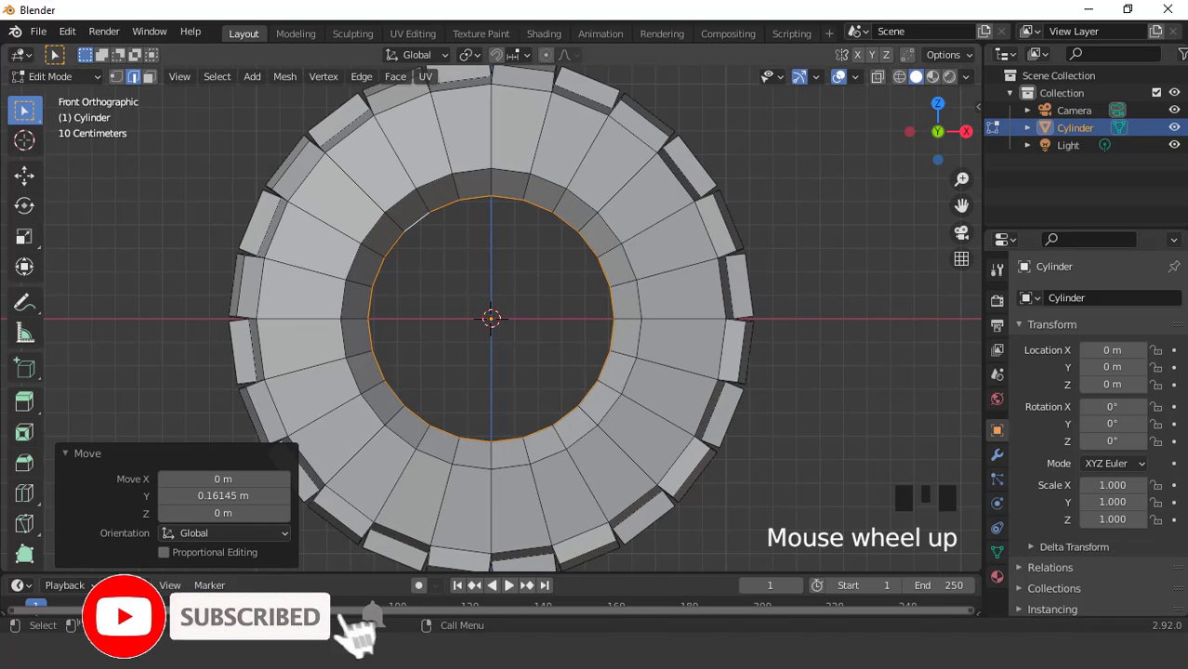
key(s)
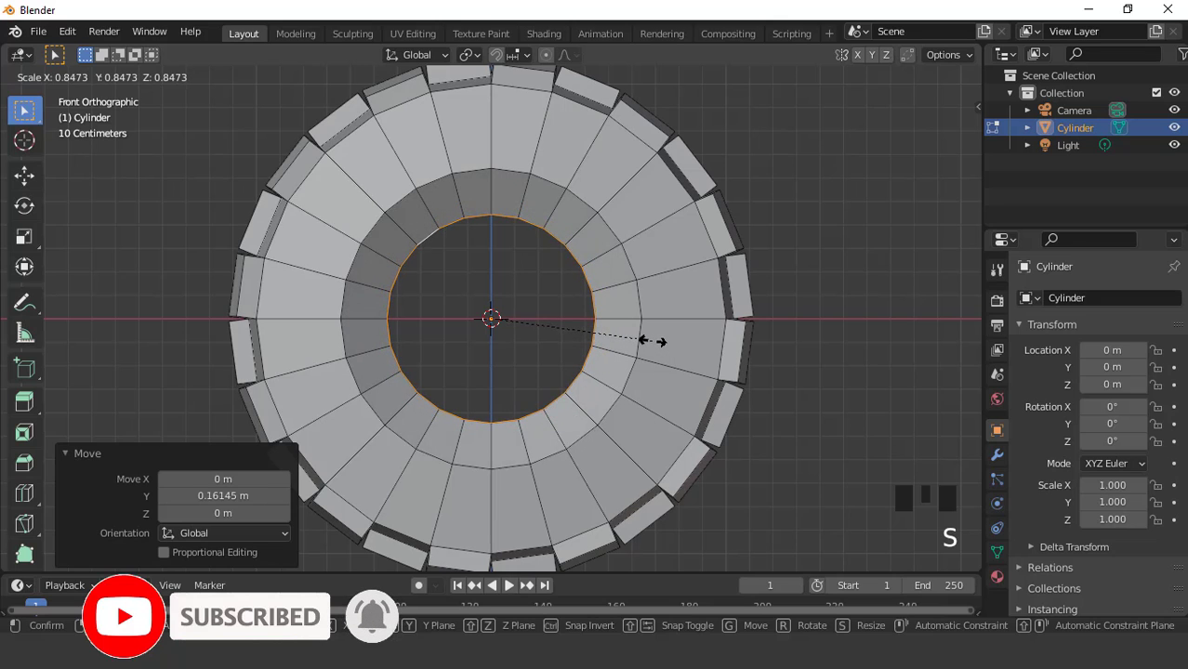
click(650, 341)
Extrude the recessed inner edge loop and scale the new loop inward.
scroll(651, 341, down, 2)
middle_drag(651, 341, 666, 381)
scroll(665, 381, up, 2)
key(e)
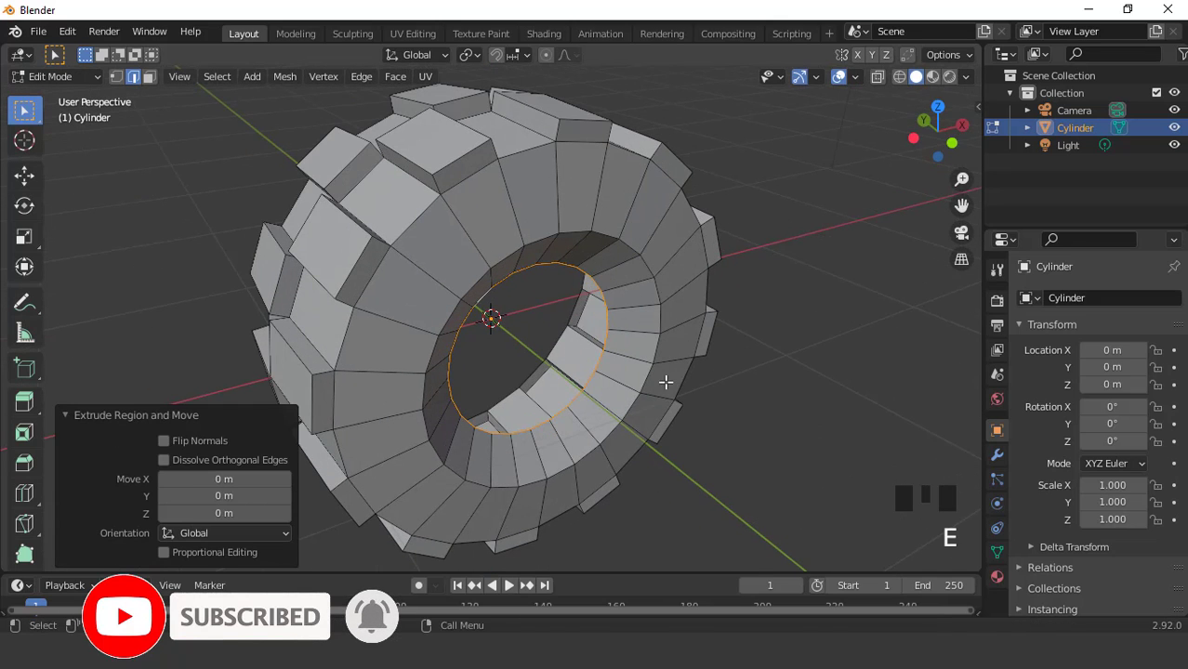
key(s)
click(590, 354)
Extrude the innermost edge loop outward by about -0.155 m along Y.
middle_drag(589, 354, 699, 383)
key(KP_1)
scroll(493, 298, up, 2)
scroll(528, 322, down, 2)
scroll(585, 371, up, 2)
key(e)
click(615, 389)
key(KP_3)
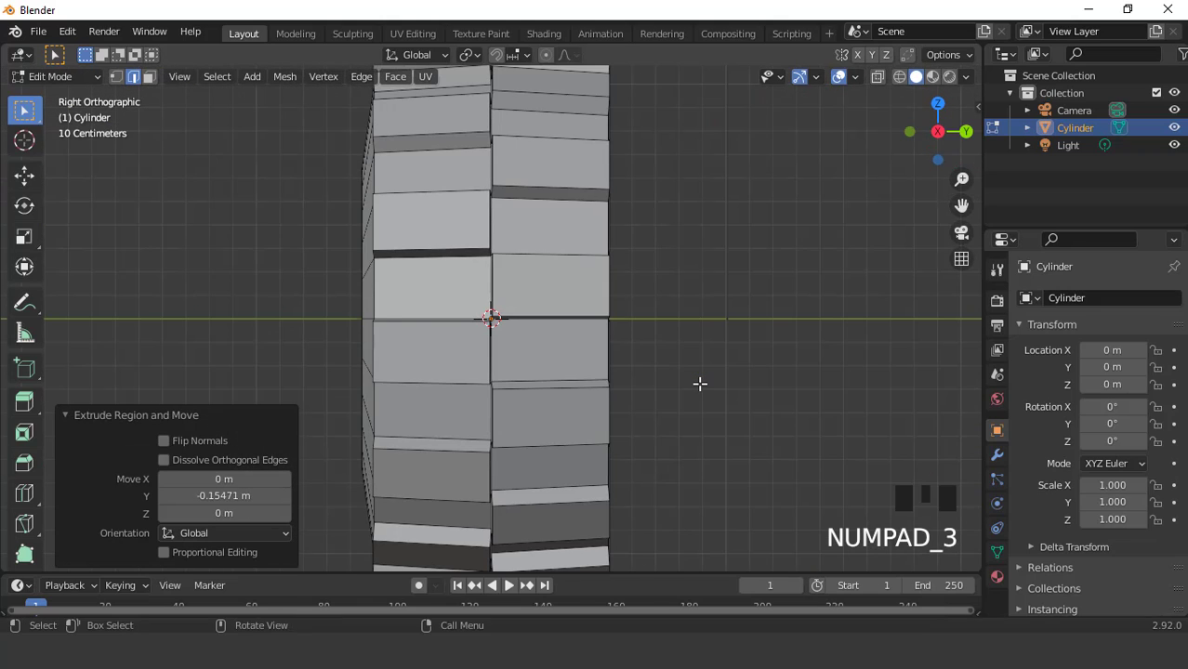
Examine the depth of the recessed rim and hub from the side and at an angle, temporarily using X-ray.
key(KP_1)
scroll(709, 369, down, 1)
middle_drag(708, 368, 558, 331)
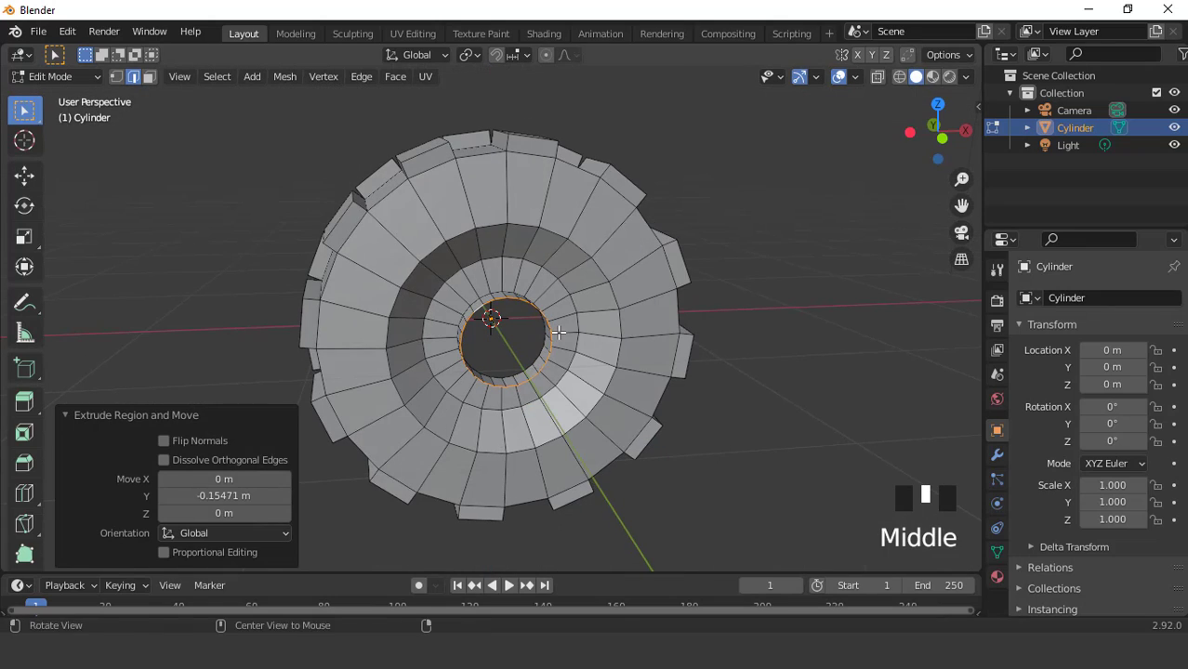
click(876, 76)
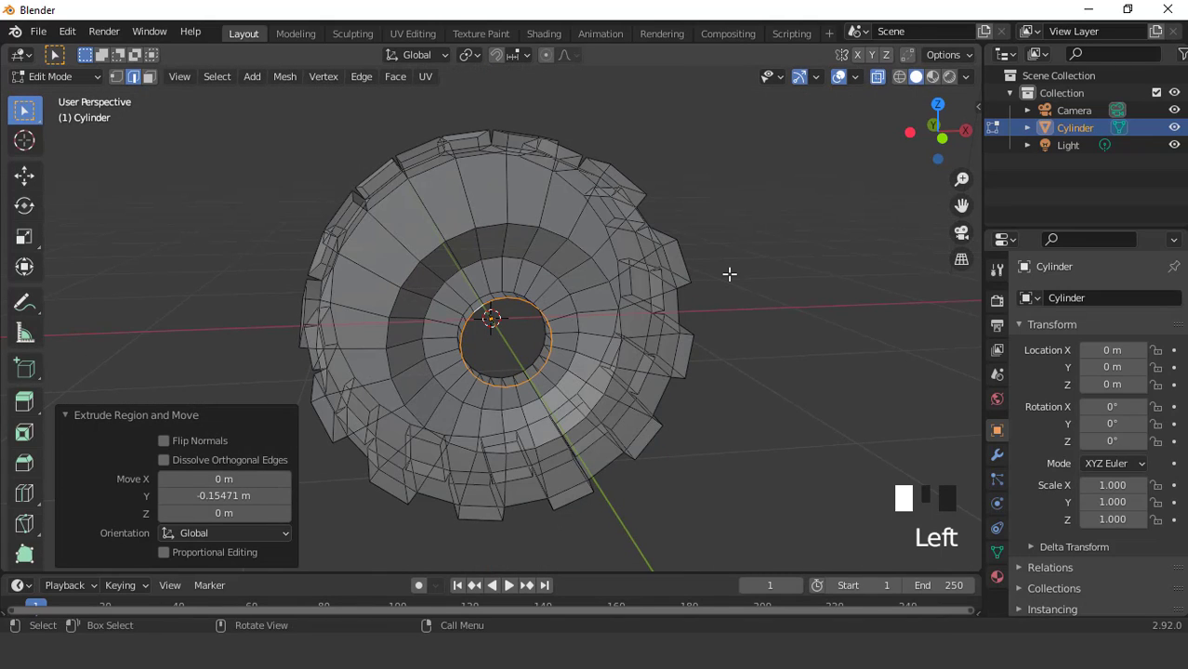
key(KP_3)
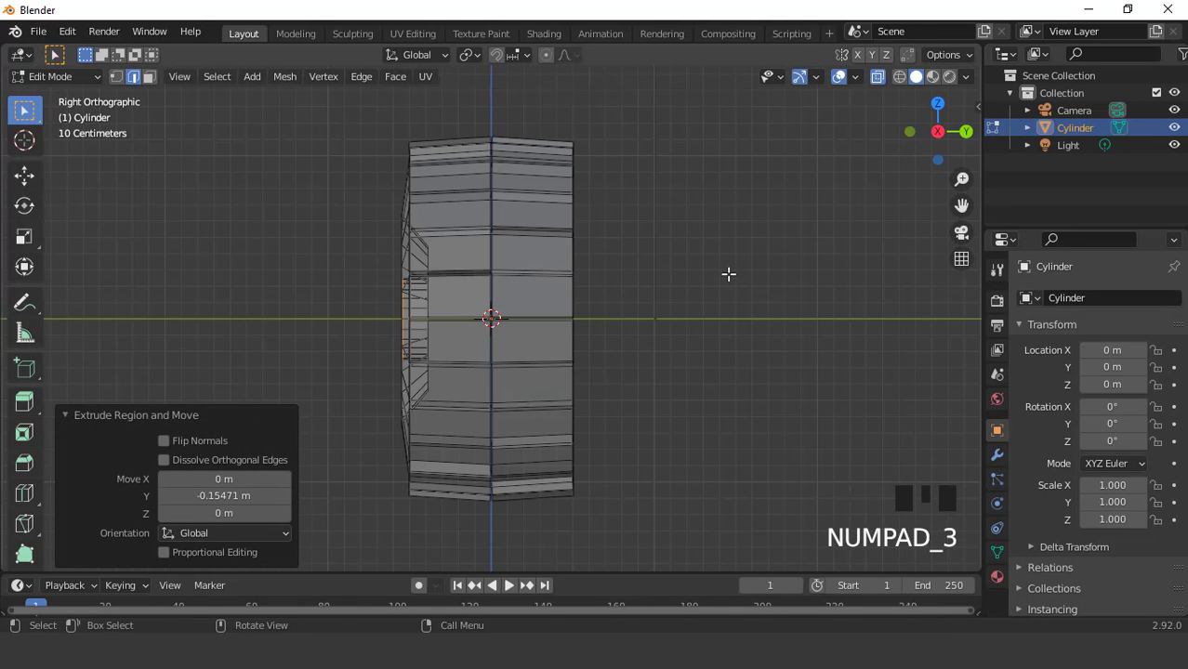
scroll(607, 278, up, 2)
scroll(610, 313, down, 3)
middle_drag(609, 313, 806, 171)
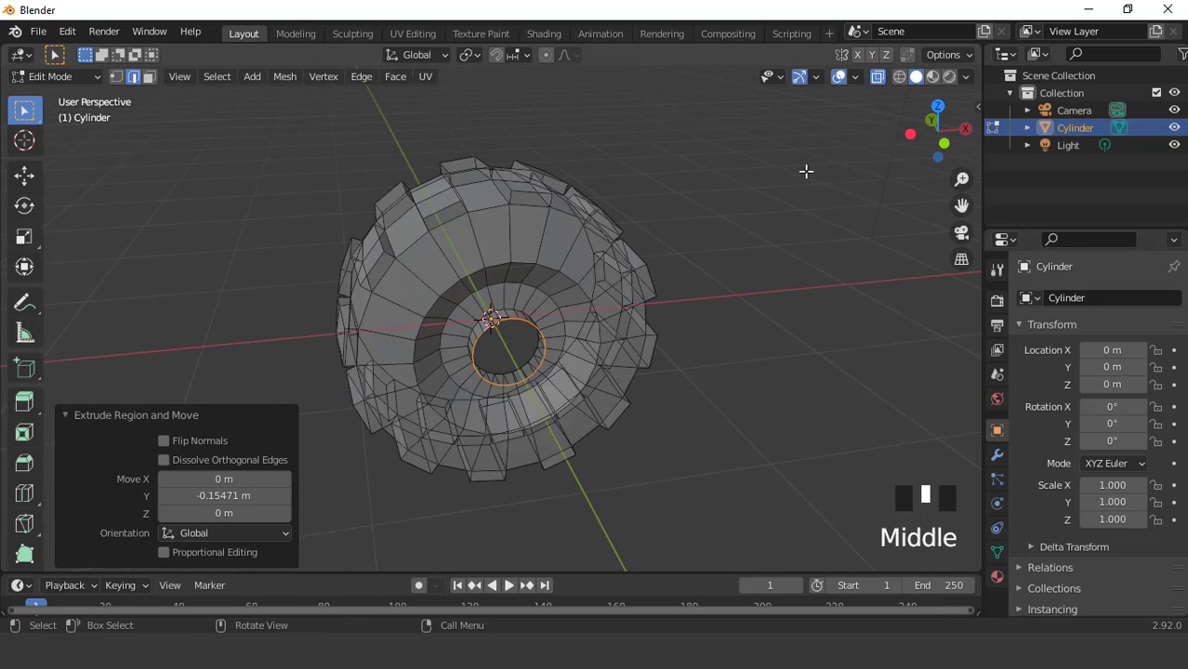
click(877, 78)
scroll(641, 286, up, 3)
middle_drag(642, 286, 644, 315)
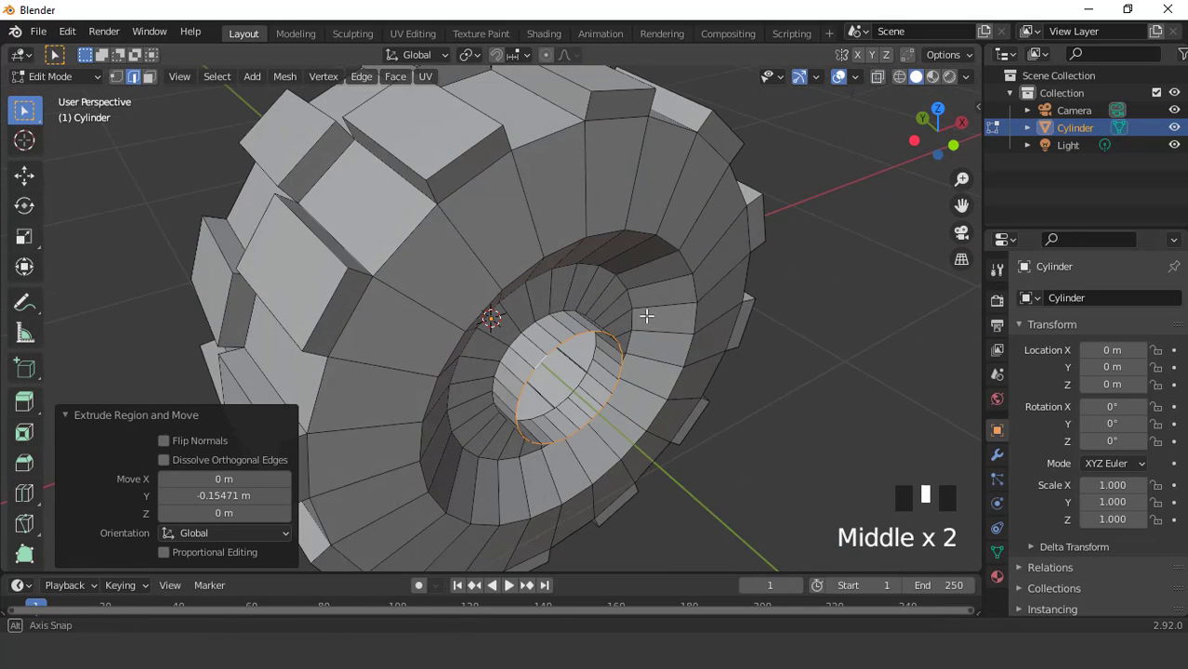
Extrude the hub's outer edge loop in place, shrink it inward, and scale it again by about 0.837.
key(e)
key(s)
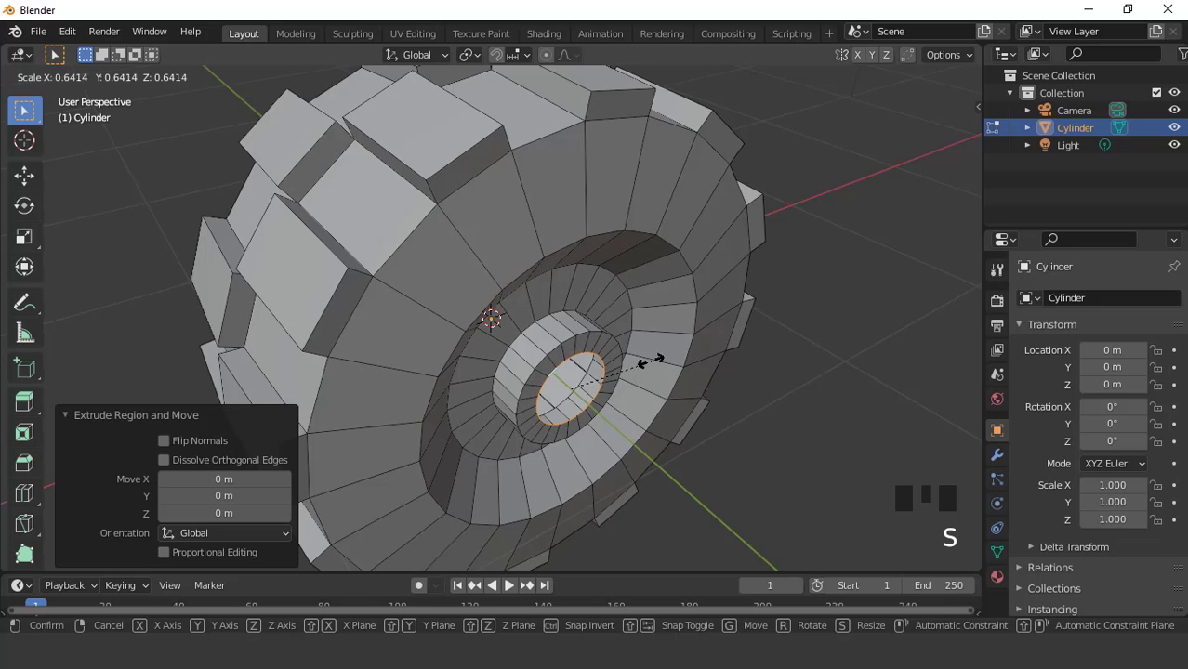
click(641, 360)
middle_drag(641, 361, 582, 346)
key(s)
click(613, 363)
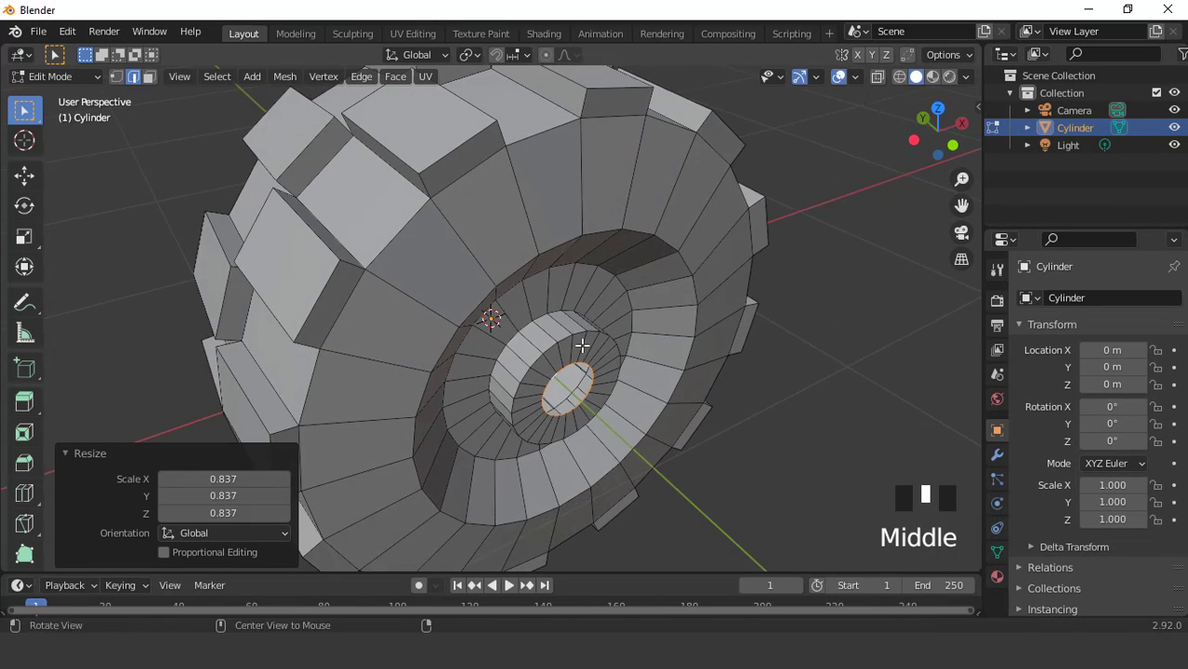
Extrude the small hub edge loop outward along Y and fill its opening with a face.
key(e)
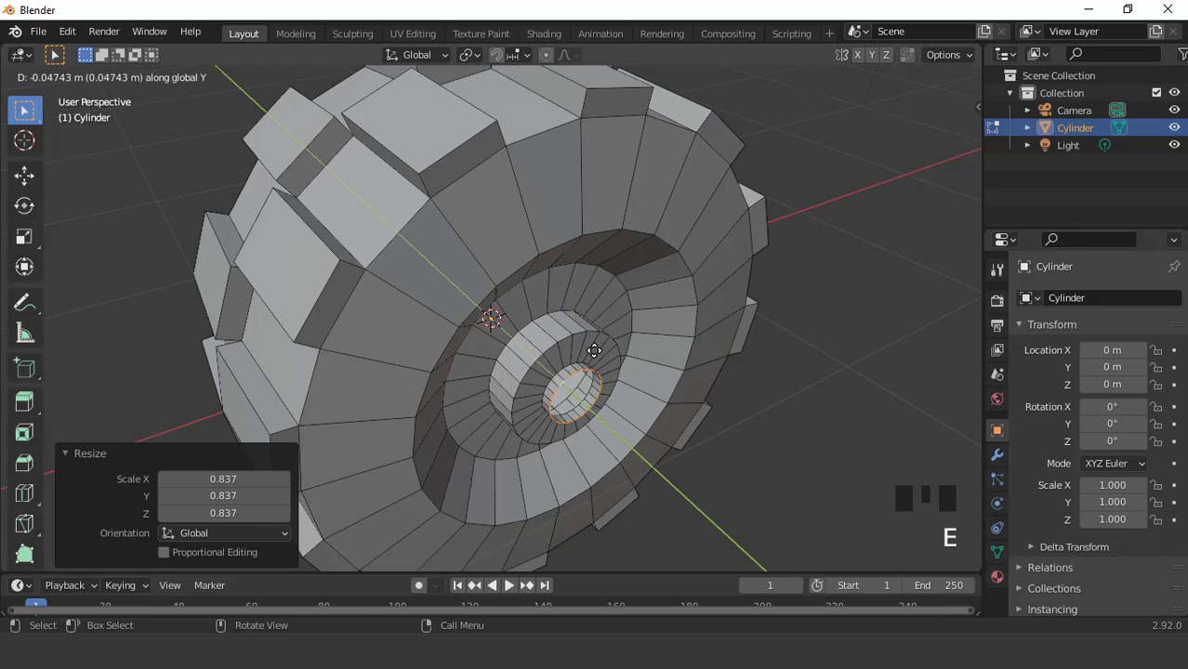
click(595, 352)
key(f)
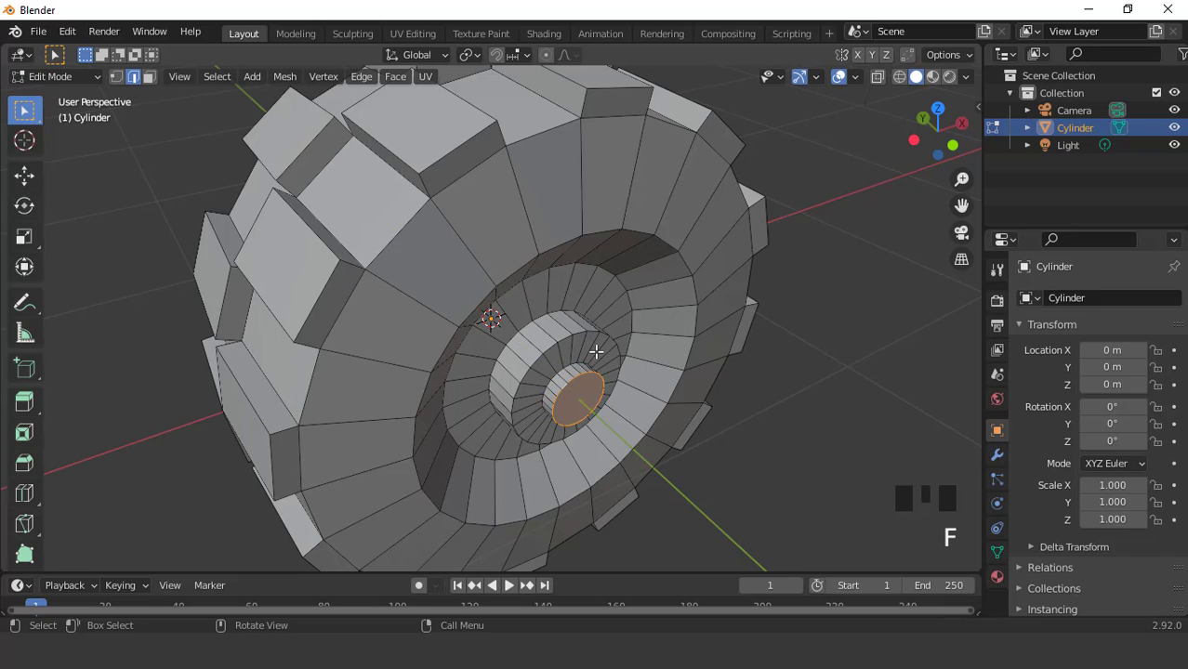
Poke the hub's cap face so it is divided into triangles meeting at the center.
key(3)
mouse_move(596, 351)
middle_down()
mouse_move(560, 321)
mouse_move(588, 352)
mouse_move(642, 280)
mouse_move(718, 294)
mouse_move(210, 357)
mouse_move(581, 347)
middle_up()
click(560, 321)
right_click(571, 220)
click(530, 223)
Grow the selection from the hub cap to the entire front side of the wheel, and hide all the tread geometry.
scroll(557, 298, down, 3)
scroll(581, 347, up, 2)
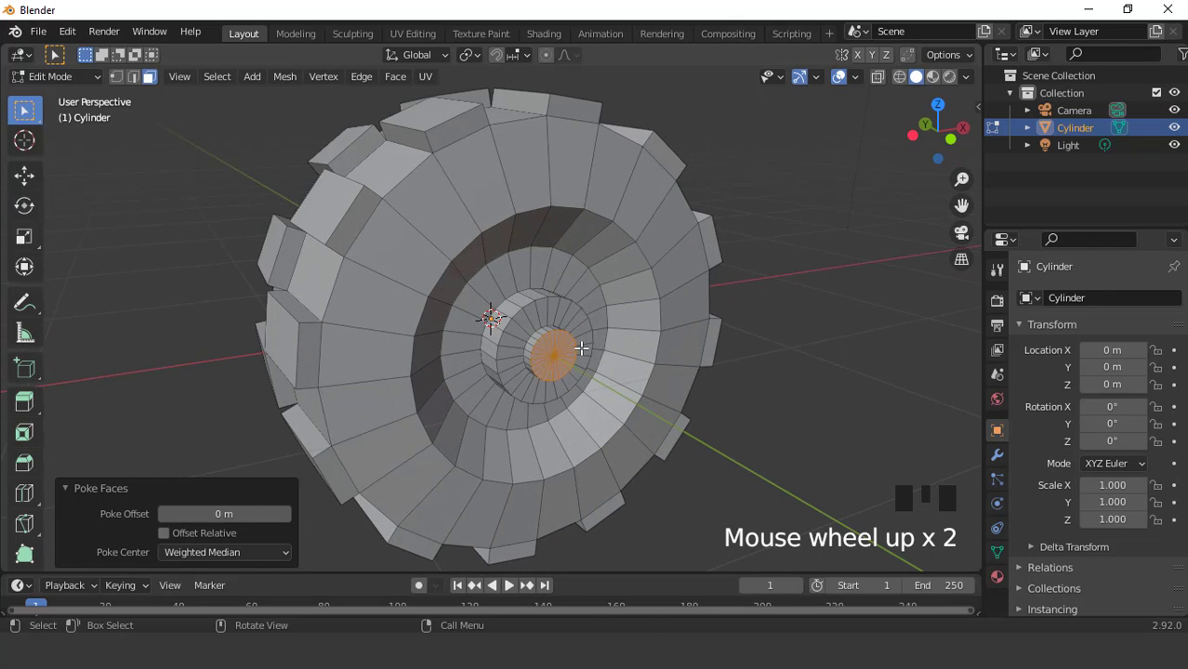
key(ctrl+KP_Add)
key(ctrl+KP_Add)
key(ctrl+KP_Add)
key(ctrl+KP_Add)
key(ctrl+KP_Add)
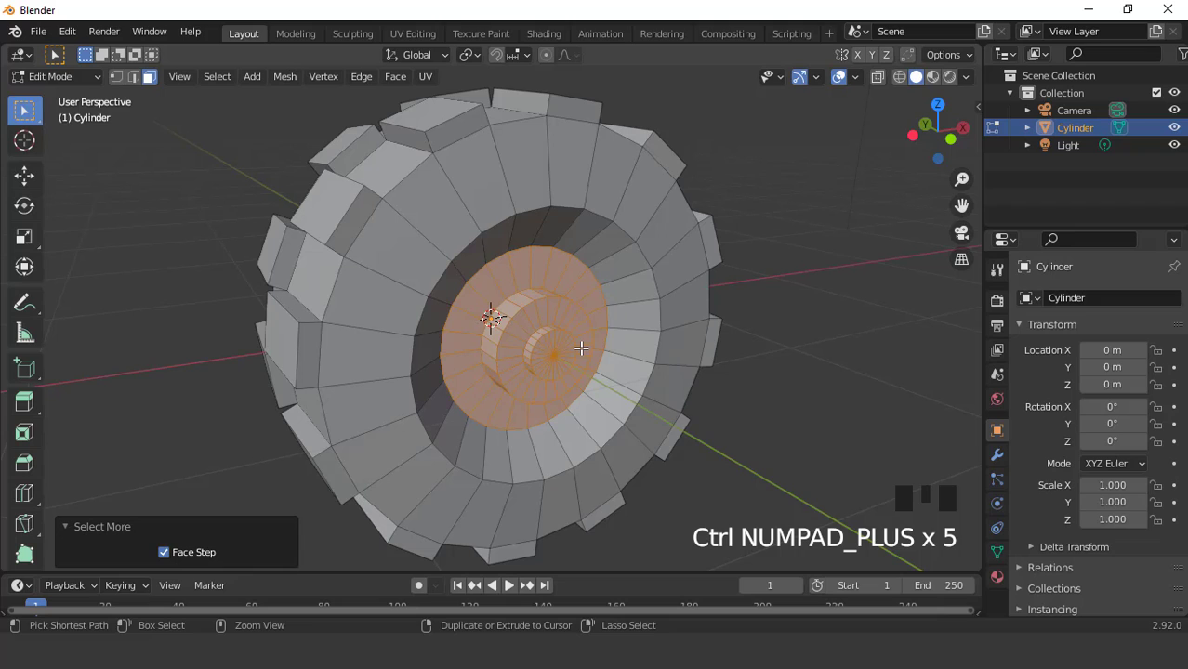
key(ctrl+KP_Add)
key(ctrl+KP_Add)
key(ctrl+KP_Add)
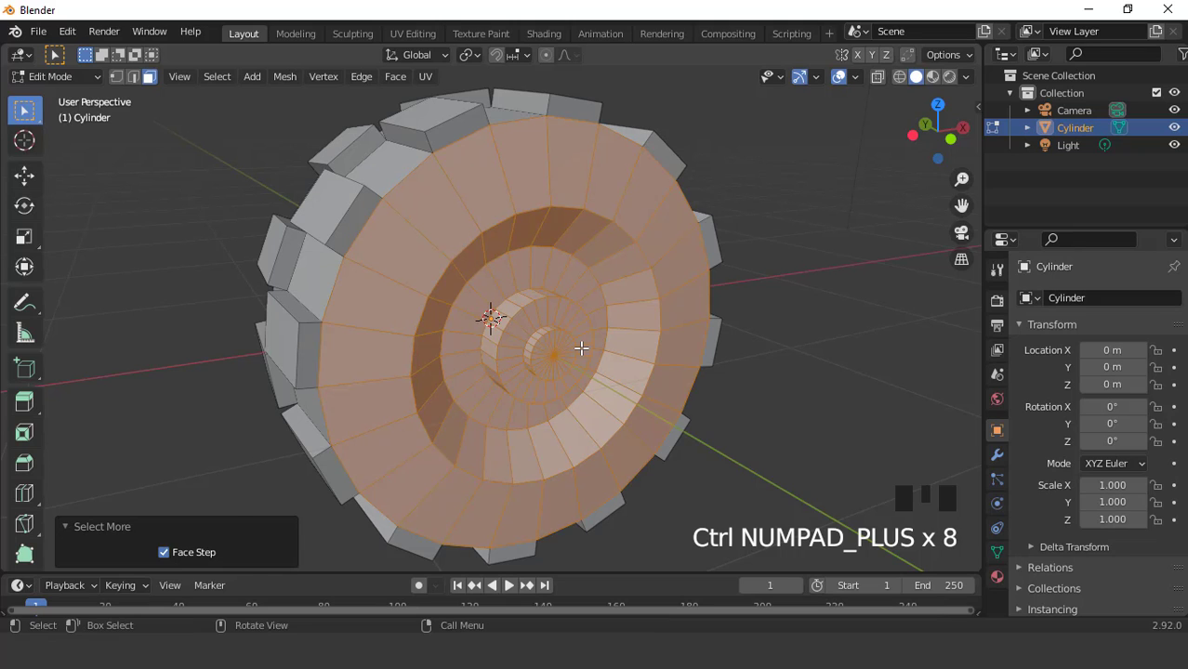
scroll(582, 347, down, 2)
key(ctrl+i)
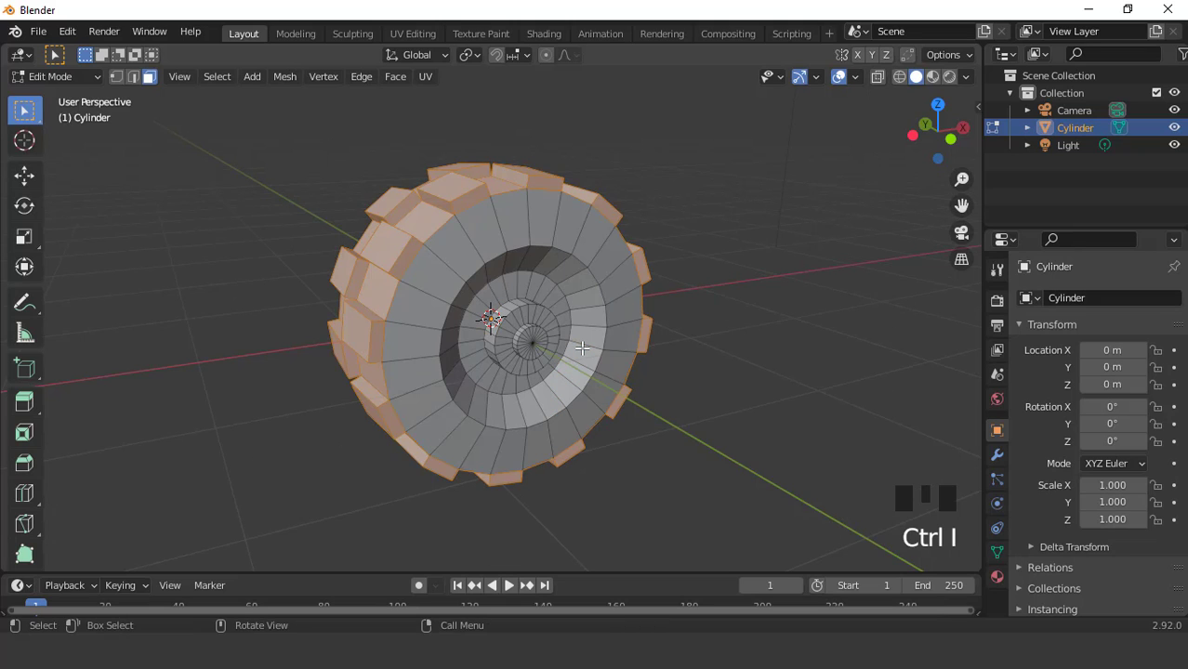
key(h)
Symmetrize the whole visible wheel side from -Y to +Y and reveal the hidden tread geometry.
middle_drag(582, 348, 519, 366)
key(a)
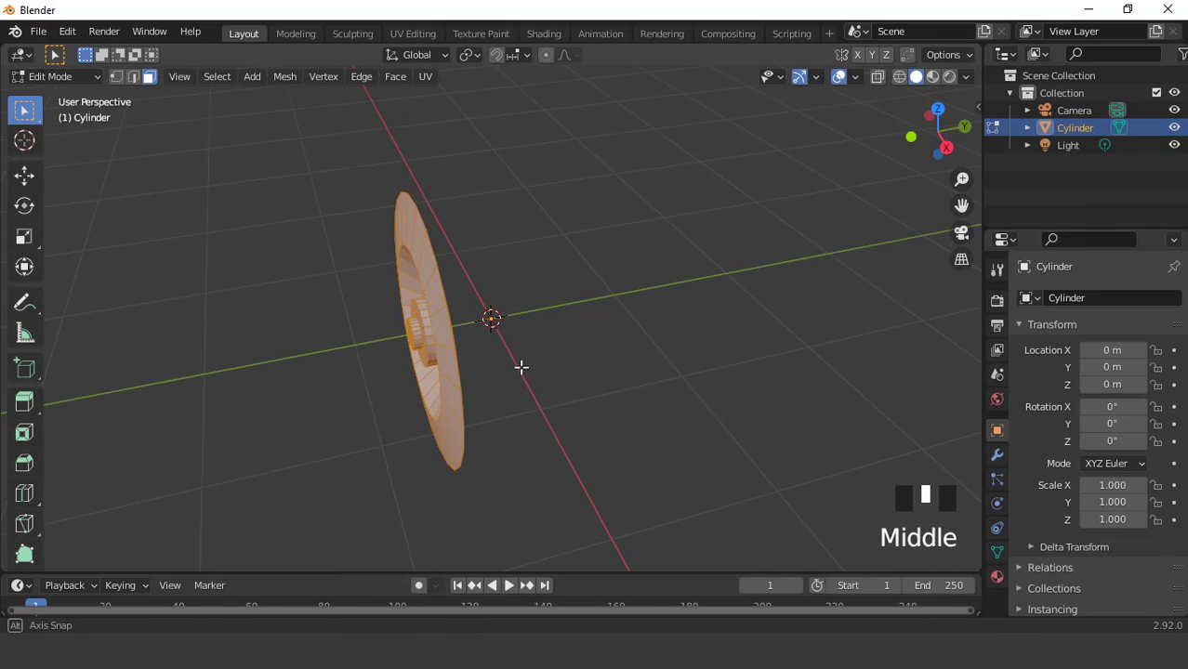
click(287, 77)
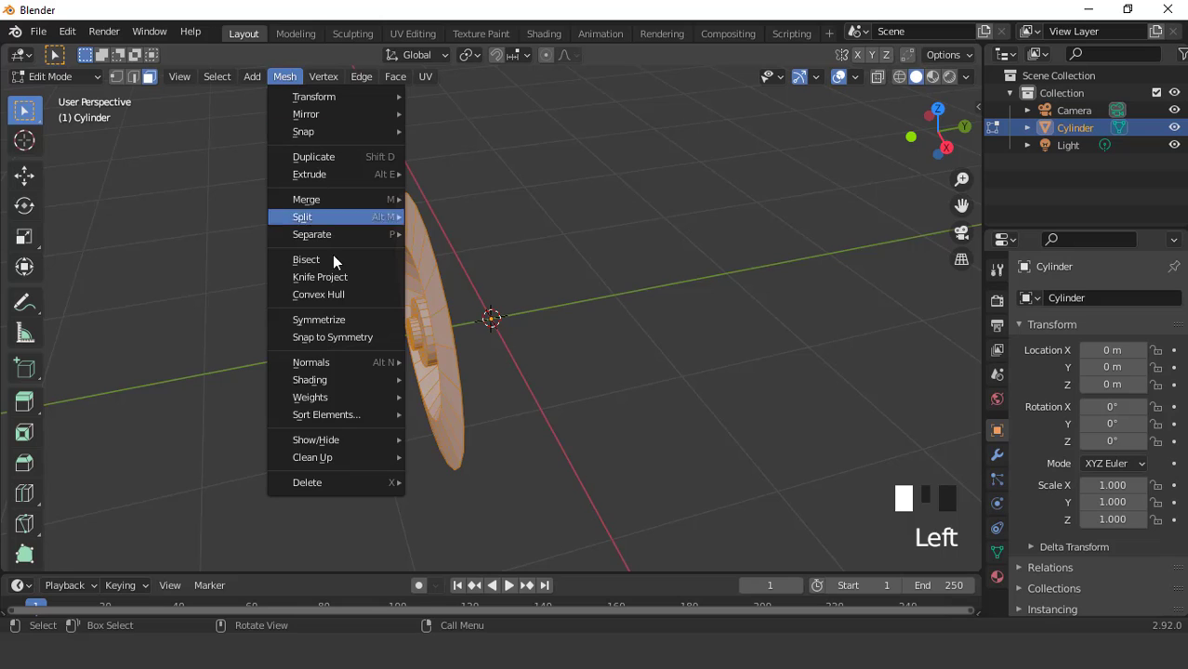
click(338, 319)
click(229, 533)
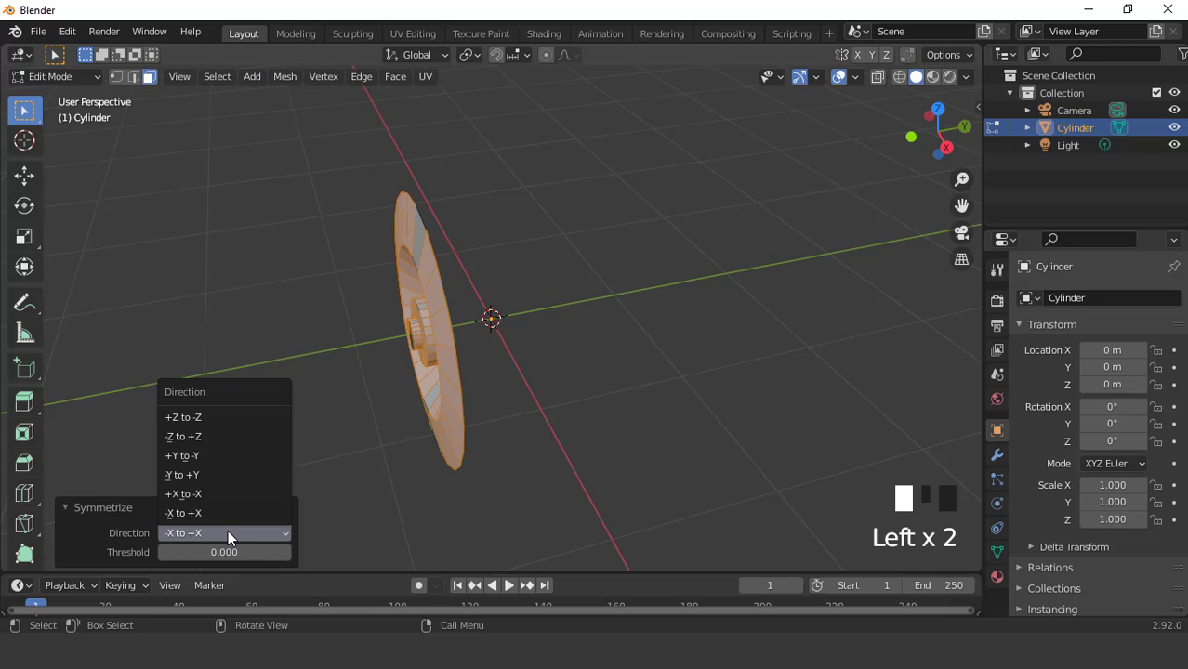
click(203, 470)
middle_drag(284, 358, 557, 343)
key(alt+h)
Delete the protruding hub faces on the back side of the wheel.
key(KP_1)
scroll(618, 294, up, 2)
scroll(557, 344, up, 2)
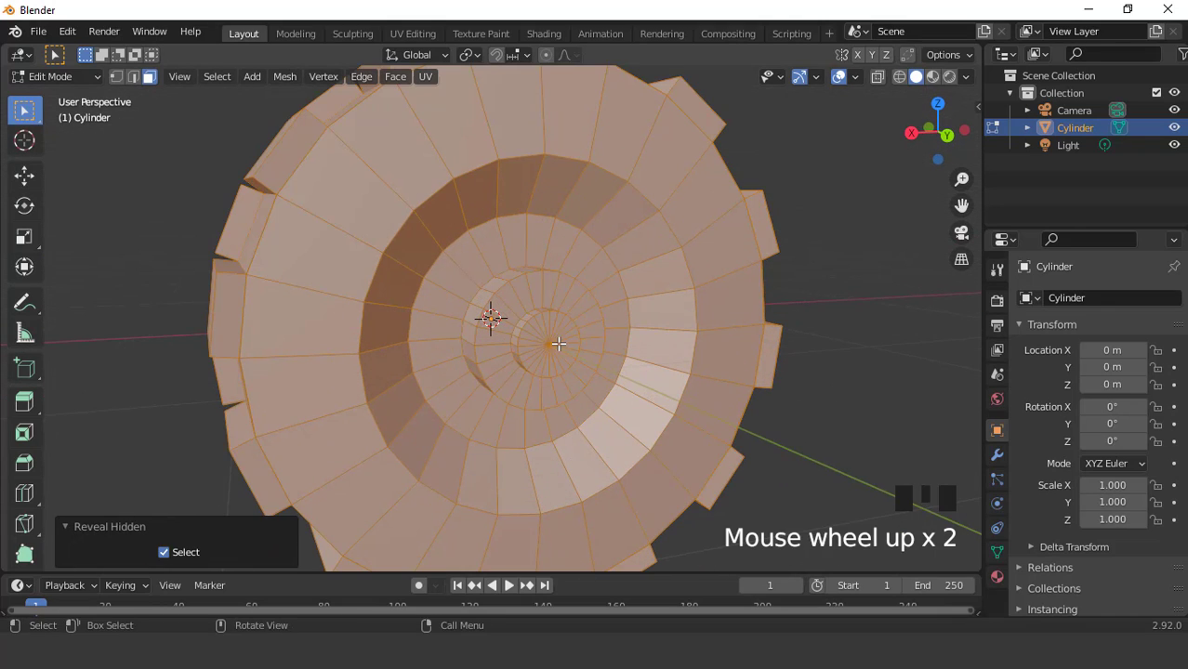
click(557, 345)
key(ctrl+KP_Add)
key(ctrl+KP_Add)
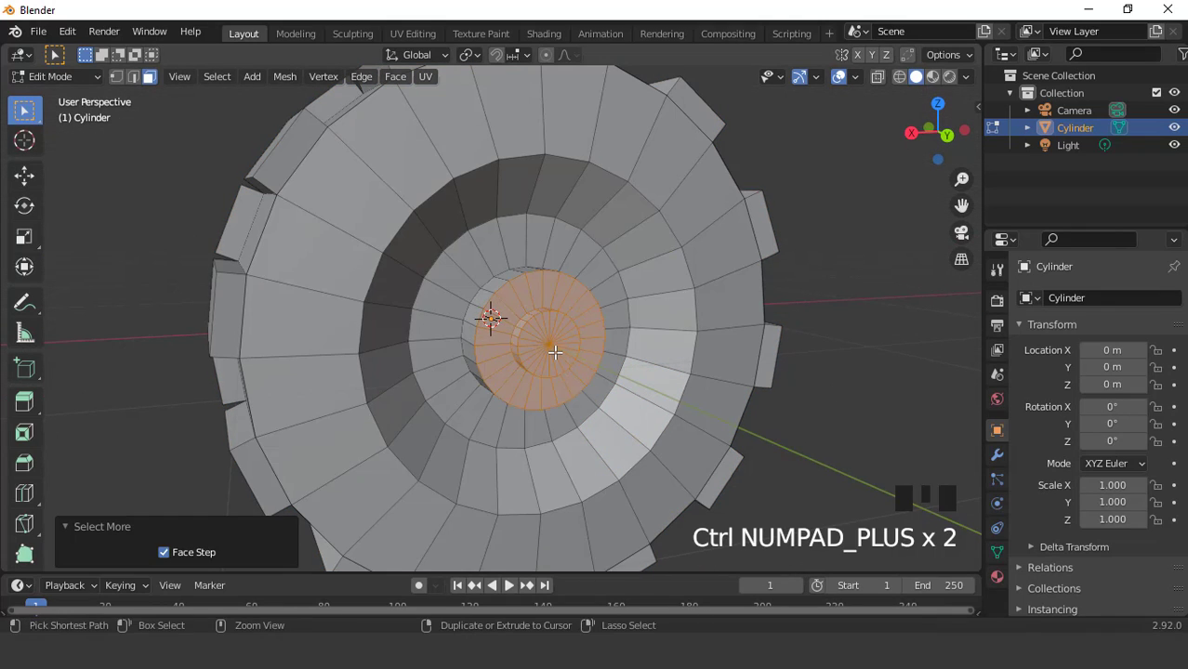
key(ctrl+KP_Add)
key(x)
click(552, 353)
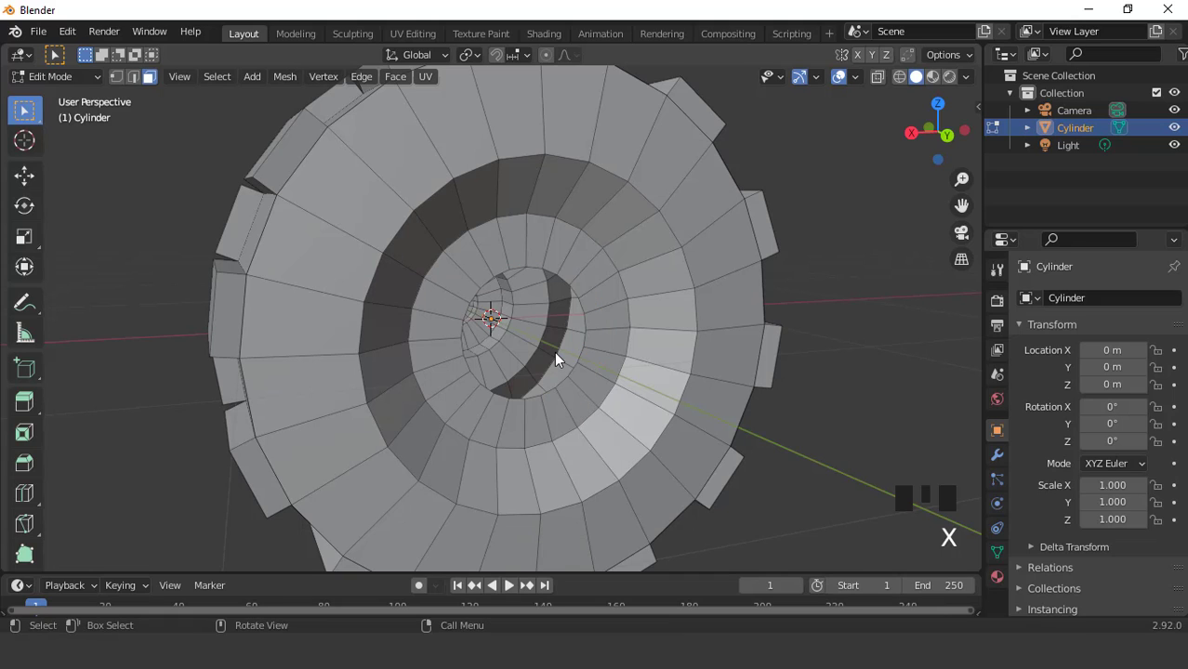
Collapse the back opening's edge loop to its center by scaling it to 0, and merge the vertices by distance.
key(2)
double_click(552, 270)
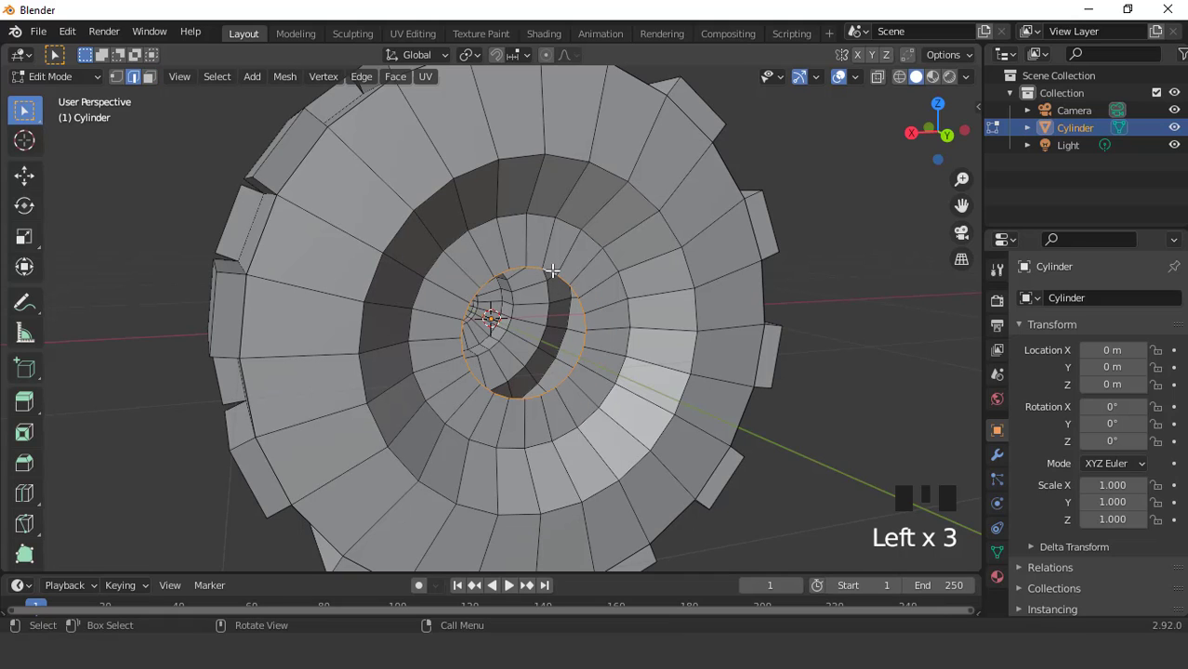
text(s0)
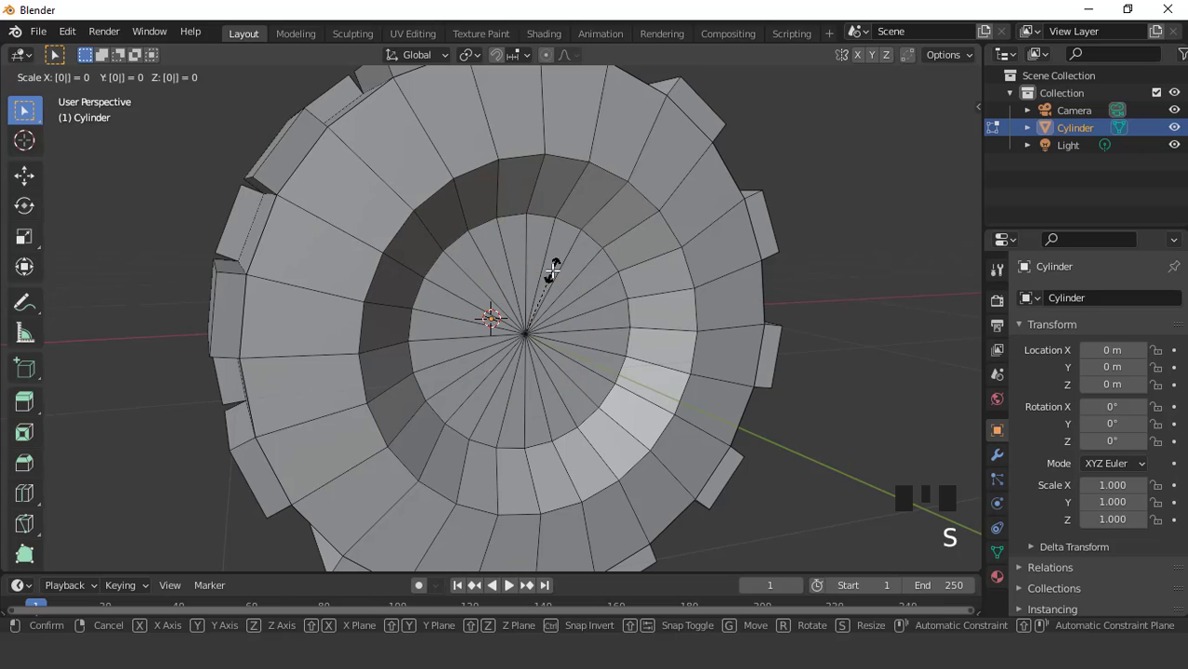
key(Return)
key(1)
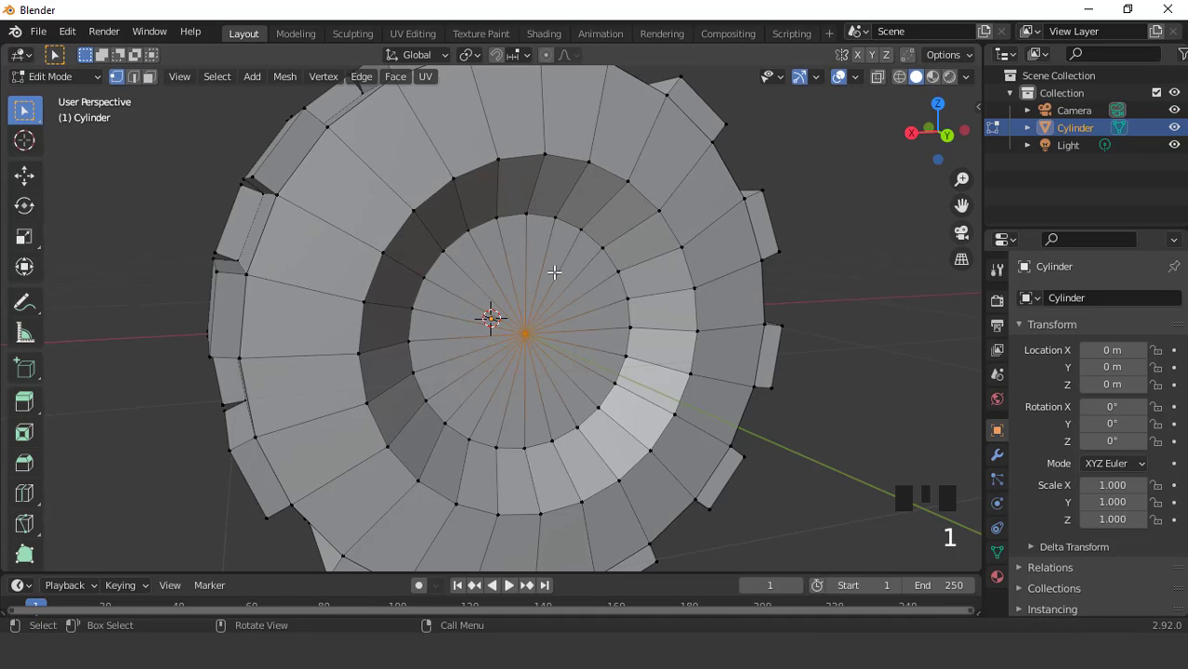
key(m)
click(553, 272)
middle_drag(553, 272, 836, 345)
scroll(638, 308, down, 1)
middle_drag(642, 308, 518, 350)
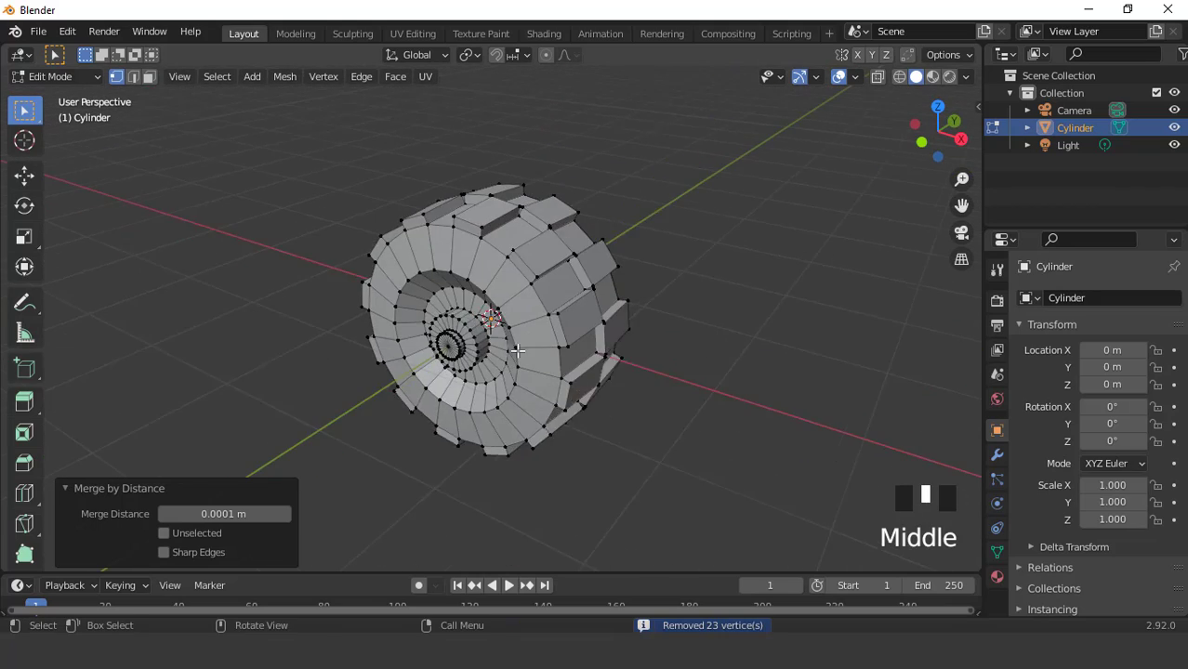
Return to Object Mode and add a cylinder with 12 vertices and Triangle Fan caps.
scroll(517, 350, up, 2)
key(KP_1)
key(Tab)
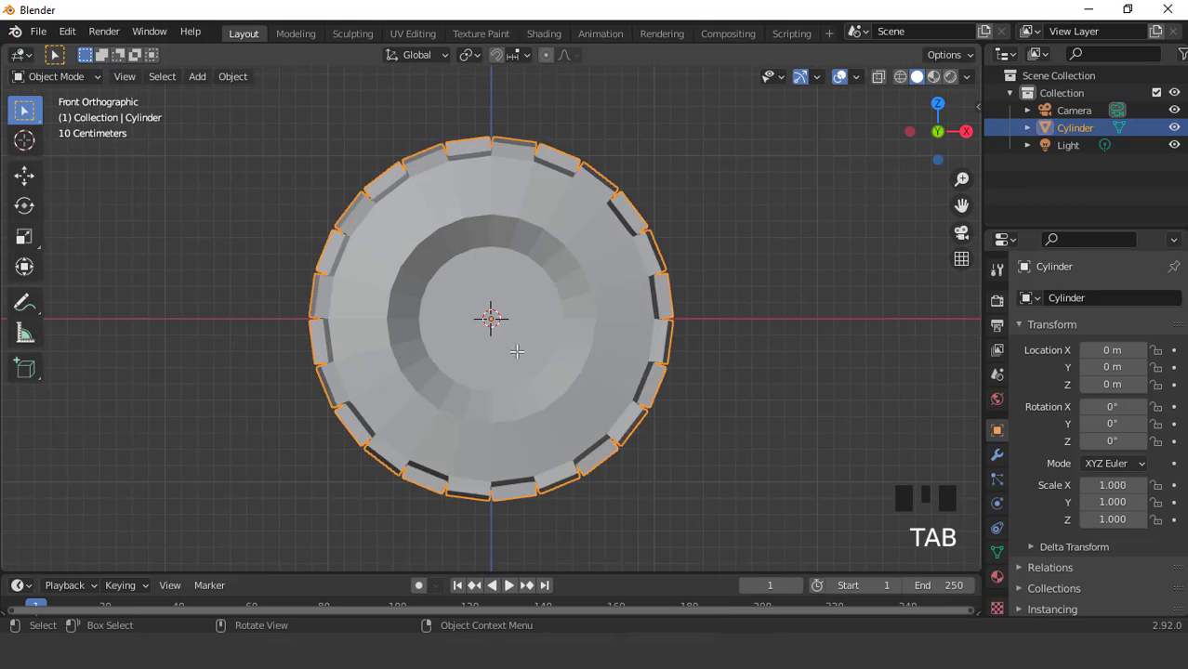
scroll(517, 312, up, 2)
middle_drag(518, 311, 570, 331)
key(KP_1)
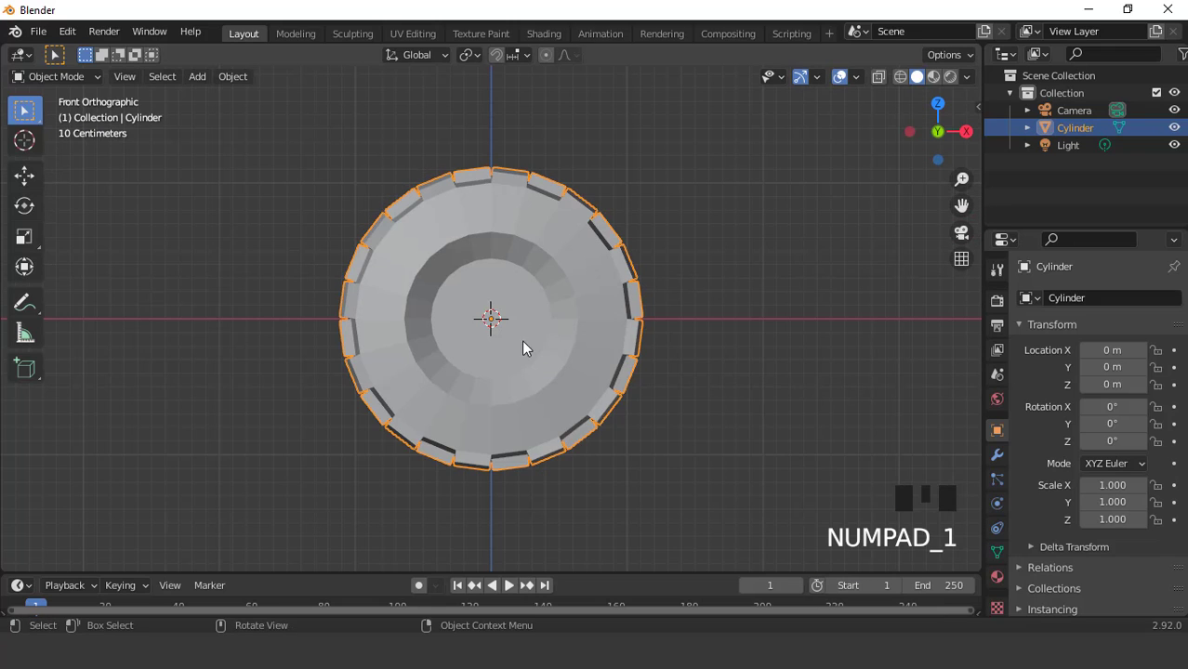
scroll(568, 322, up, 2)
click(196, 78)
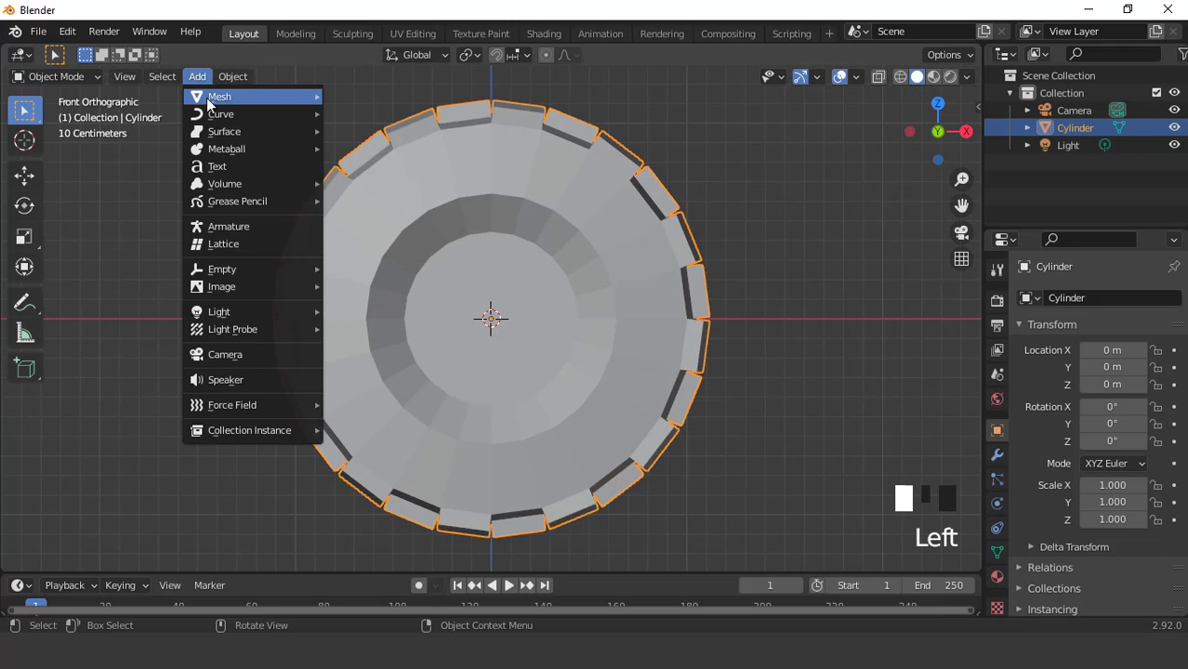
mouse_move(207, 97)
click(381, 185)
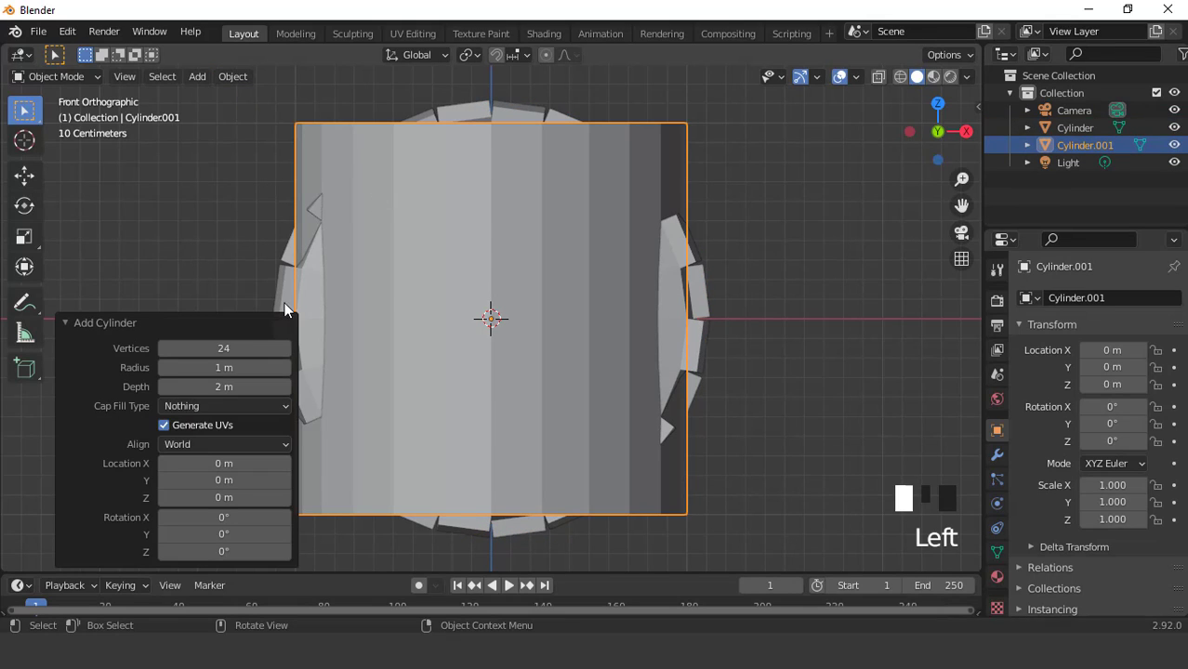
double_click(223, 348)
click(215, 406)
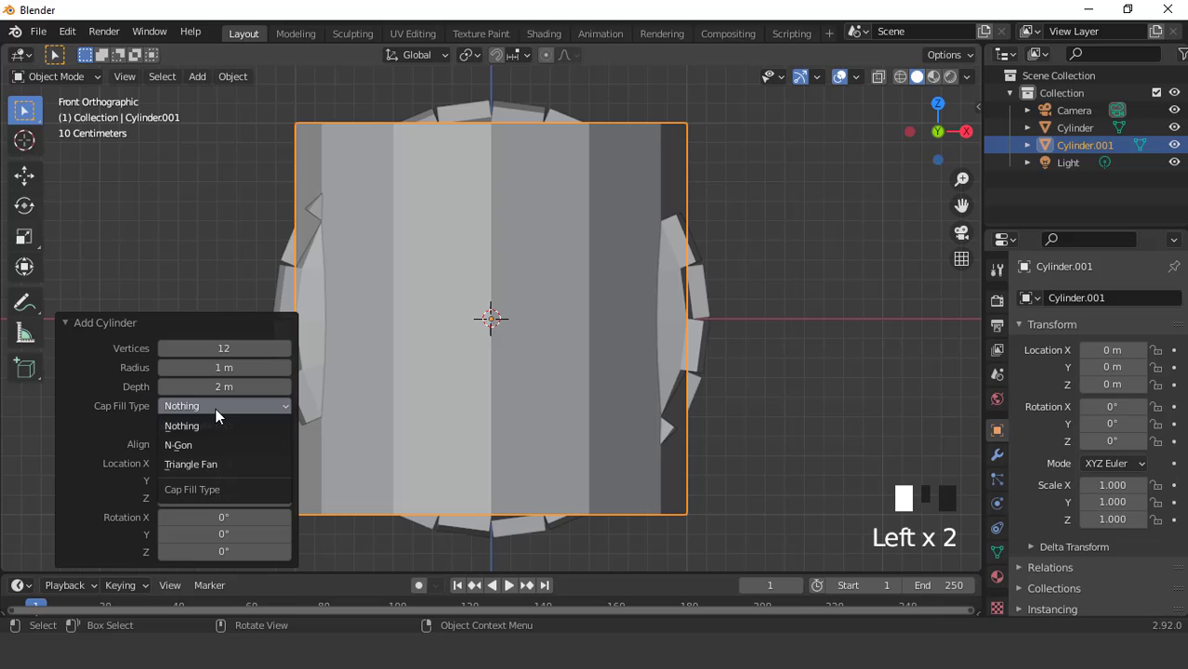
click(217, 463)
Scale the new cylinder uniformly to about 0.152, and shrink it by about 0.433 on X and Y only.
scroll(505, 366, down, 3)
key(s)
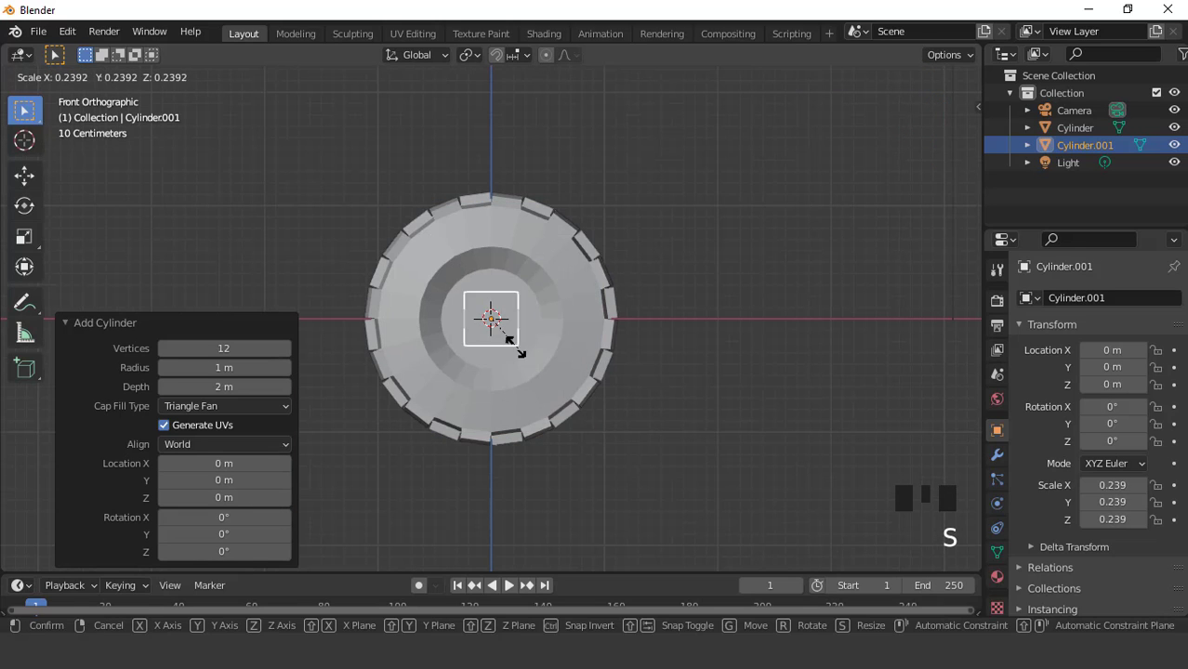
click(510, 337)
scroll(551, 337, up, 4)
key(s)
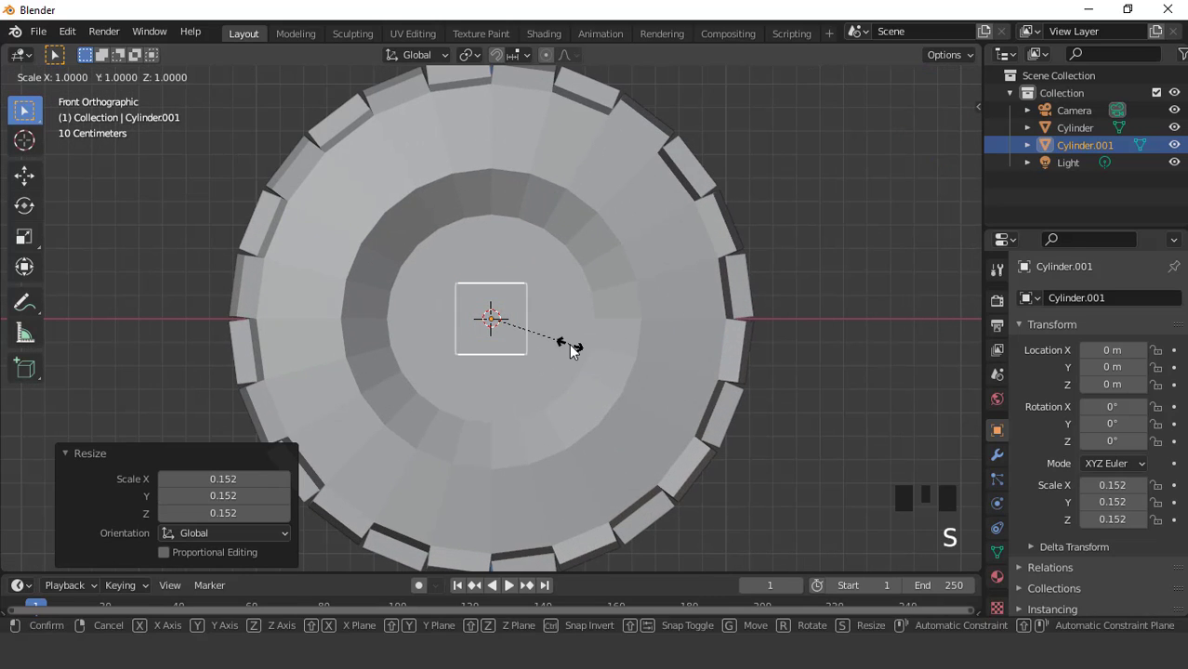
key(shift+z)
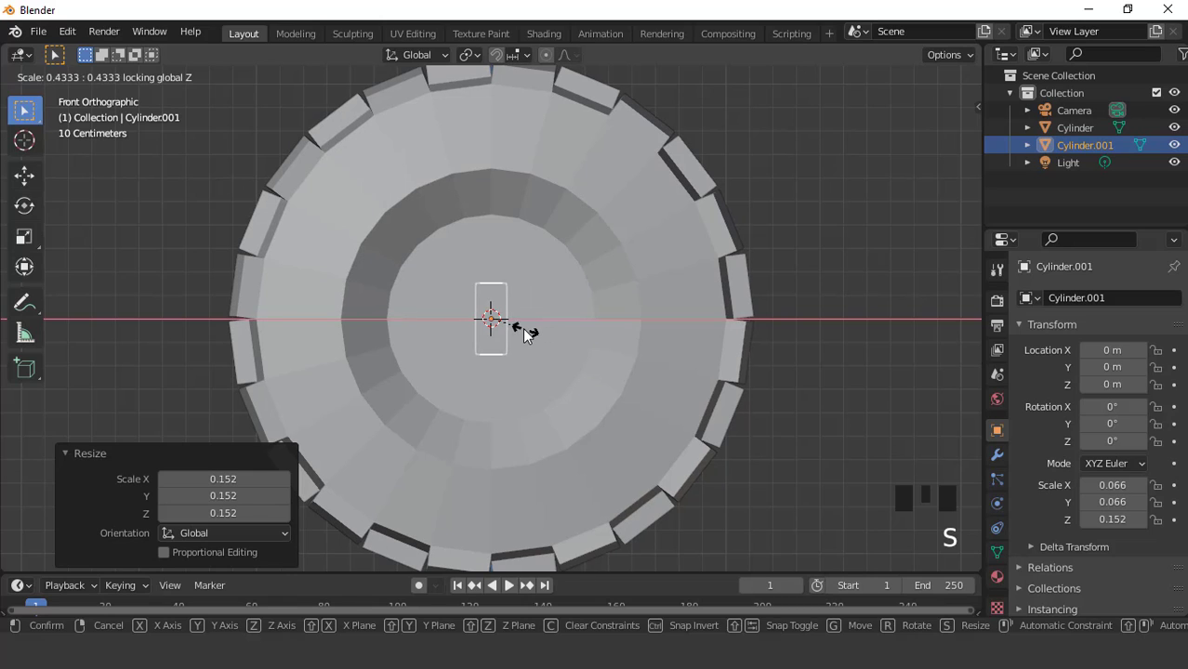
click(523, 328)
Rotate the small cylinder 90° about the global X axis.
text(rx90)
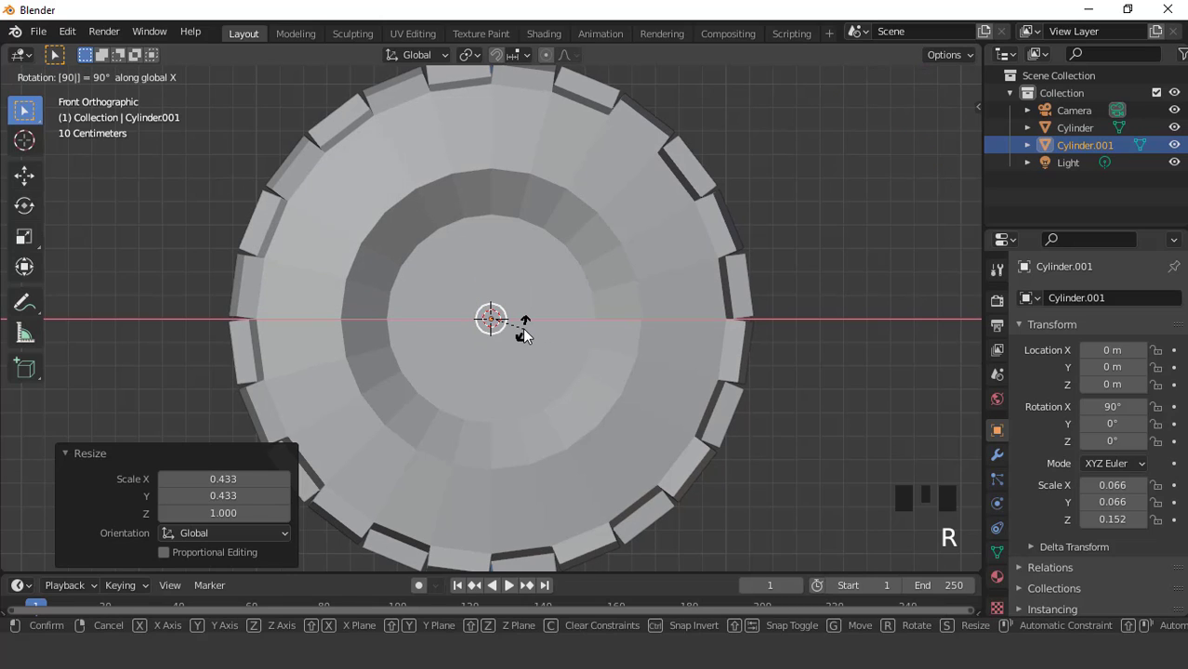
click(522, 327)
middle_drag(522, 327, 557, 363)
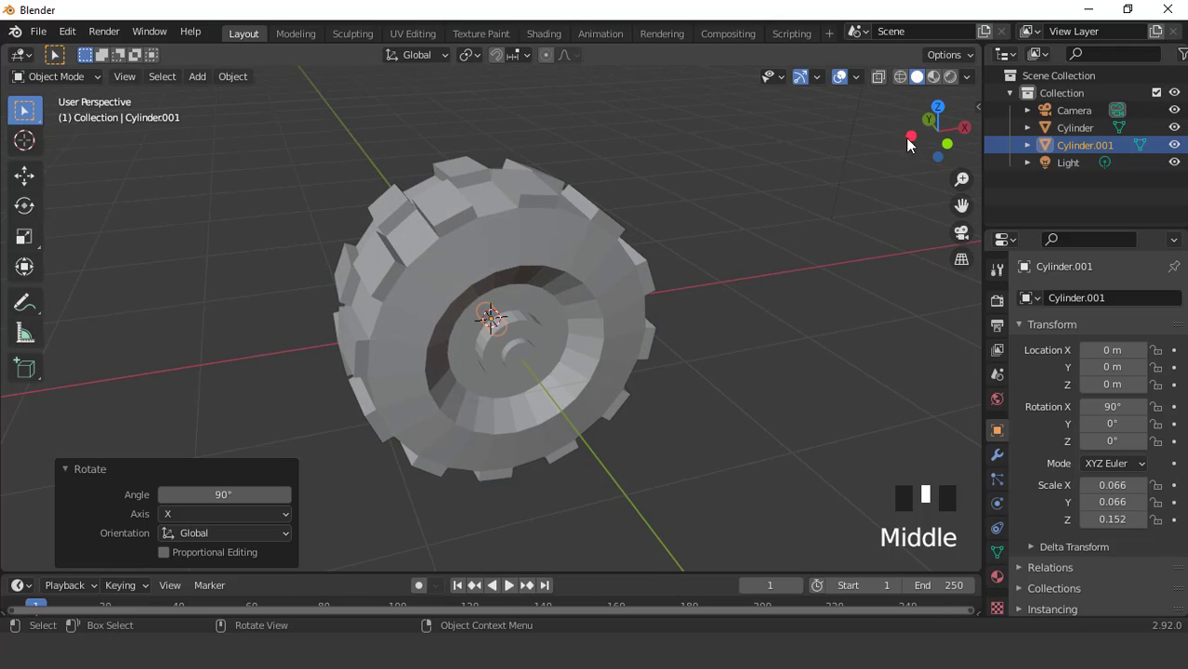
Enable Shadow and Cavity in the solid viewport shading, with the cavity type set to World.
click(968, 74)
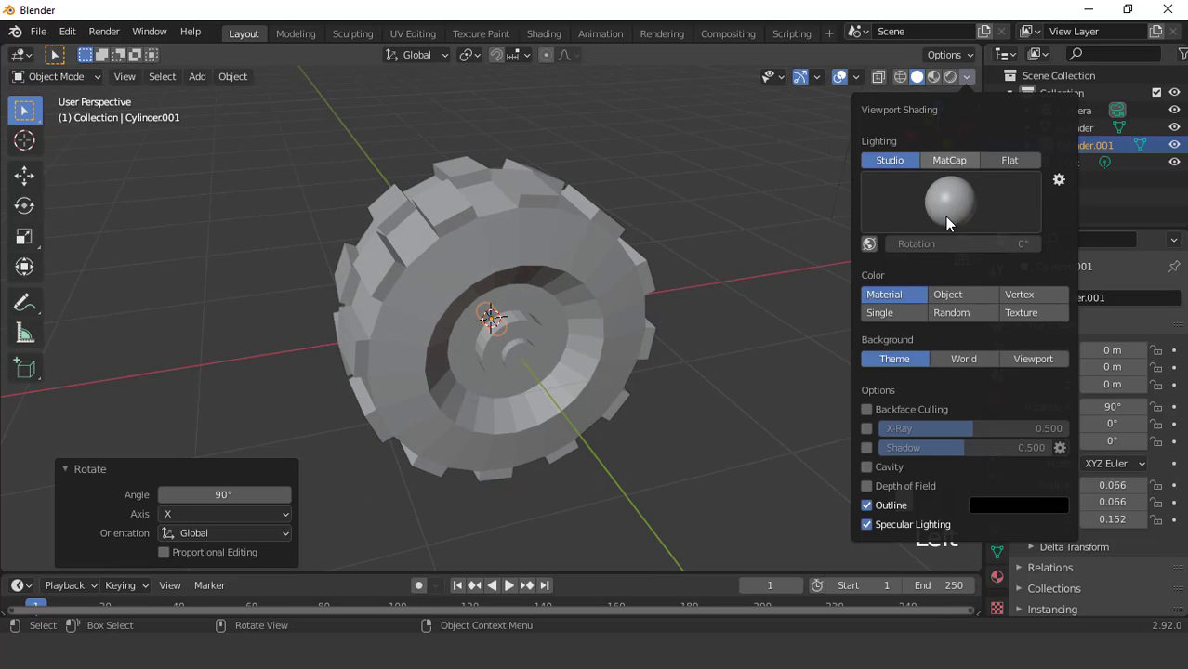
click(866, 447)
click(866, 467)
click(1002, 468)
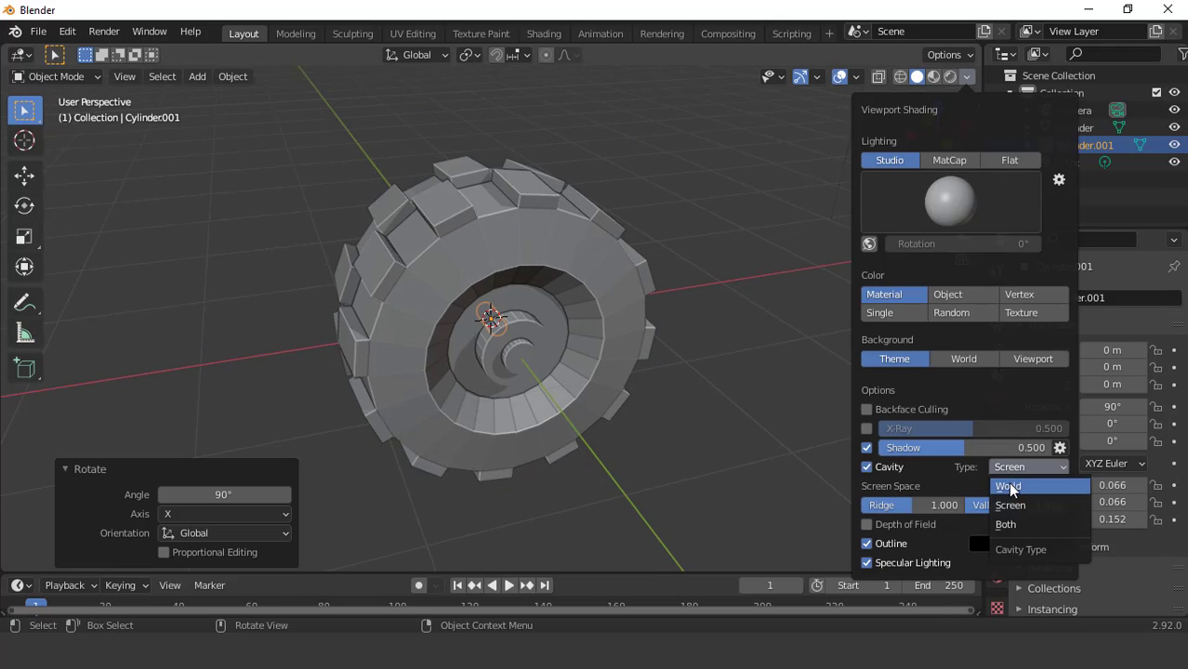
click(1008, 487)
Move the small cylinder about -0.514 m along the global Y axis, out towards the hub's front.
scroll(557, 361, up, 2)
key(g)
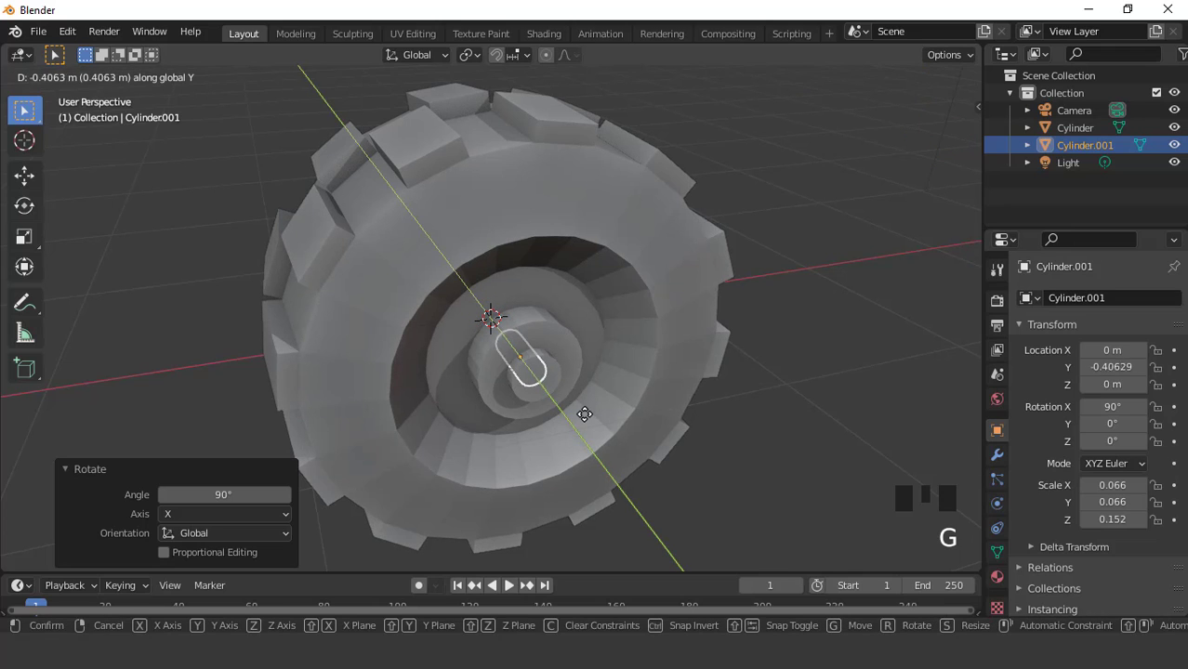
click(587, 416)
In front view, move the small cylinder about 0.178 m along X and shrink it uniformly to a scale of about 0.030, 0.030, 0.070.
key(KP_1)
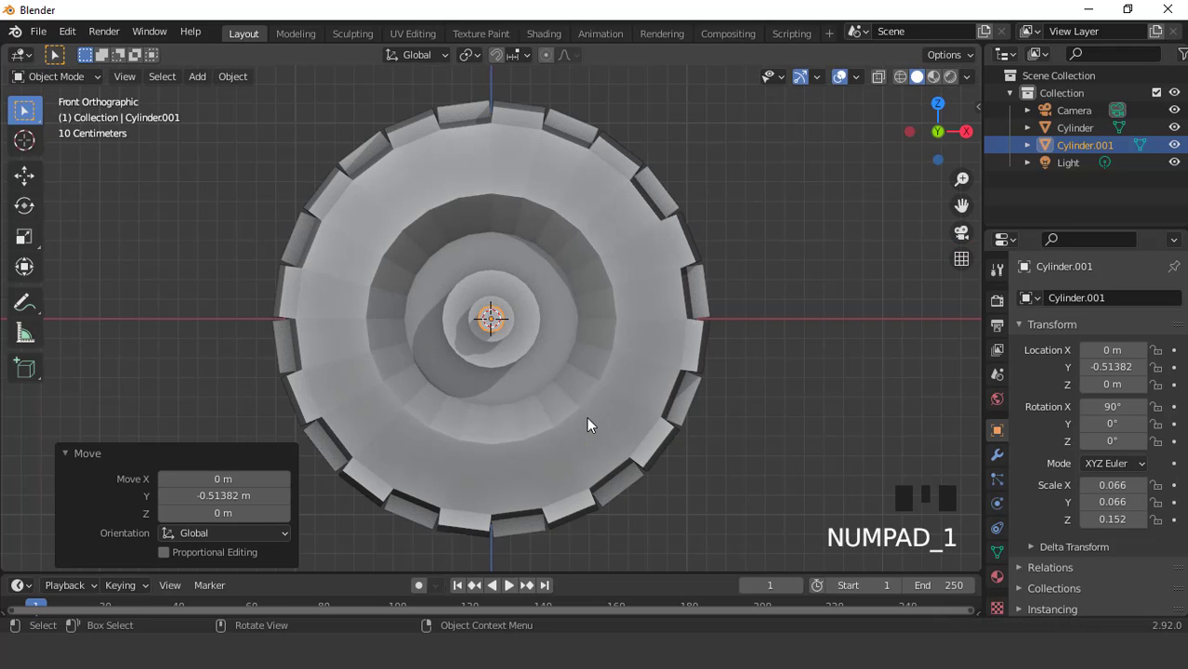
scroll(535, 338, up, 3)
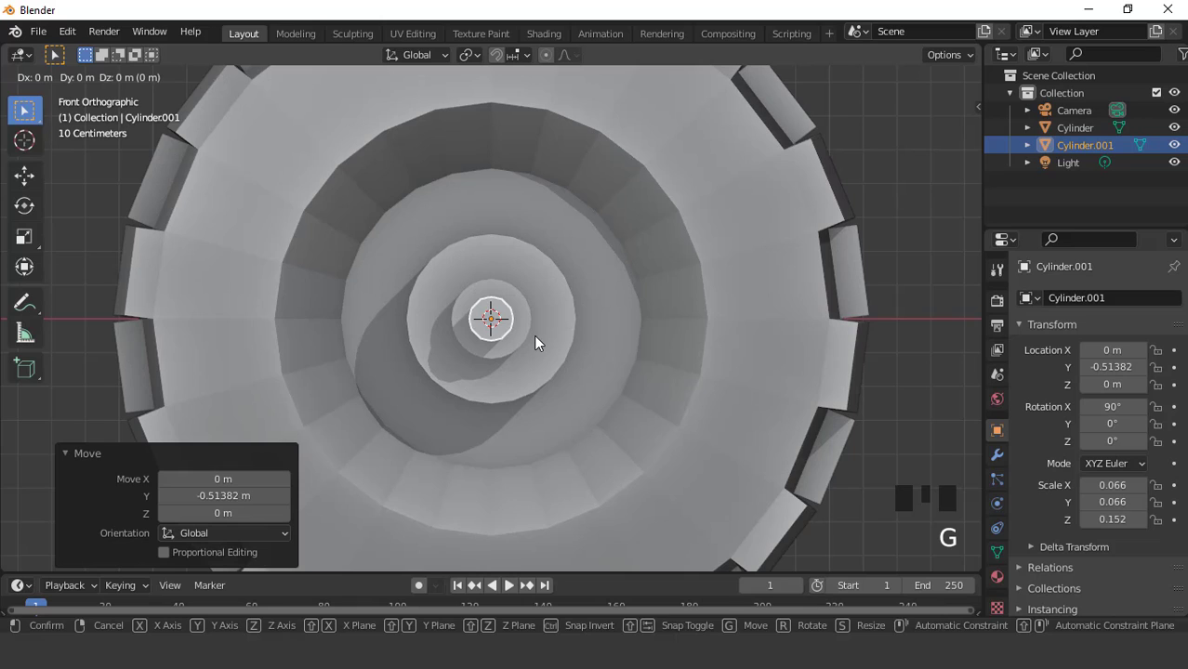
key(x)
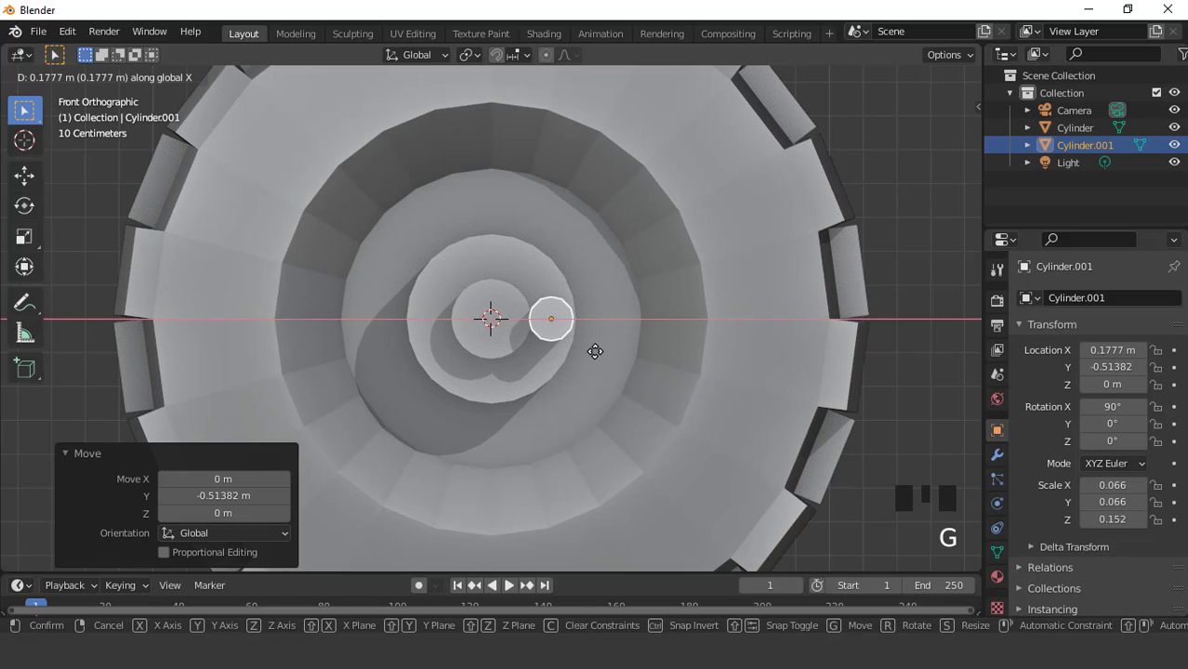
click(595, 352)
key(s)
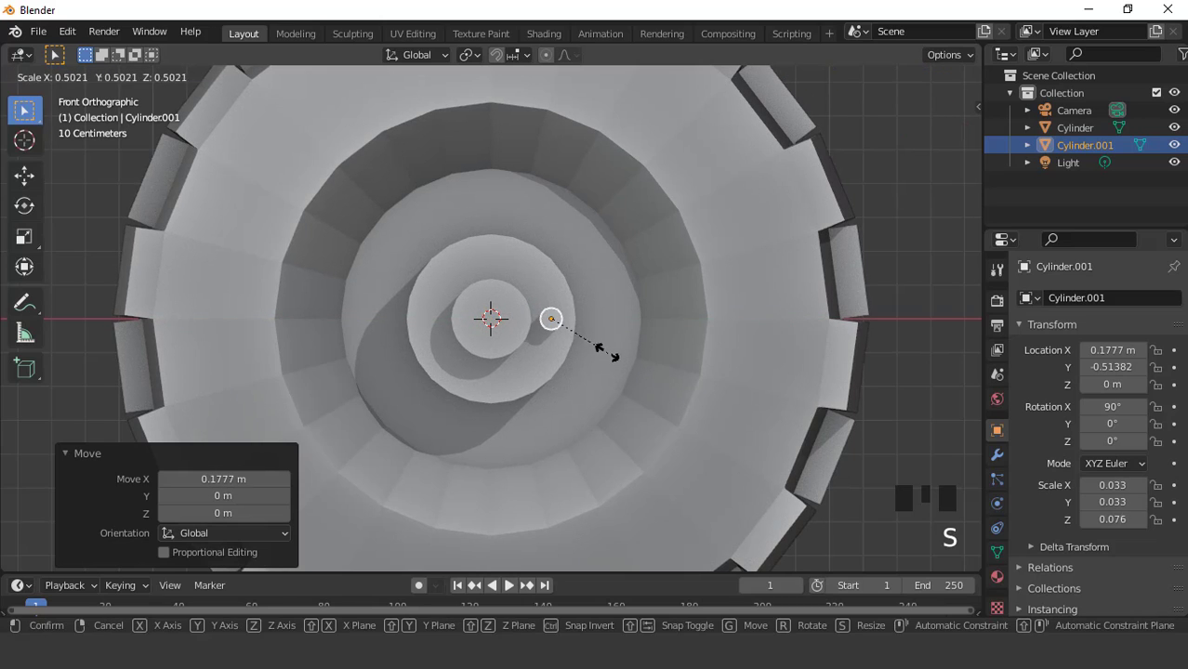
click(594, 349)
Isolate the small cylinder in local view and shorten it by a factor of about 0.78 along global Y.
middle_drag(563, 293, 551, 426)
key(KP_Divide)
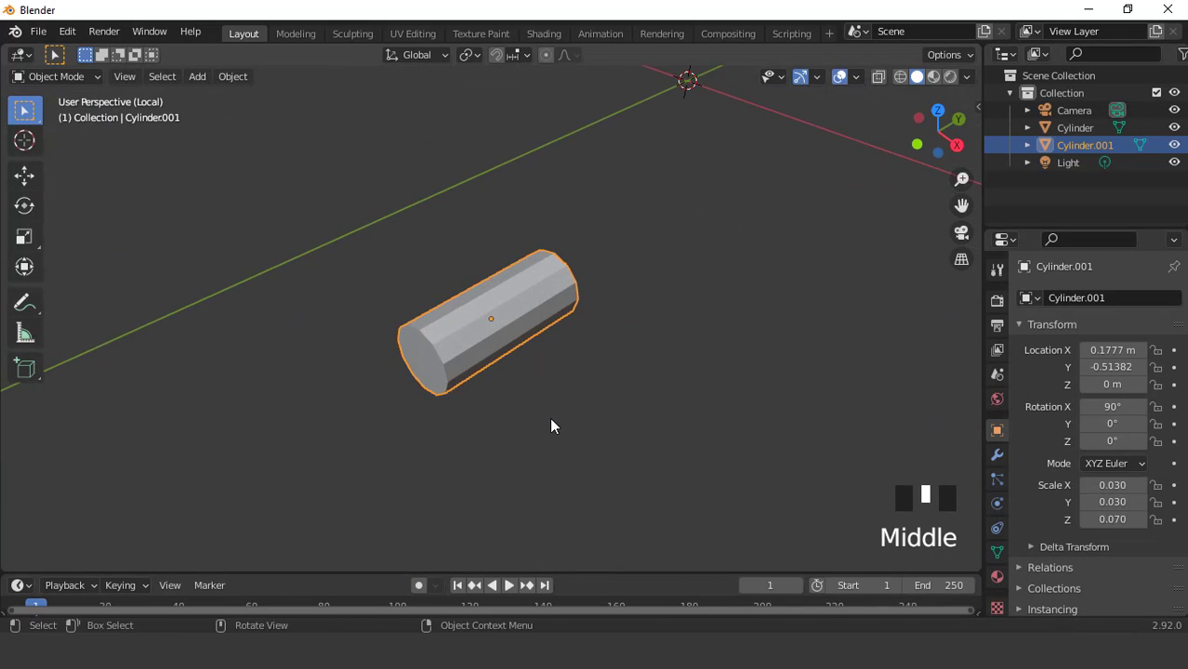
key(s)
key(y)
click(408, 330)
middle_drag(409, 330, 344, 297)
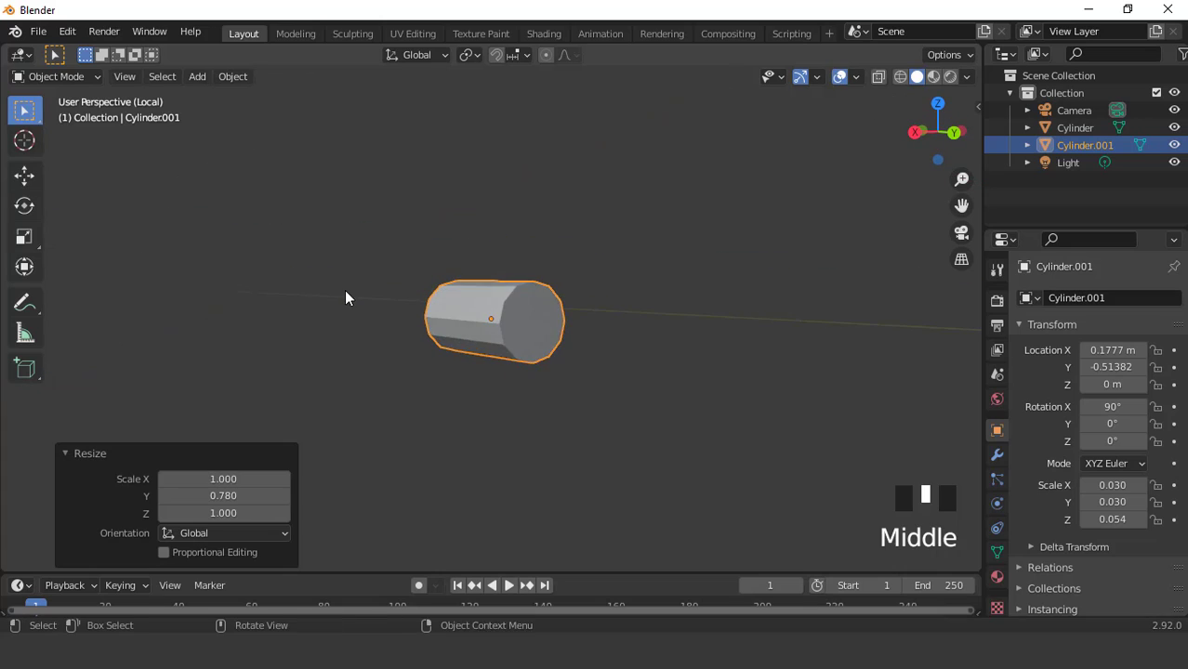
Delete the cap at the small cylinder's inner end, then leave Edit Mode and the local view.
key(Tab)
scroll(532, 332, up, 2)
key(3)
click(571, 327)
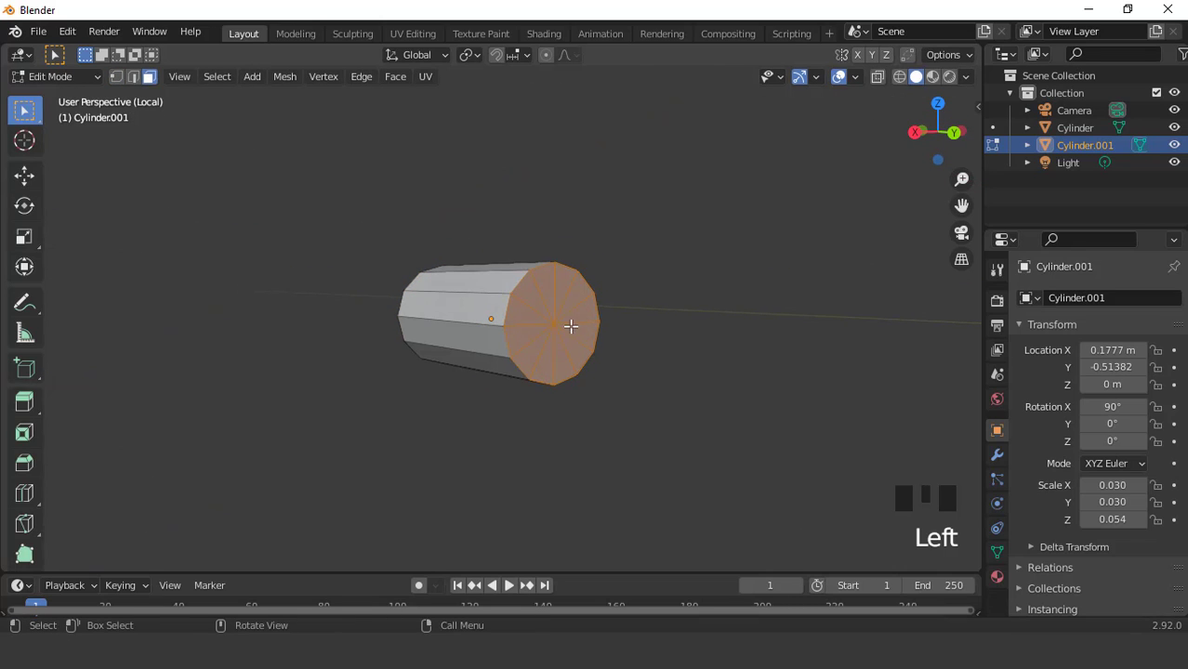
key(x)
click(634, 227)
middle_drag(622, 279, 618, 311)
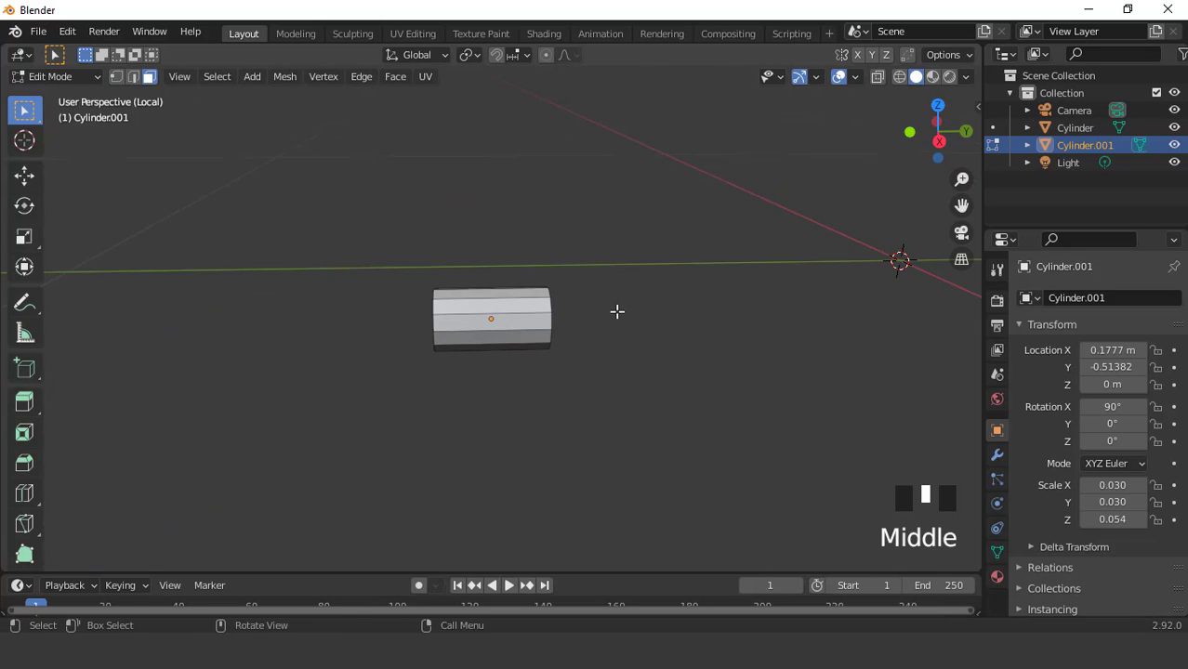
key(Tab)
key(KP_Divide)
key(KP_1)
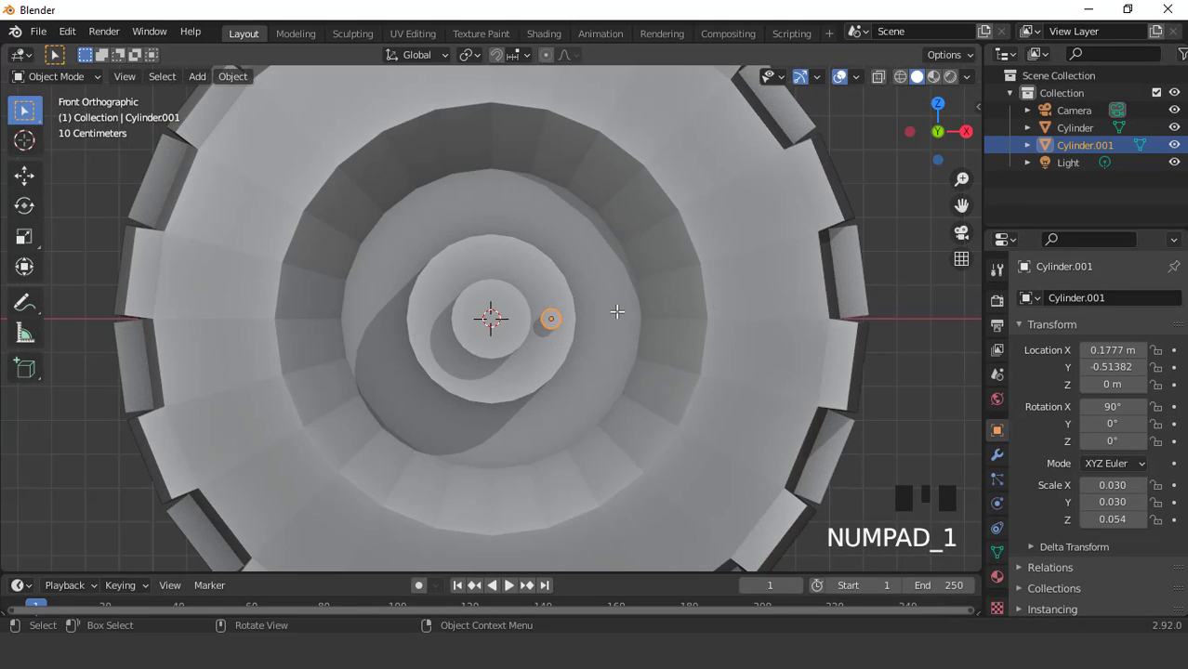
Shift the small cylinder about 0.009 m further along global X and apply all its transforms.
scroll(544, 283, down, 3)
middle_drag(543, 282, 551, 395)
key(KP_1)
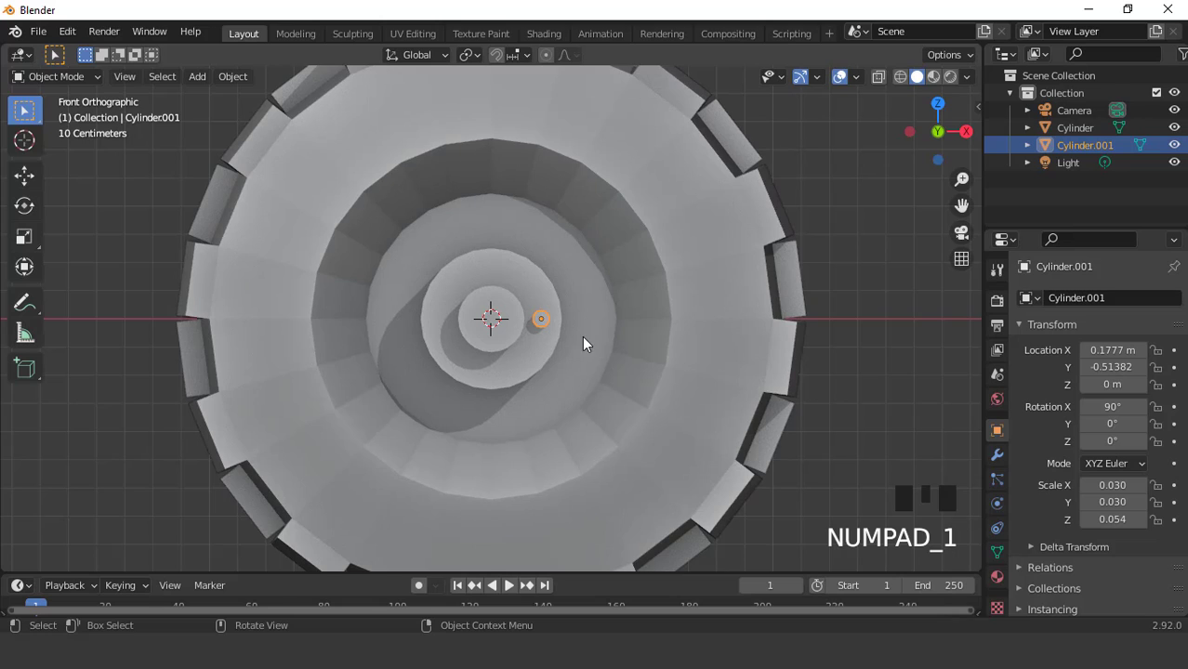
scroll(585, 327, up, 3)
key(g)
key(x)
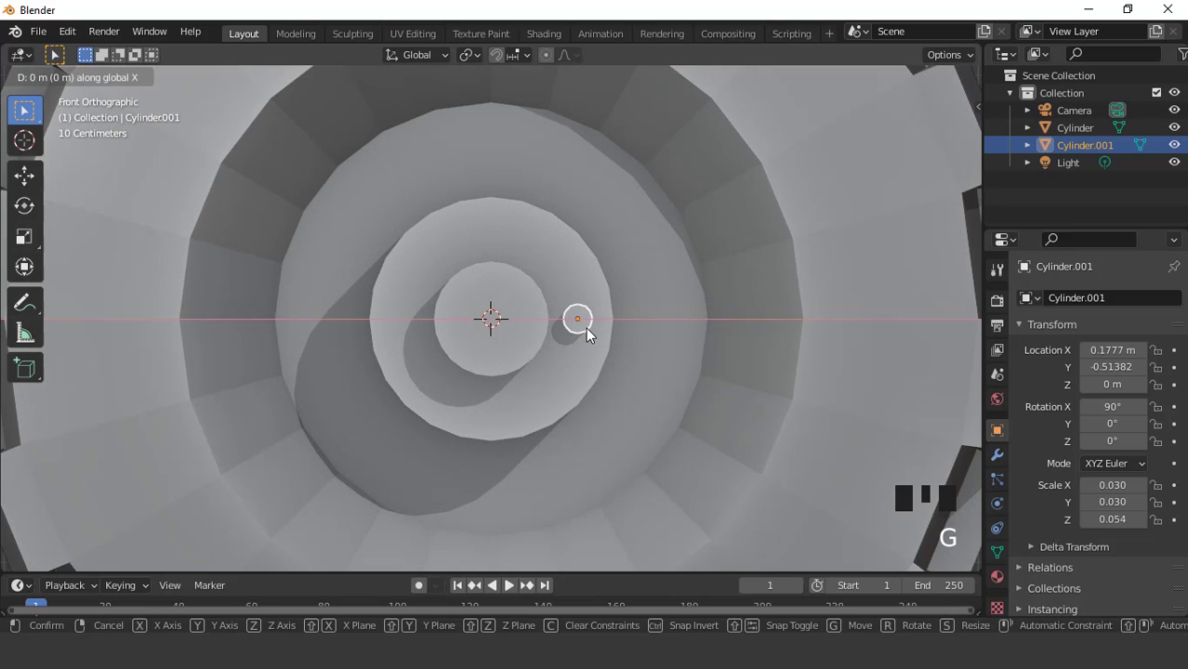
click(590, 326)
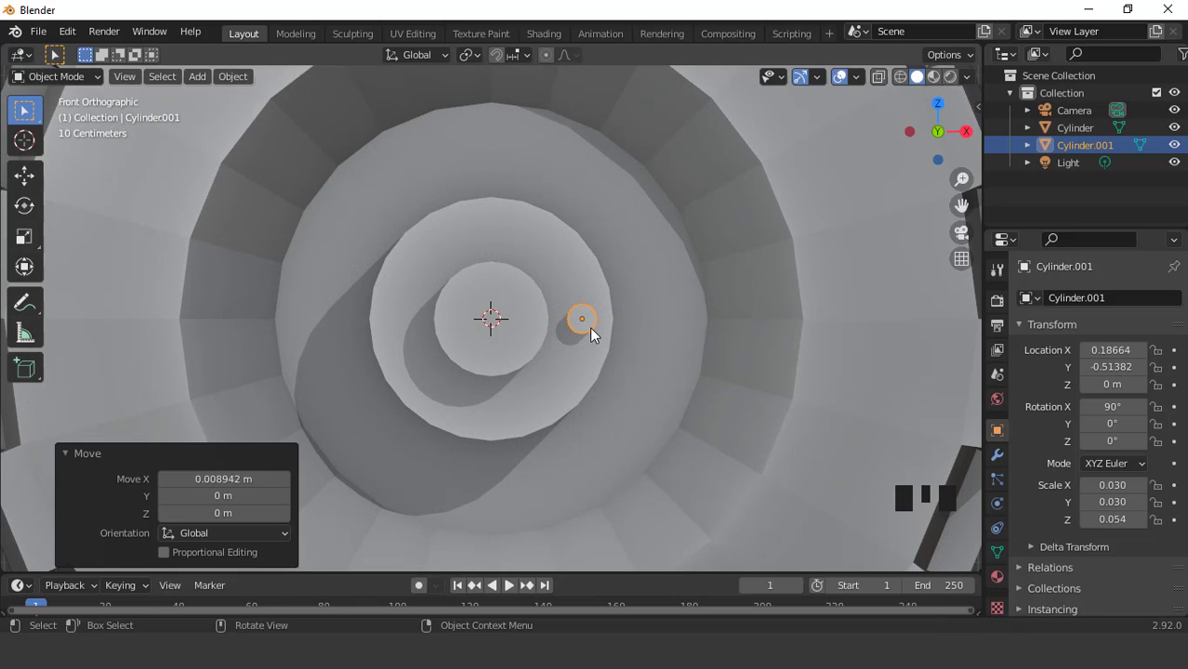
key(ctrl+a)
click(589, 326)
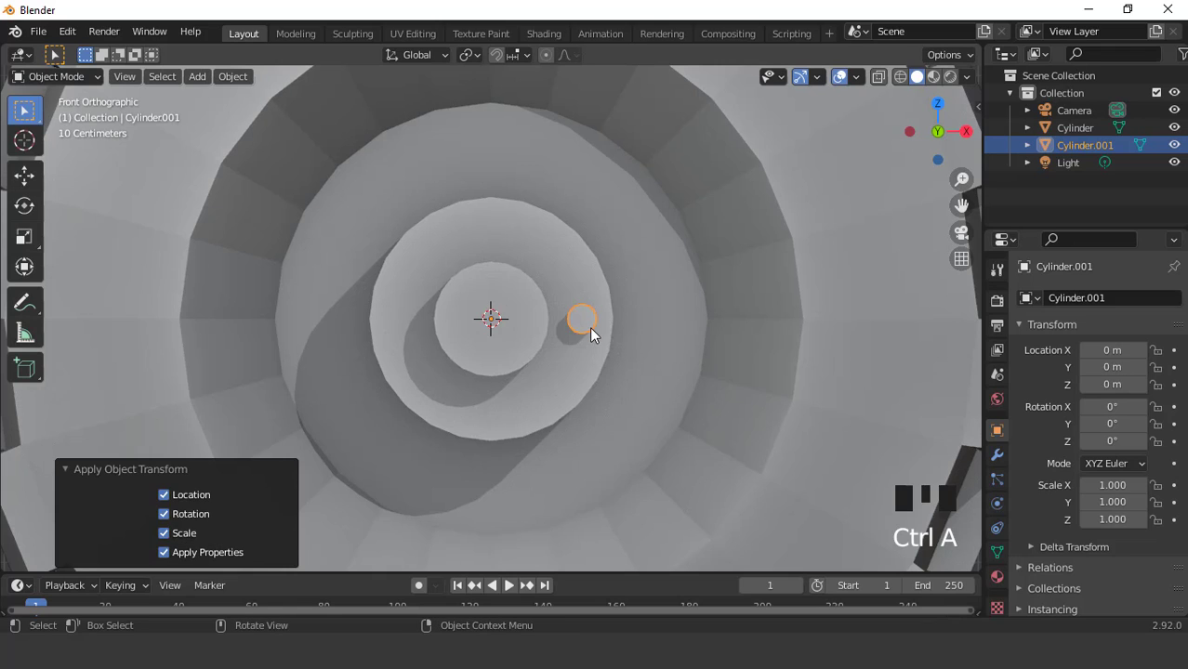
Select the small cylinder's entire mesh in Edit Mode and activate the Spin tool with Y as its axis.
key(Tab)
key(3)
scroll(569, 252, down, 2)
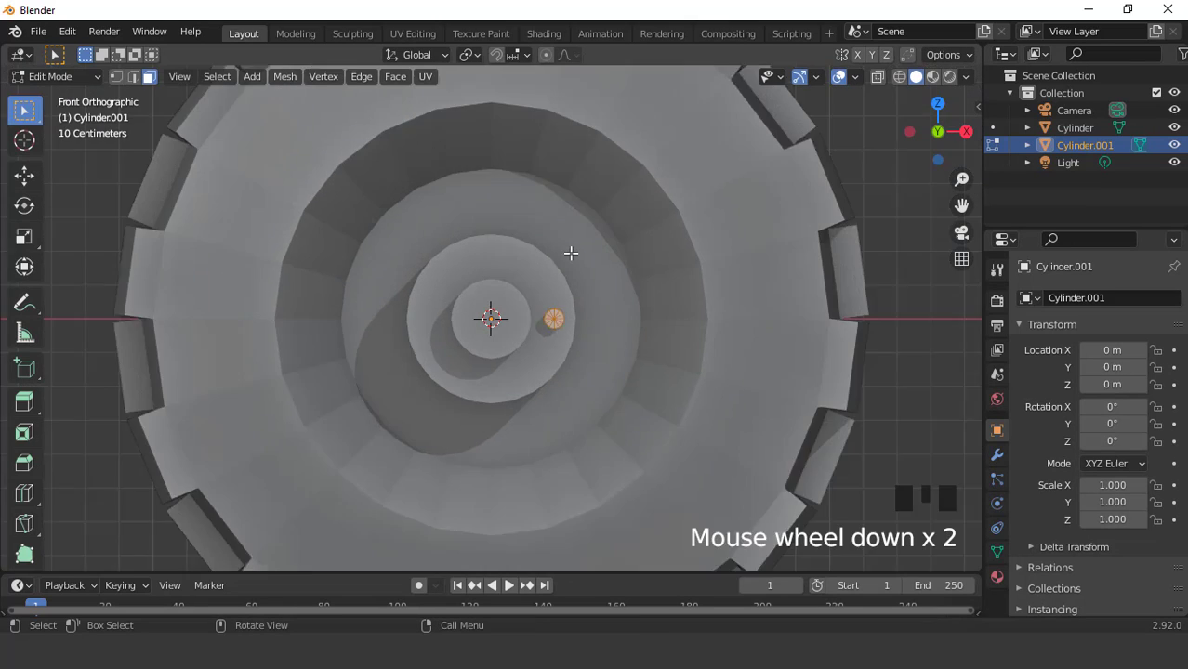
scroll(570, 253, up, 2)
scroll(26, 279, down, 7)
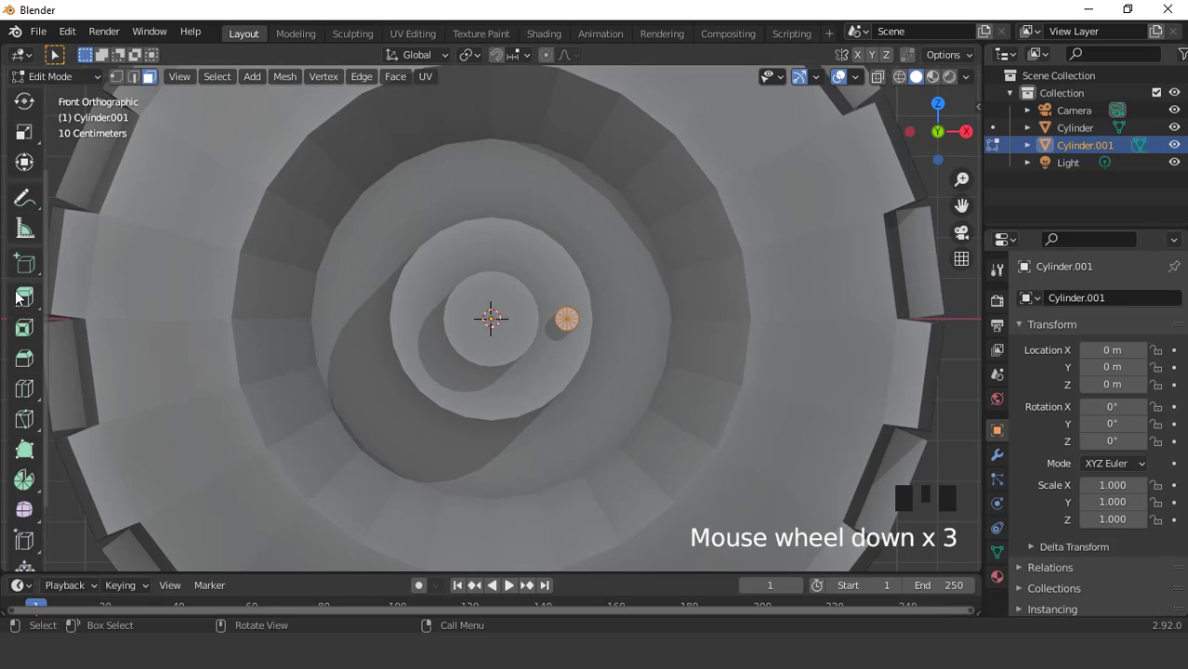
click(353, 340)
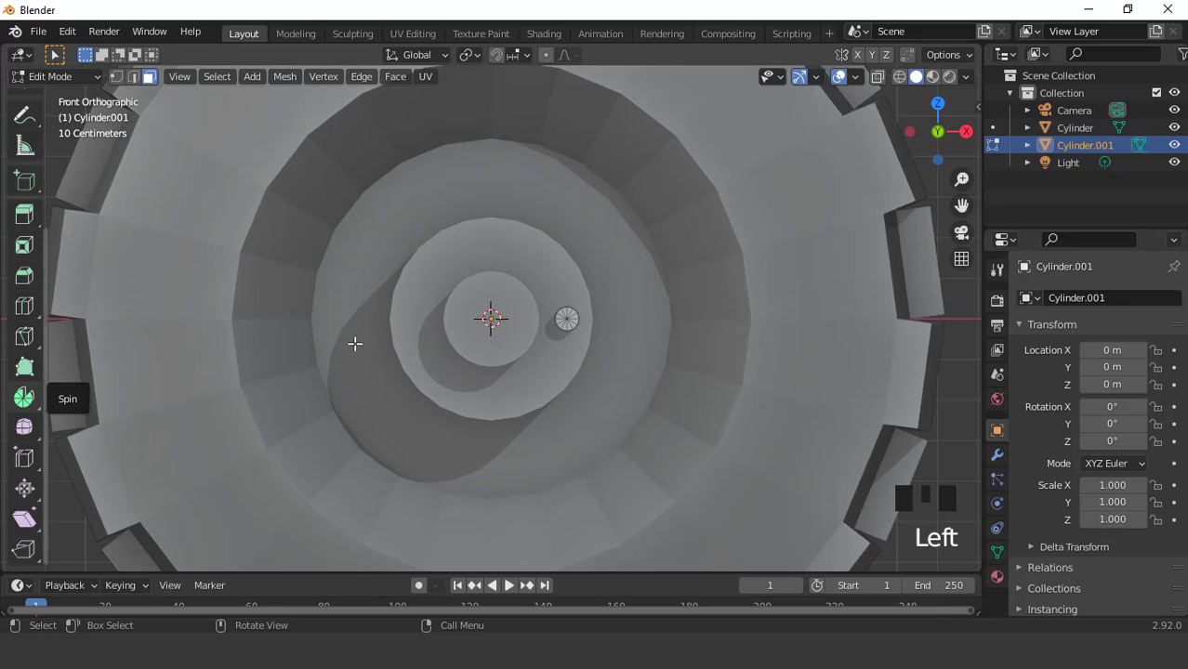
scroll(492, 290, down, 5)
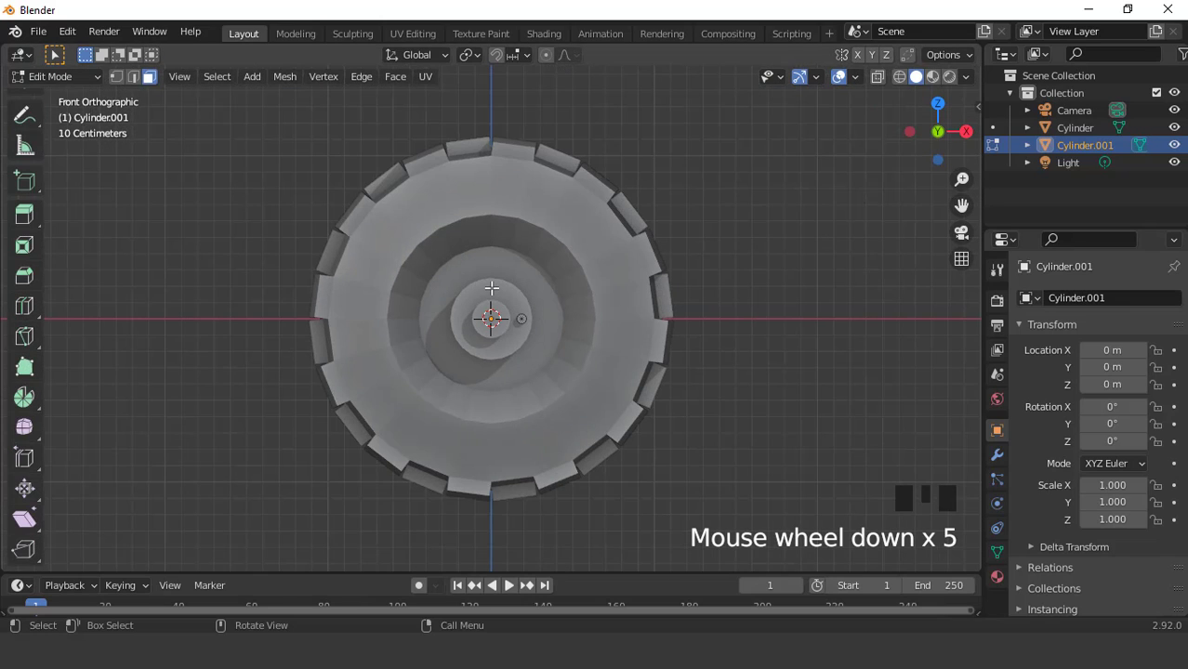
scroll(492, 290, up, 2)
key(a)
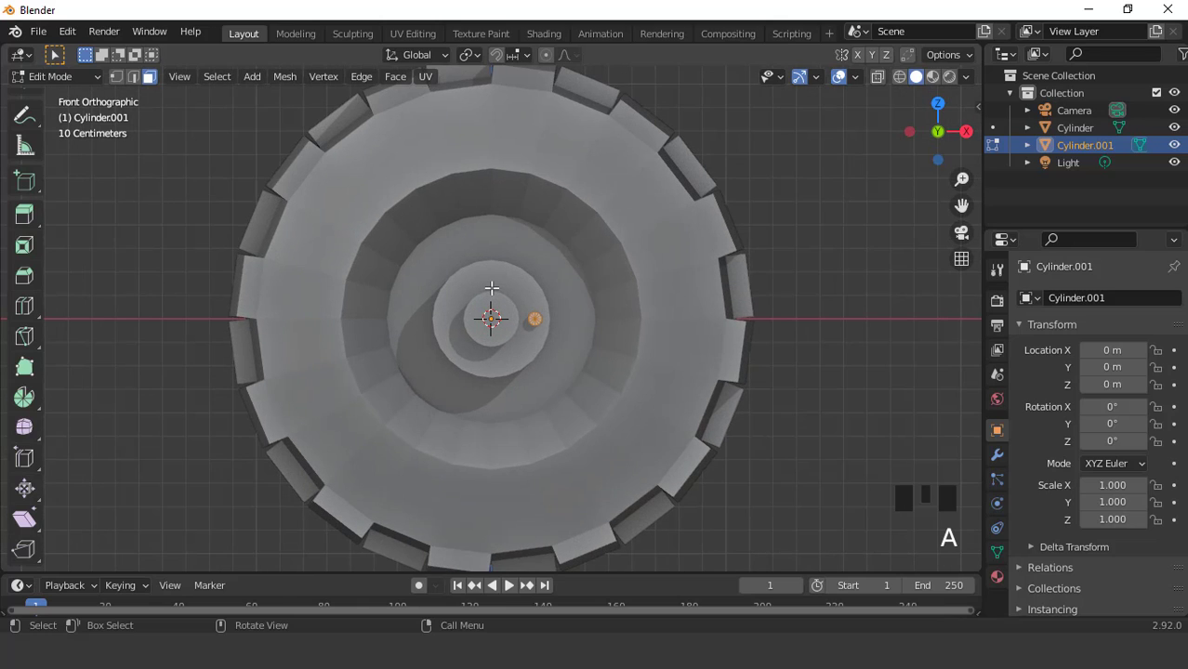
click(25, 398)
click(233, 54)
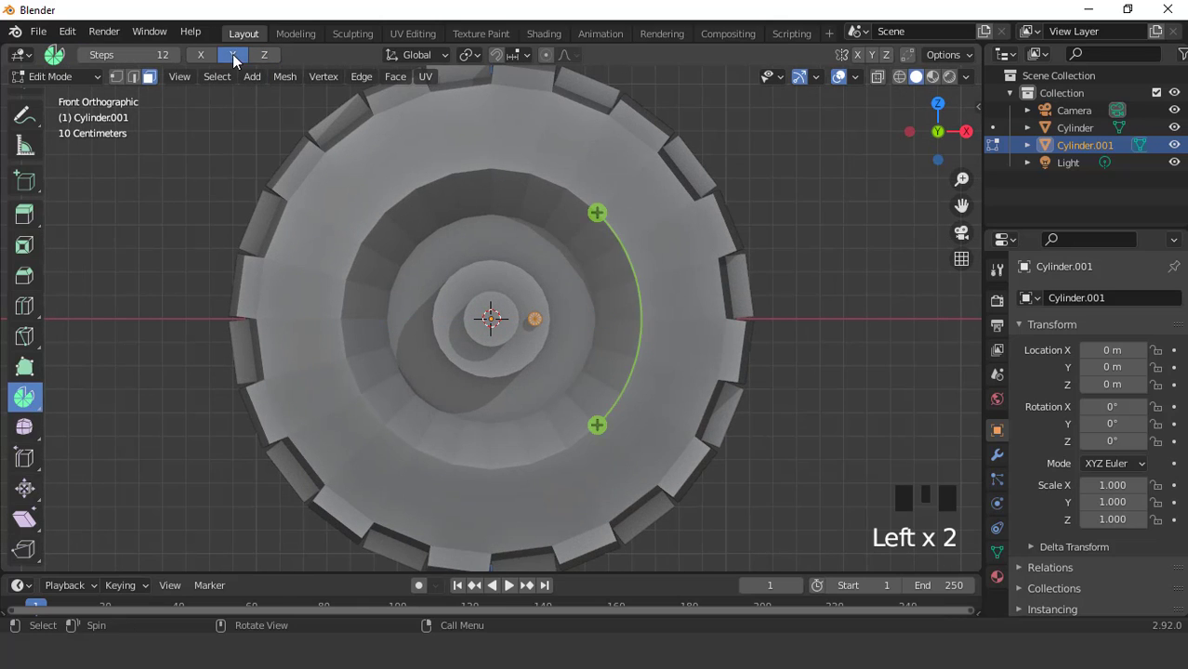
Spin the small cylinder around the hub with Use Duplicates enabled, 11 steps and a 330° angle.
scroll(519, 196, up, 1)
scroll(519, 196, up, 1)
drag(597, 210, 367, 302)
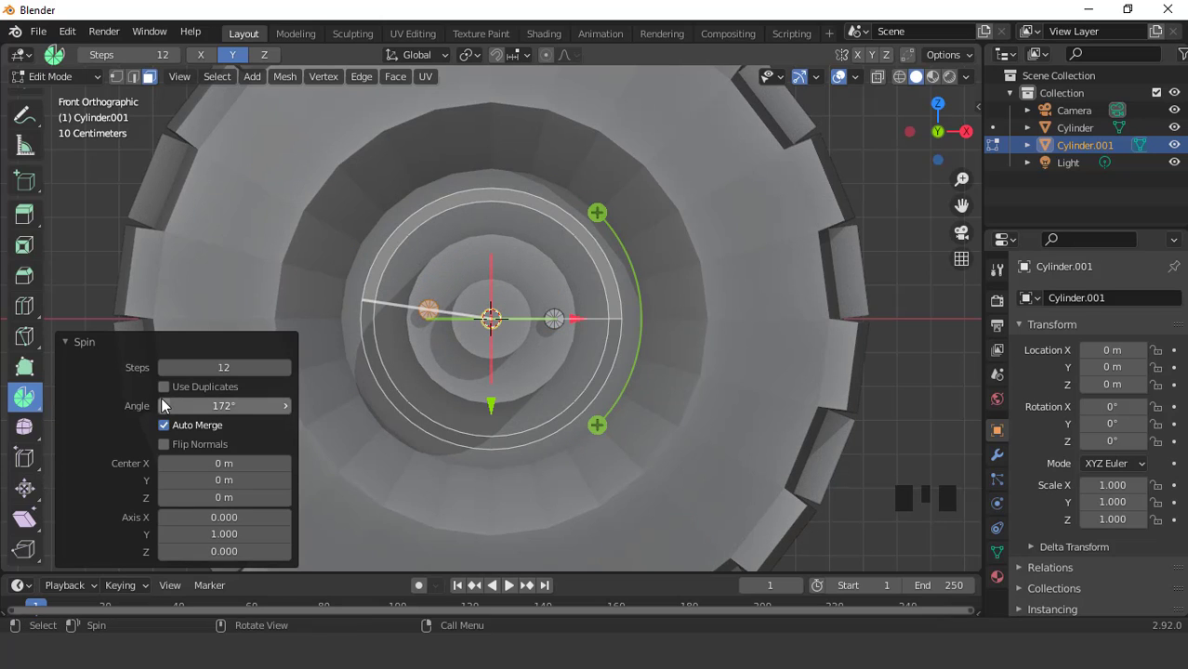
click(163, 388)
click(223, 403)
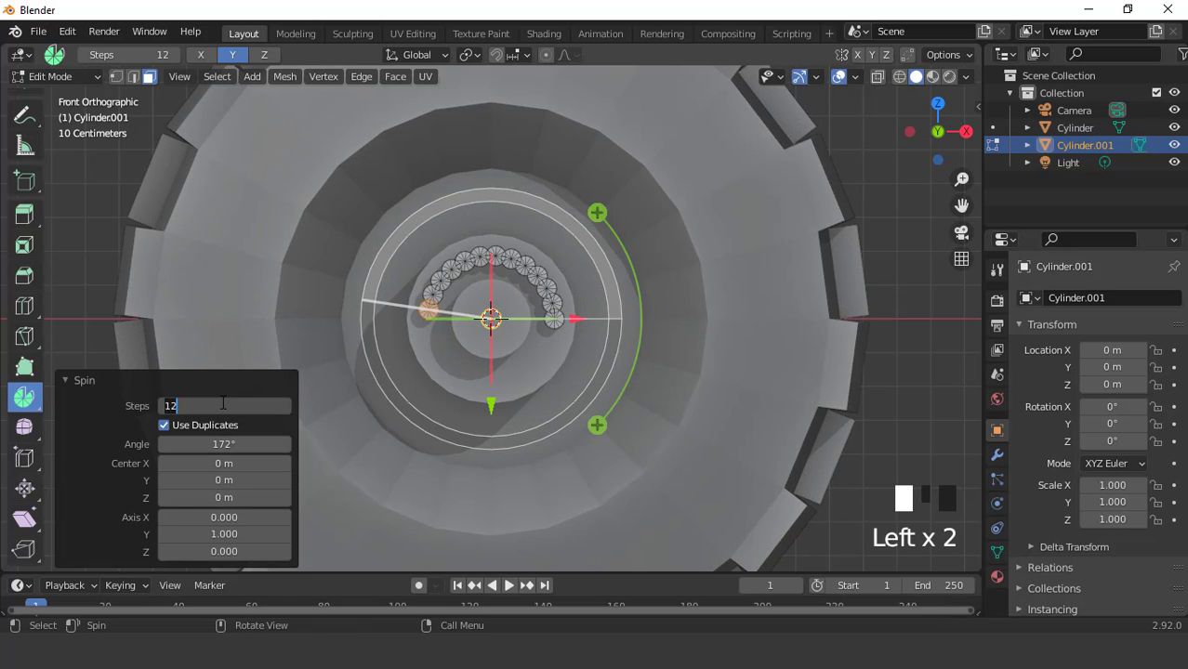
key(Return)
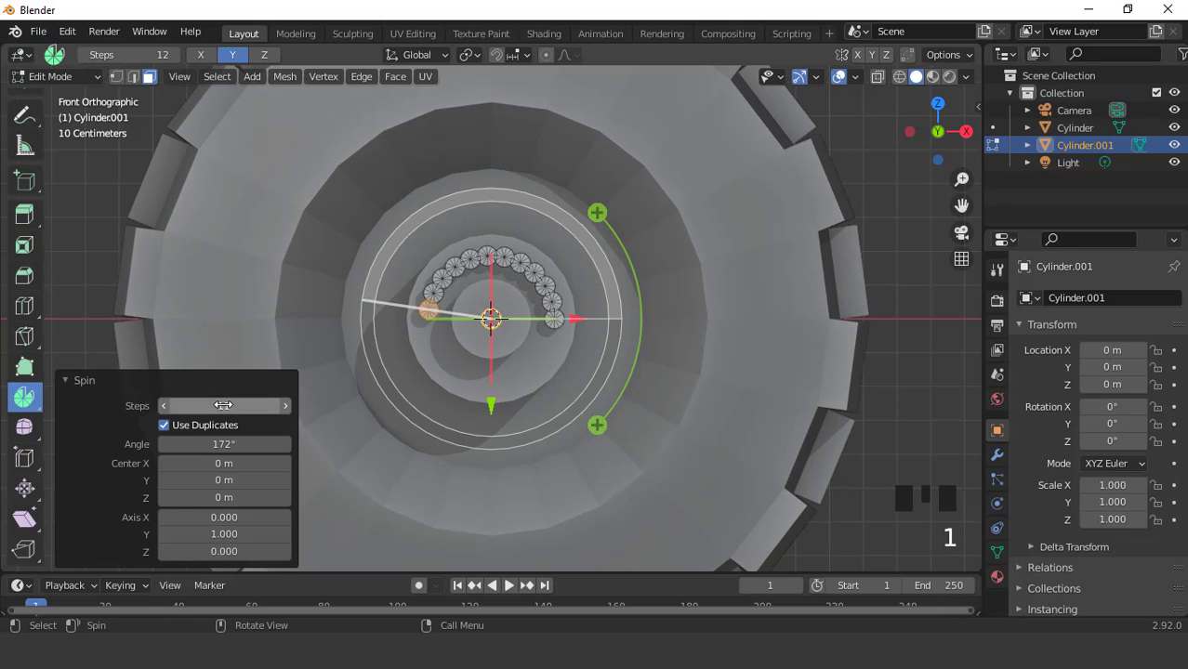
click(224, 444)
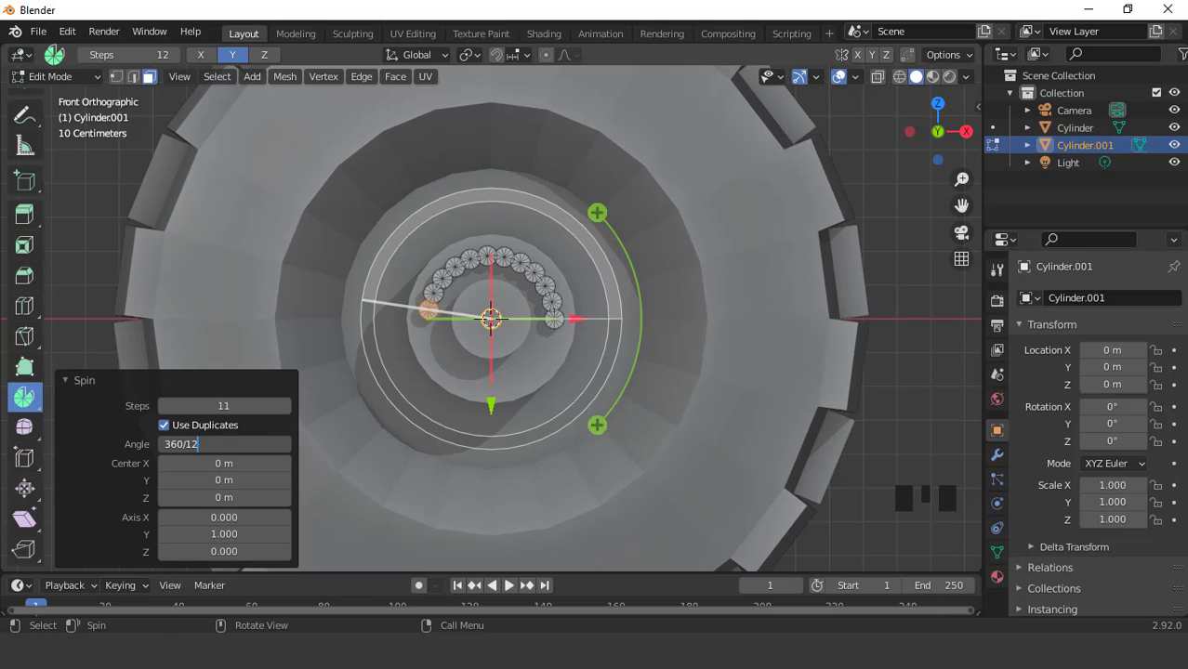
key(Return)
click(228, 444)
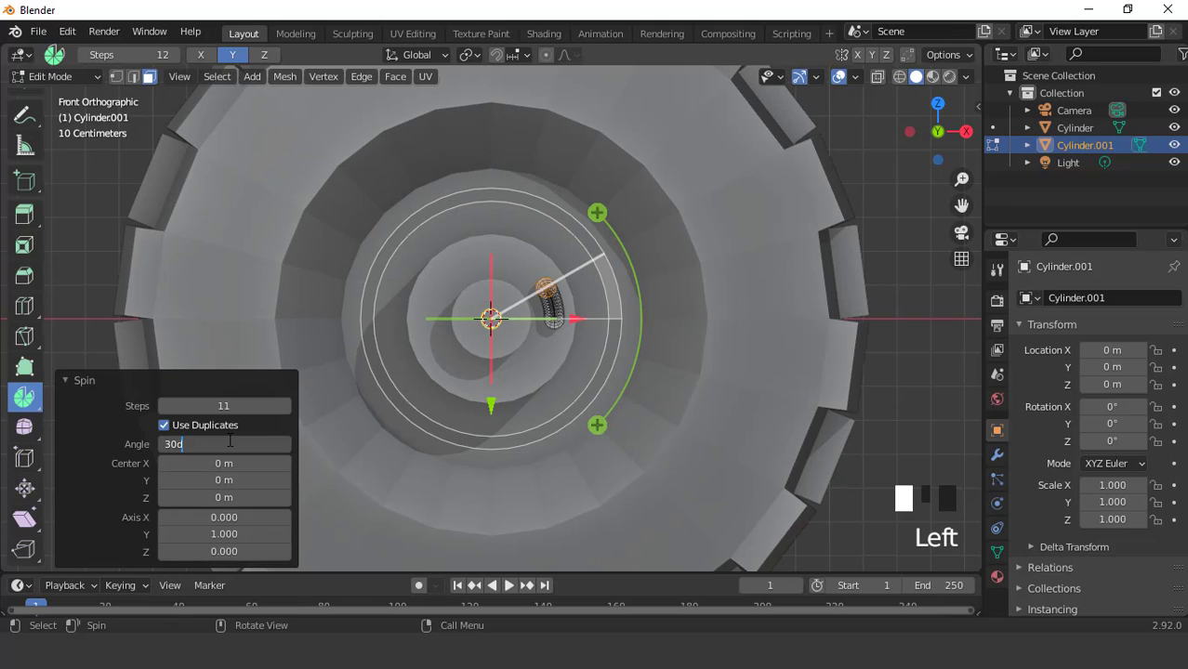
key(Return)
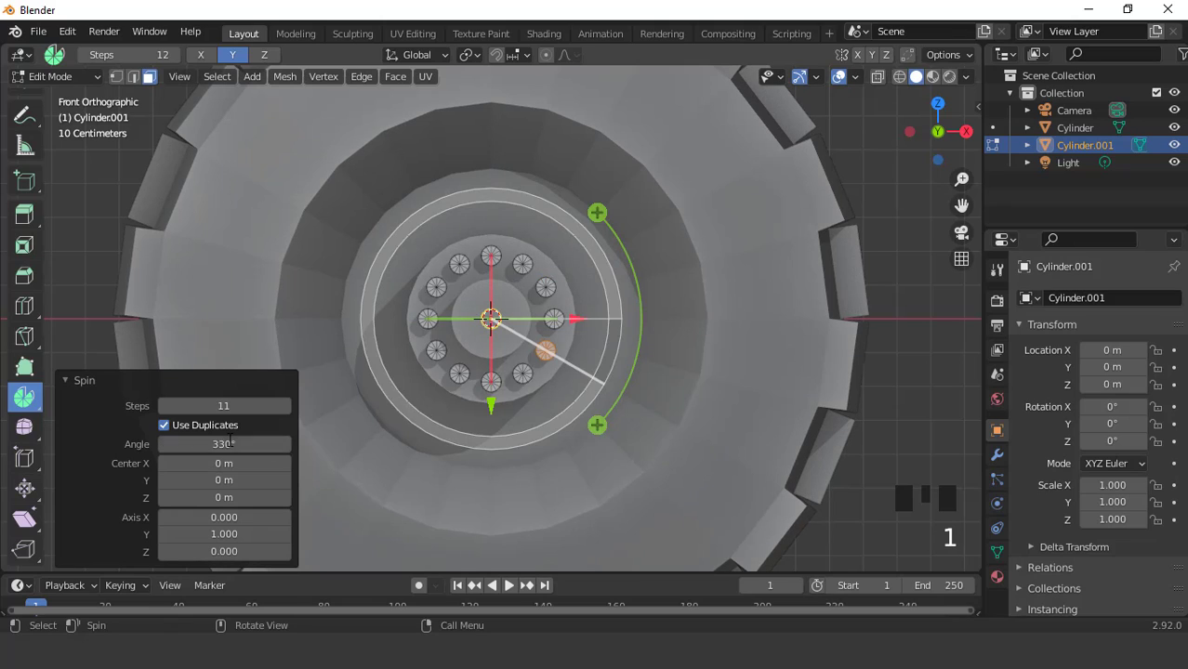
Switch back to the Select Box tool and return to Object Mode.
scroll(39, 158, up, 8)
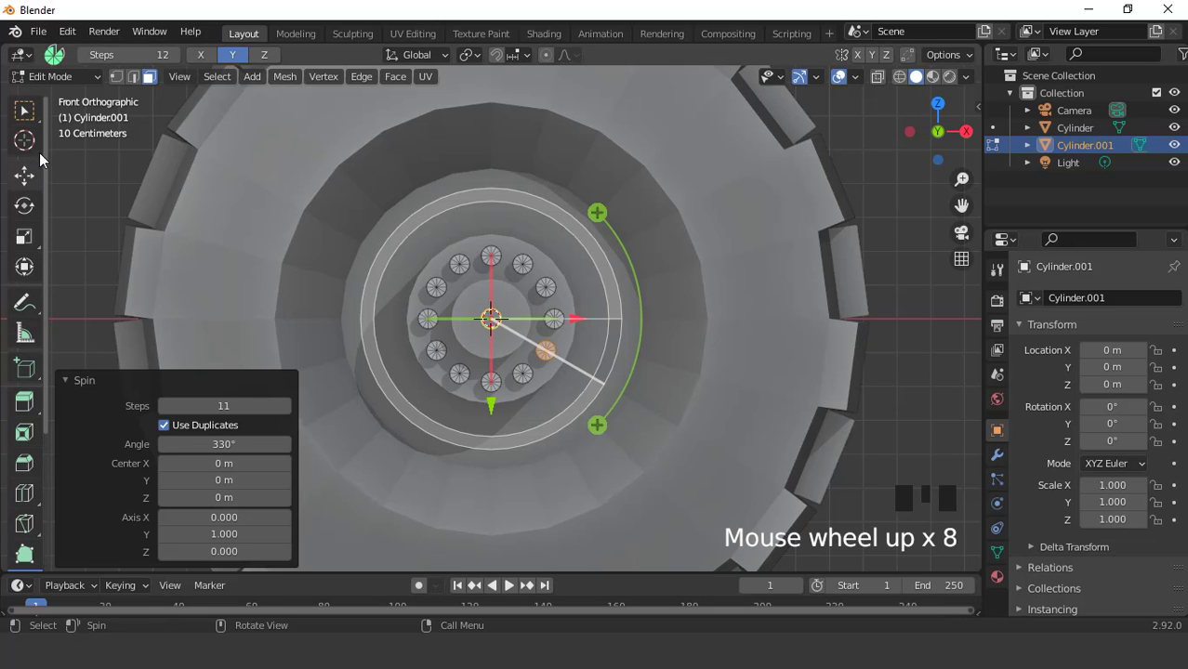
click(24, 110)
scroll(485, 220, down, 4)
middle_drag(485, 220, 546, 265)
scroll(549, 267, up, 2)
key(Tab)
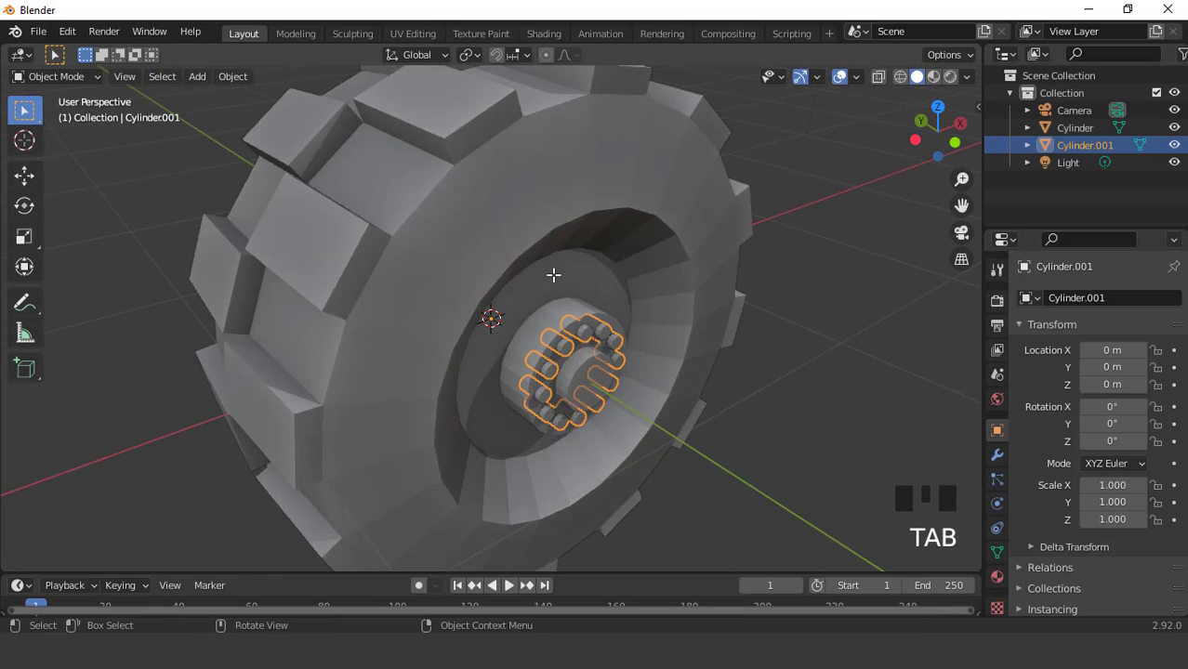
Hide the viewport overlays to show the wheel and its ring of bolts without the grid and outlines.
scroll(576, 289, down, 2)
middle_drag(615, 316, 811, 92)
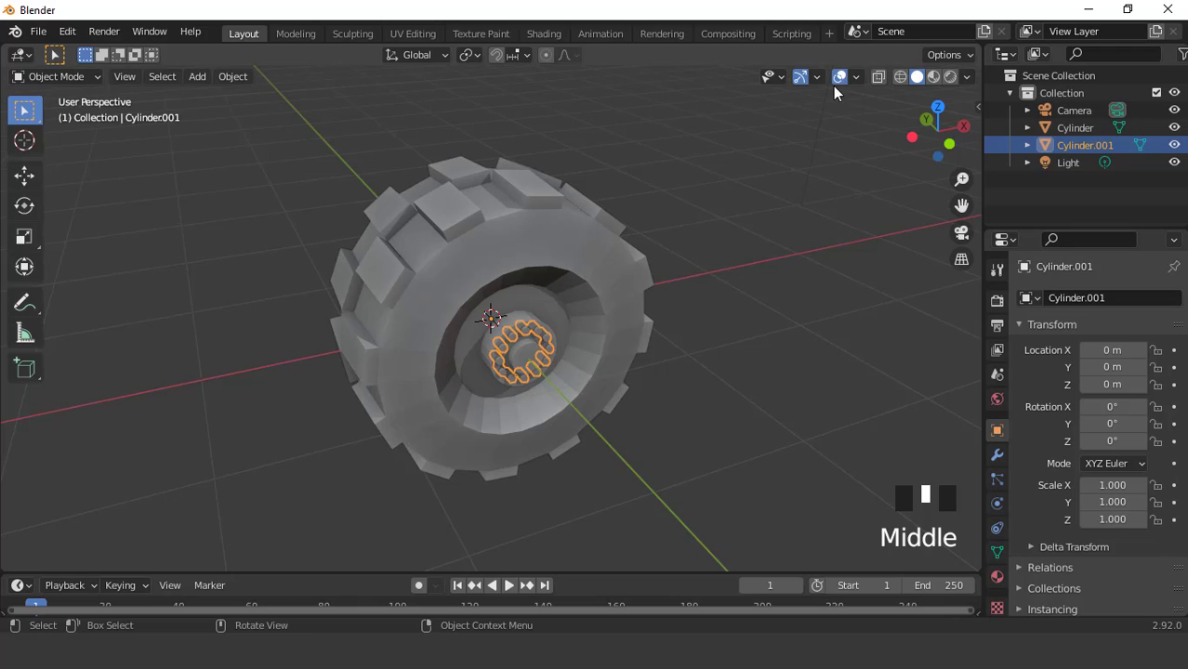
click(836, 82)
scroll(655, 296, up, 3)
middle_drag(655, 295, 683, 251)
Apply Shade Smooth to the ring of small cylinders and enable Auto Smooth in their normals settings.
right_click(676, 246)
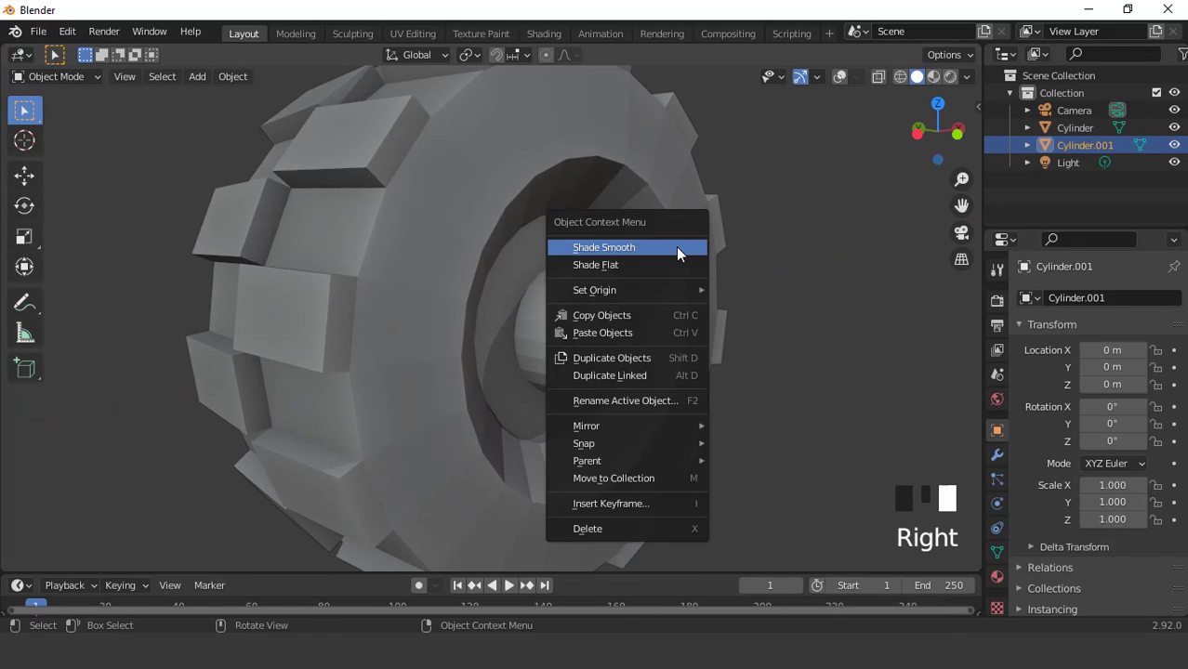
click(675, 246)
click(997, 552)
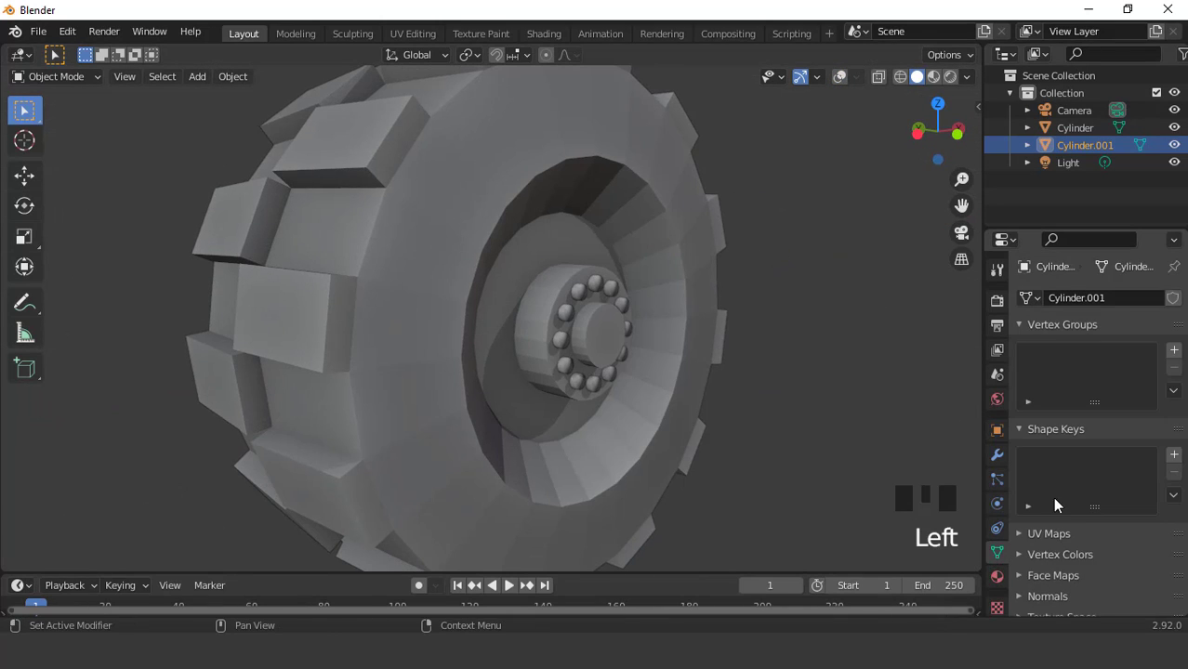
scroll(1054, 504, down, 4)
click(1022, 523)
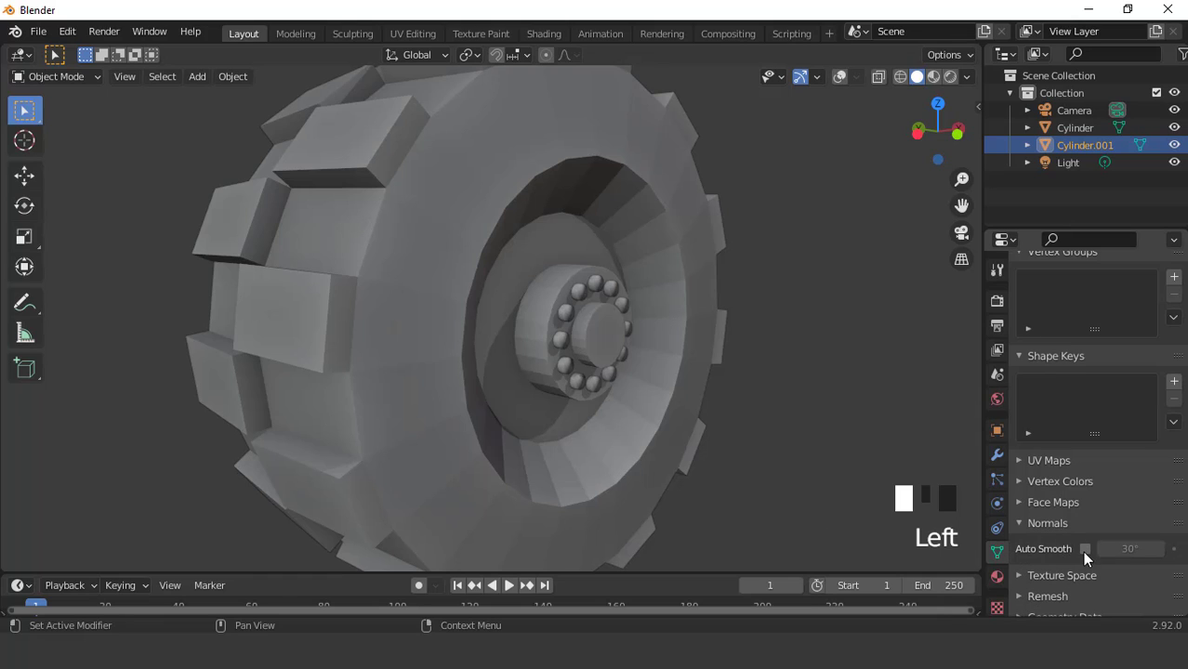
click(1083, 549)
Apply Shade Smooth to the main wheel and enable Auto Smooth at 30° in its normals settings.
click(509, 156)
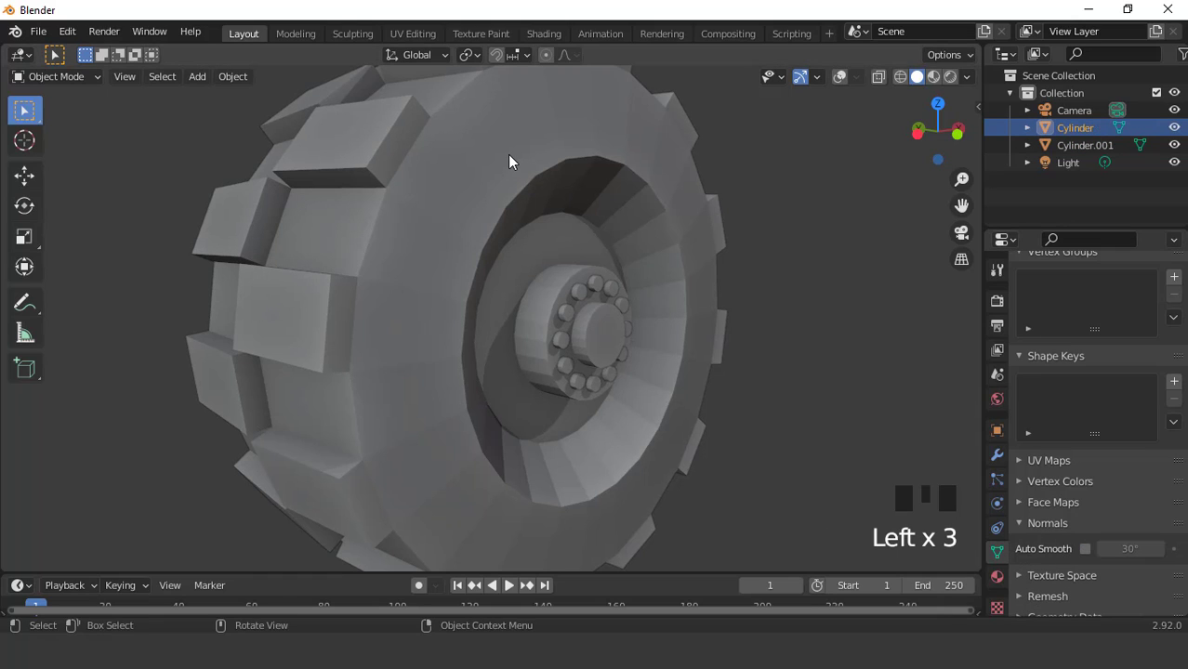
right_click(509, 159)
click(1084, 549)
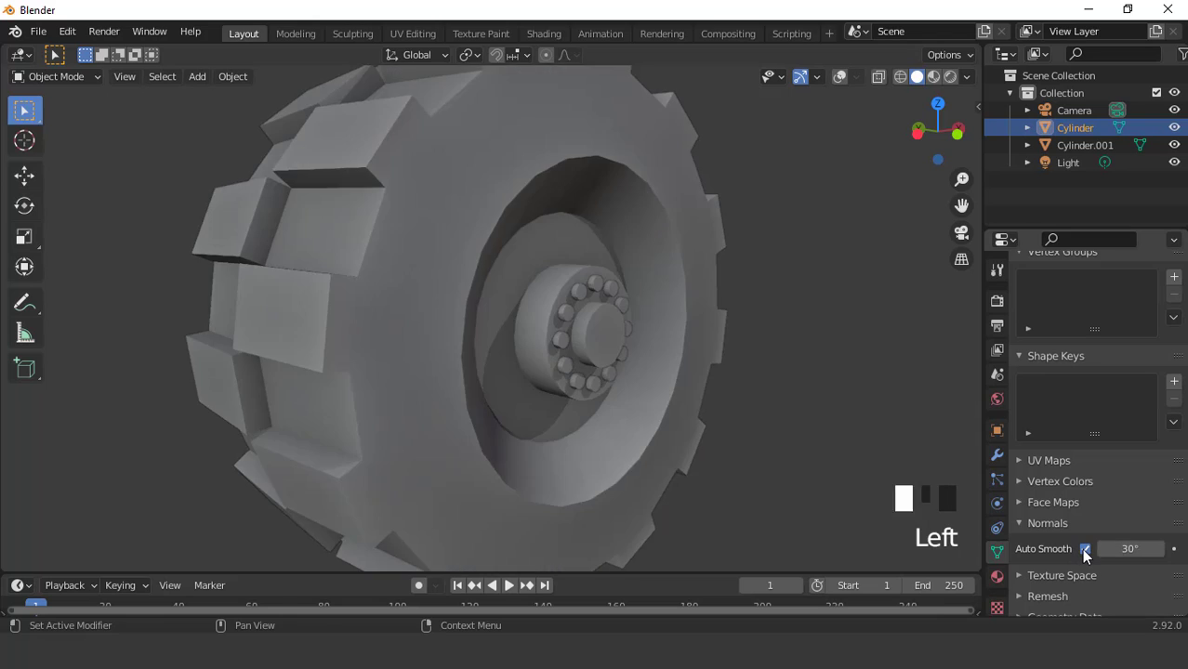
scroll(660, 324, down, 3)
middle_drag(660, 324, 663, 363)
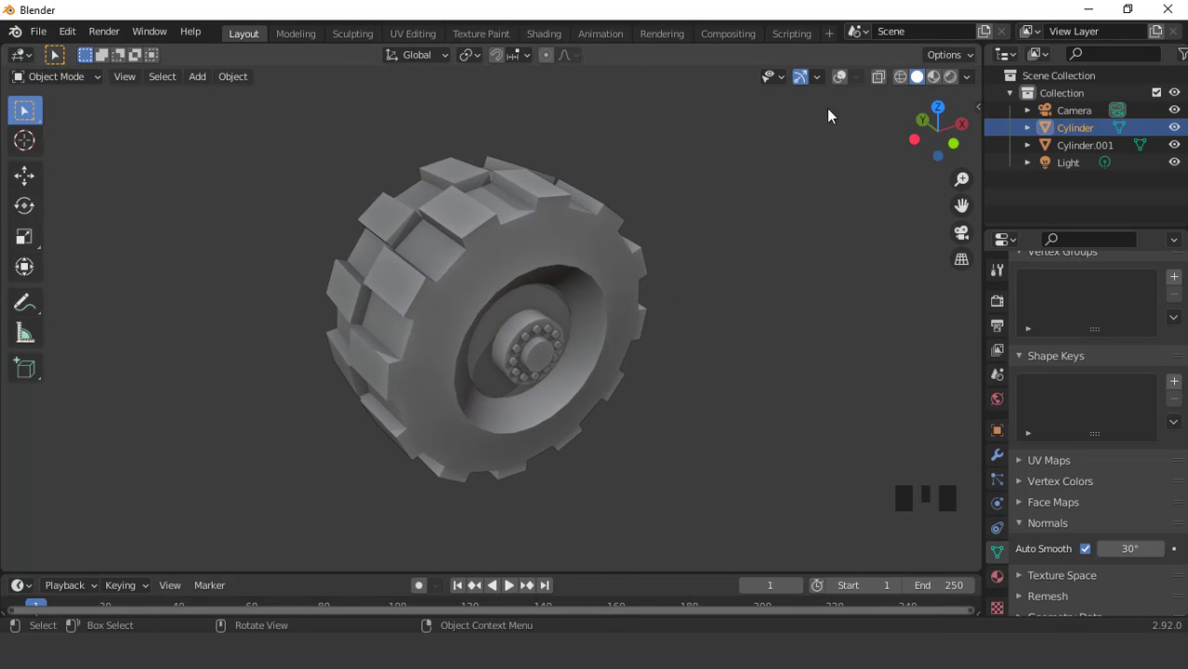
Show the viewport overlays again and switch to Rendered shading, lit by the studio environment instead of the scene world.
click(838, 76)
middle_drag(600, 252, 623, 244)
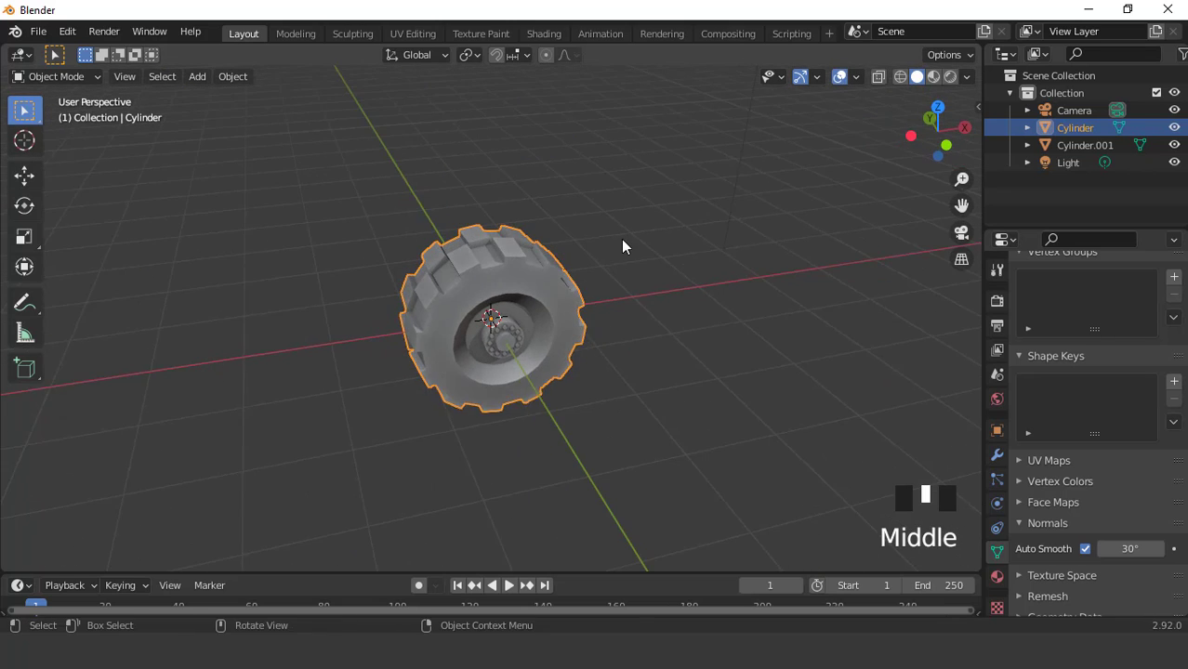
scroll(624, 243, up, 2)
click(949, 76)
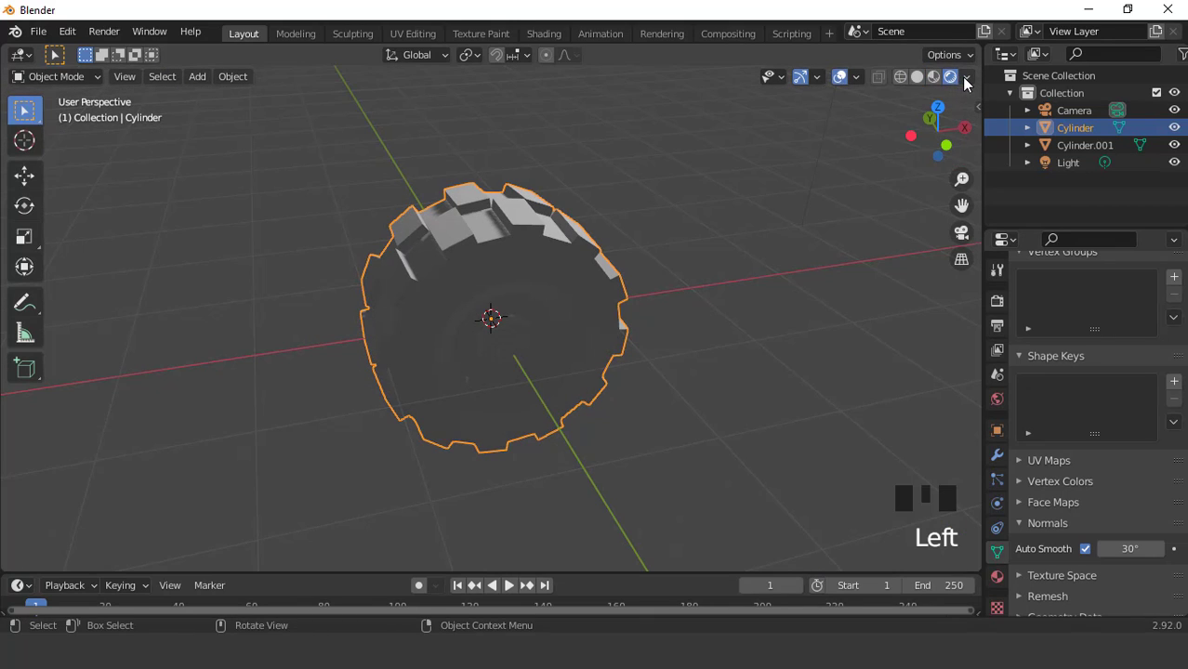
click(966, 77)
click(868, 182)
scroll(528, 281, up, 3)
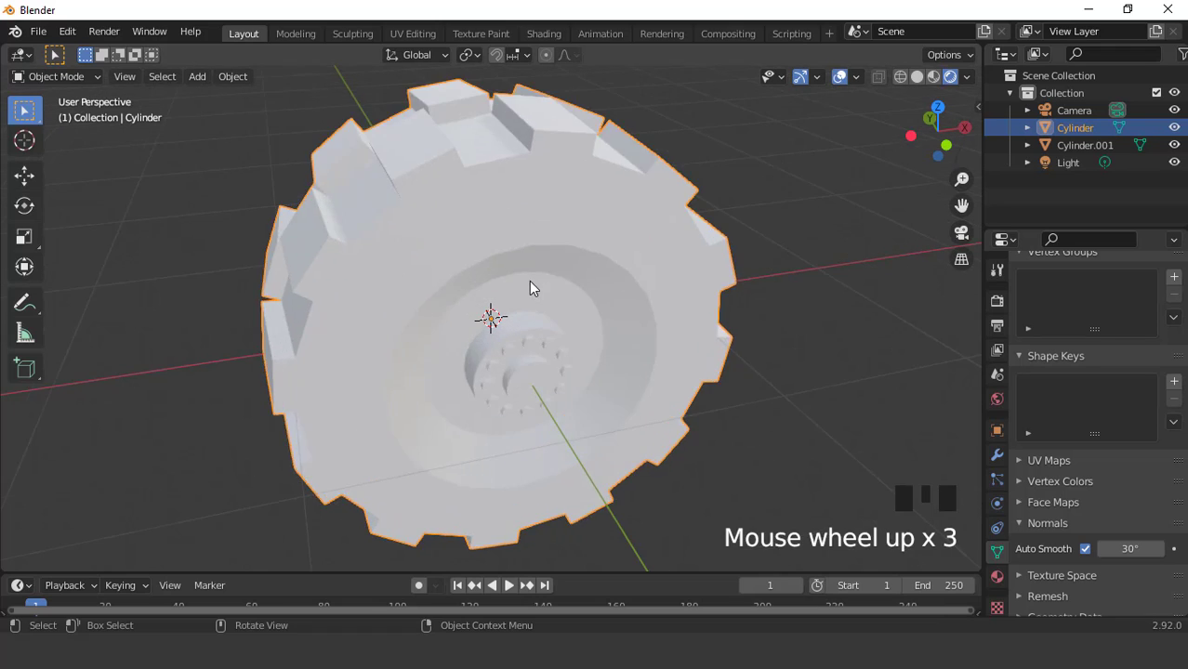
scroll(529, 281, down, 3)
middle_drag(528, 280, 456, 219)
Create a new material for the wheel and darken its base color to pure black.
click(996, 576)
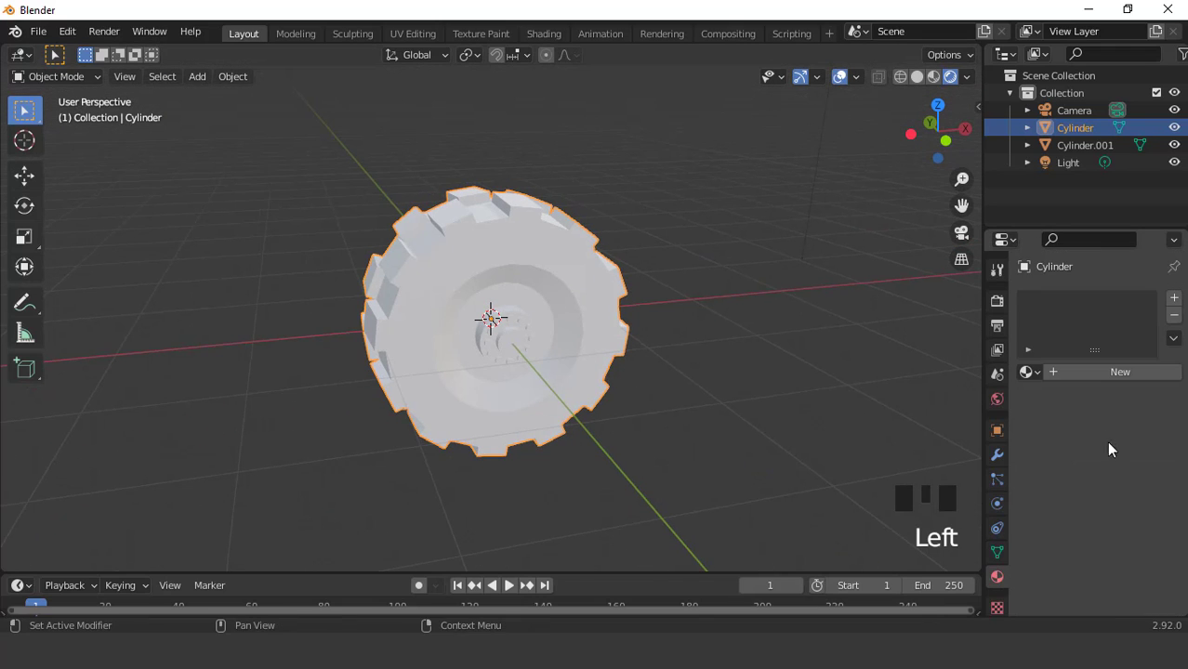
click(1092, 374)
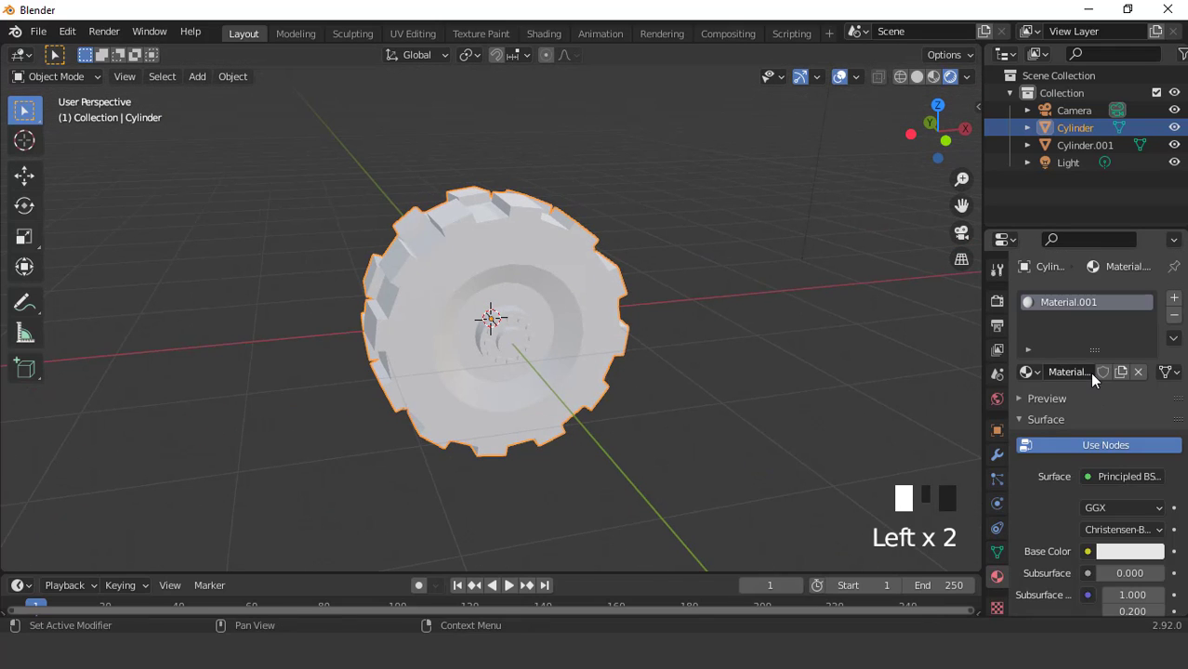
click(1133, 552)
drag(1150, 347, 1149, 427)
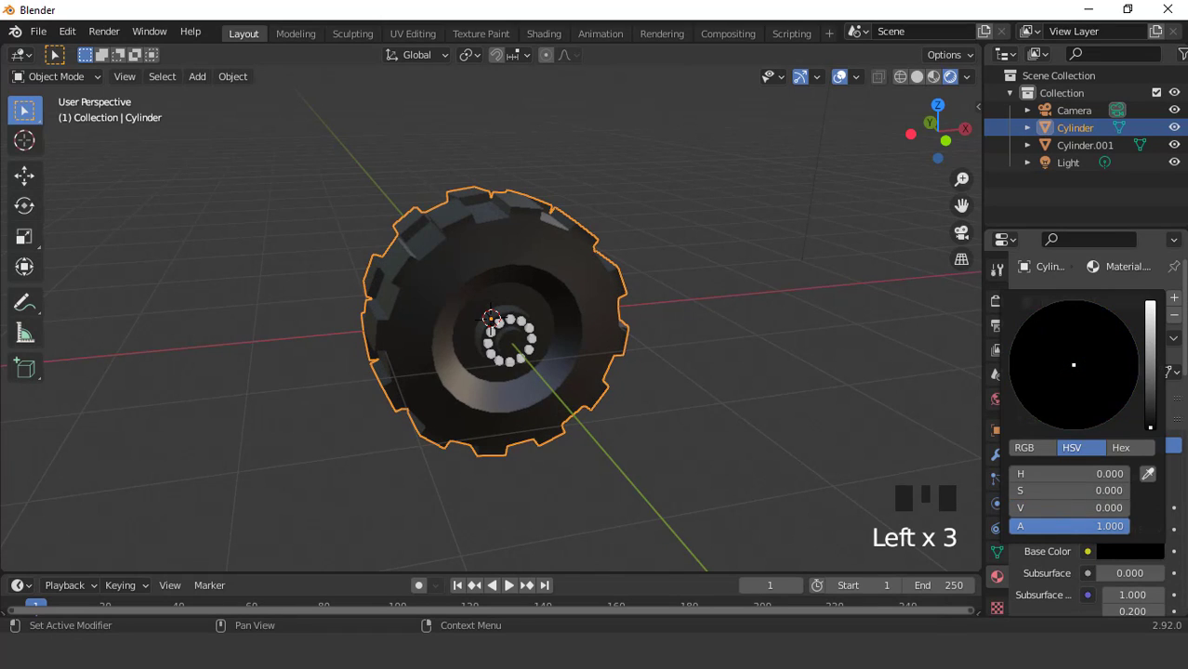
Enable Ambient Occlusion and Screen Space Reflections with Refraction in the Eevee render settings, and set Max Roughness to 0.258.
click(997, 300)
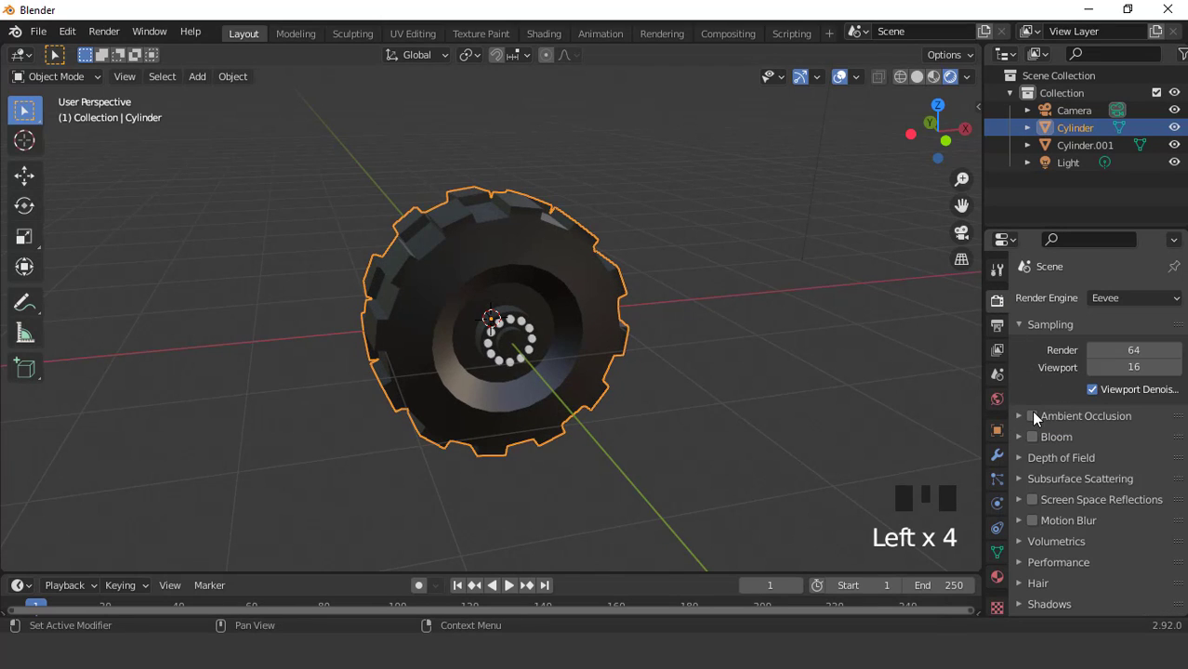
click(1032, 500)
click(1026, 506)
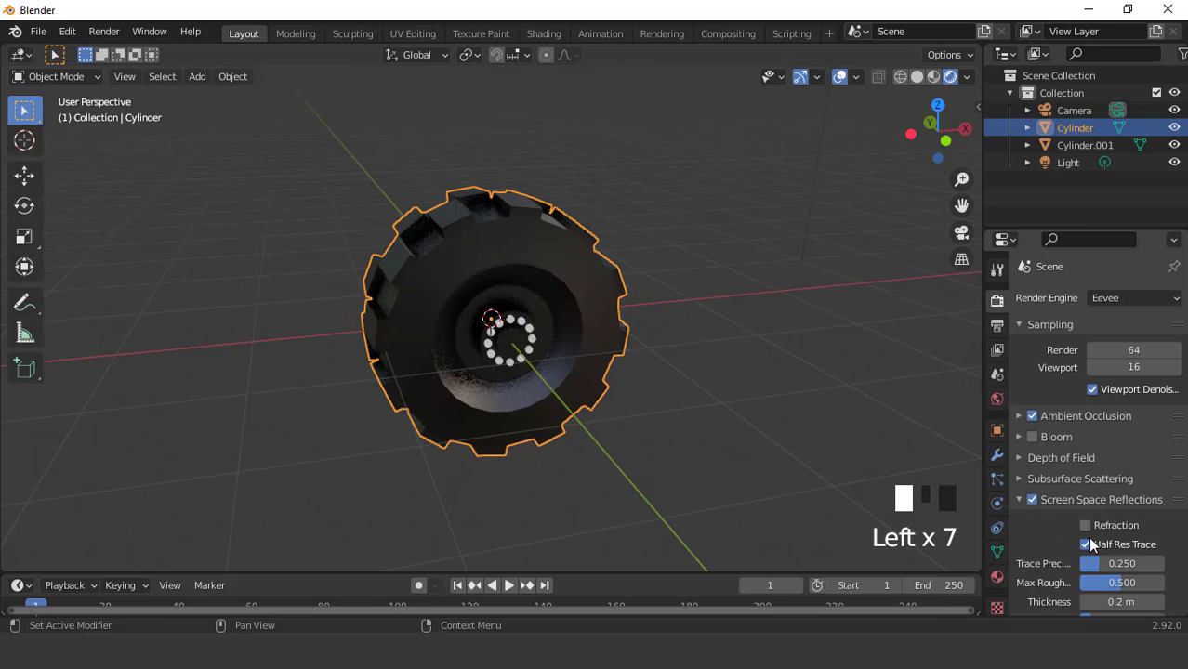
click(1086, 526)
drag(1121, 583, 1102, 582)
scroll(663, 364, up, 1)
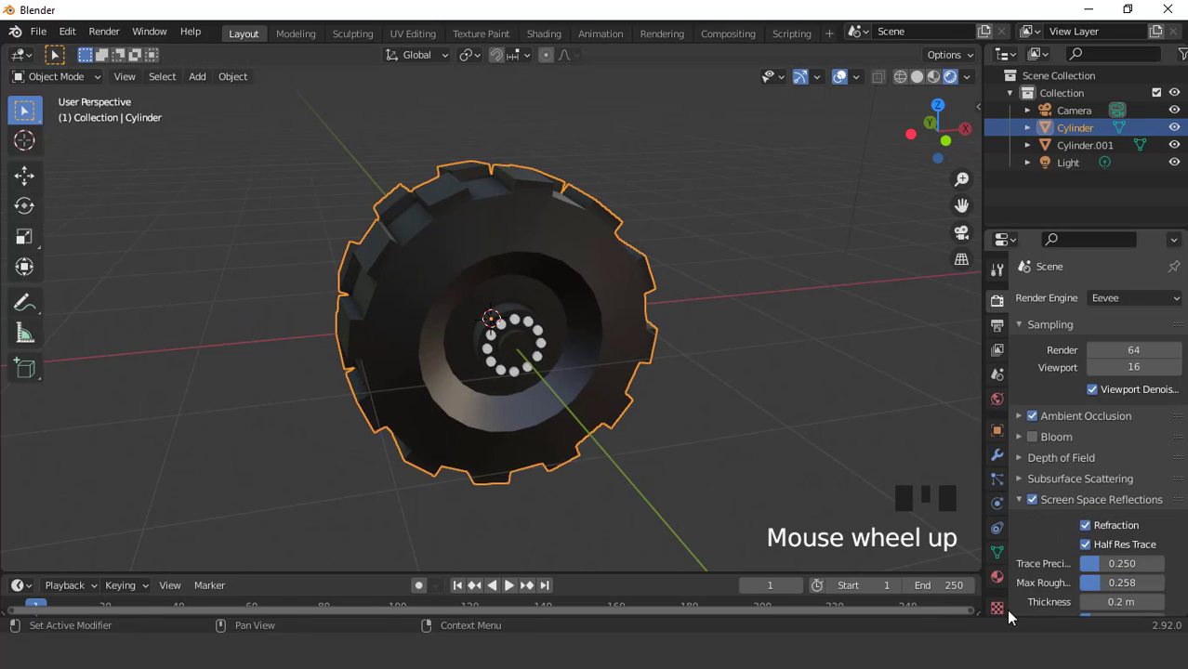
Add a second material slot to the wheel with a new material and give it an orange-yellow base color.
click(997, 577)
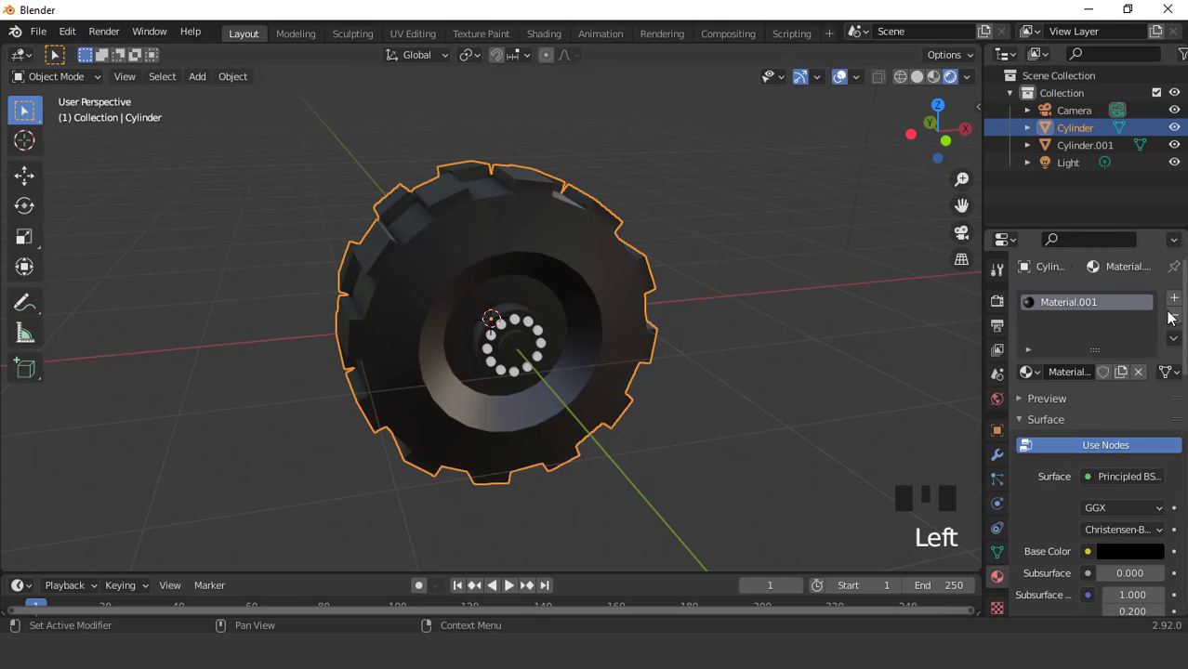
click(1173, 298)
click(1102, 407)
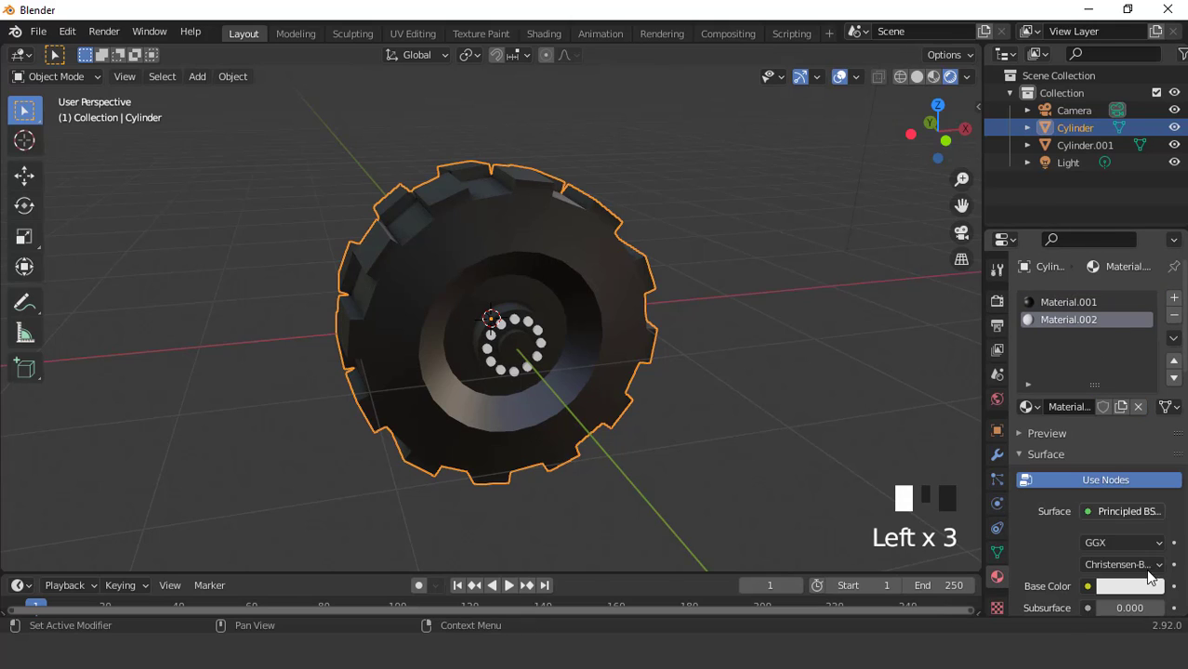
click(1132, 586)
click(1037, 441)
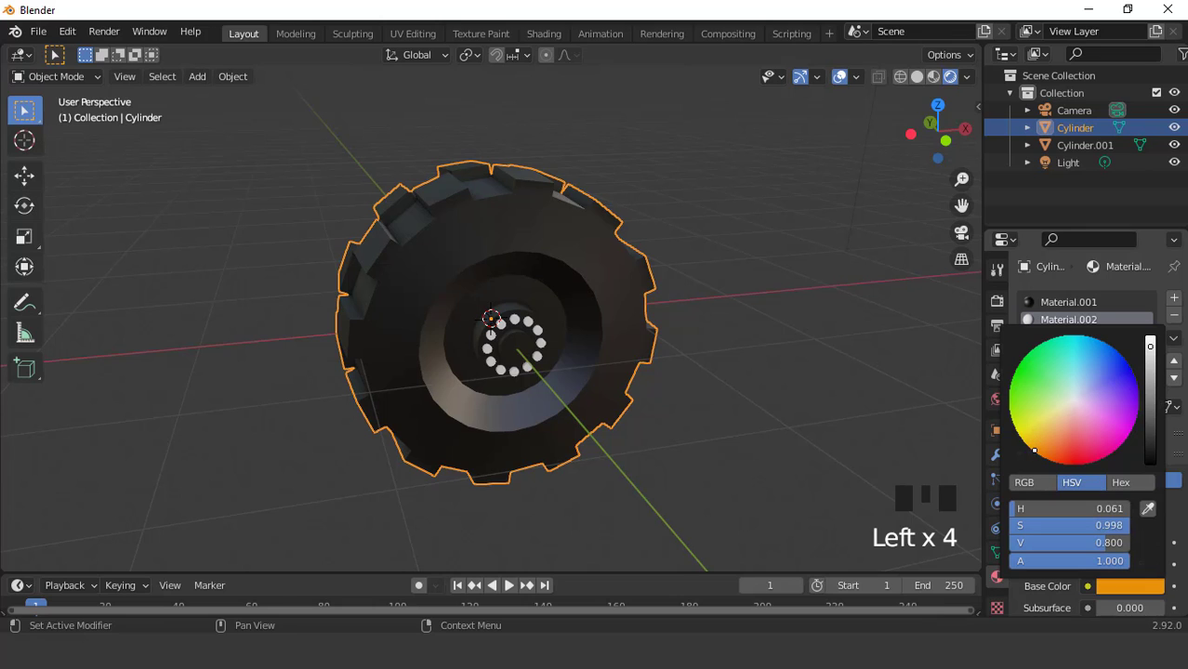
In Edit Mode, grow the face selection from the hub cap out to the rim's edge and assign the orange-yellow material.
scroll(527, 324, up, 2)
key(Tab)
middle_drag(534, 334, 533, 333)
scroll(534, 333, up, 1)
scroll(534, 333, up, 1)
click(560, 379)
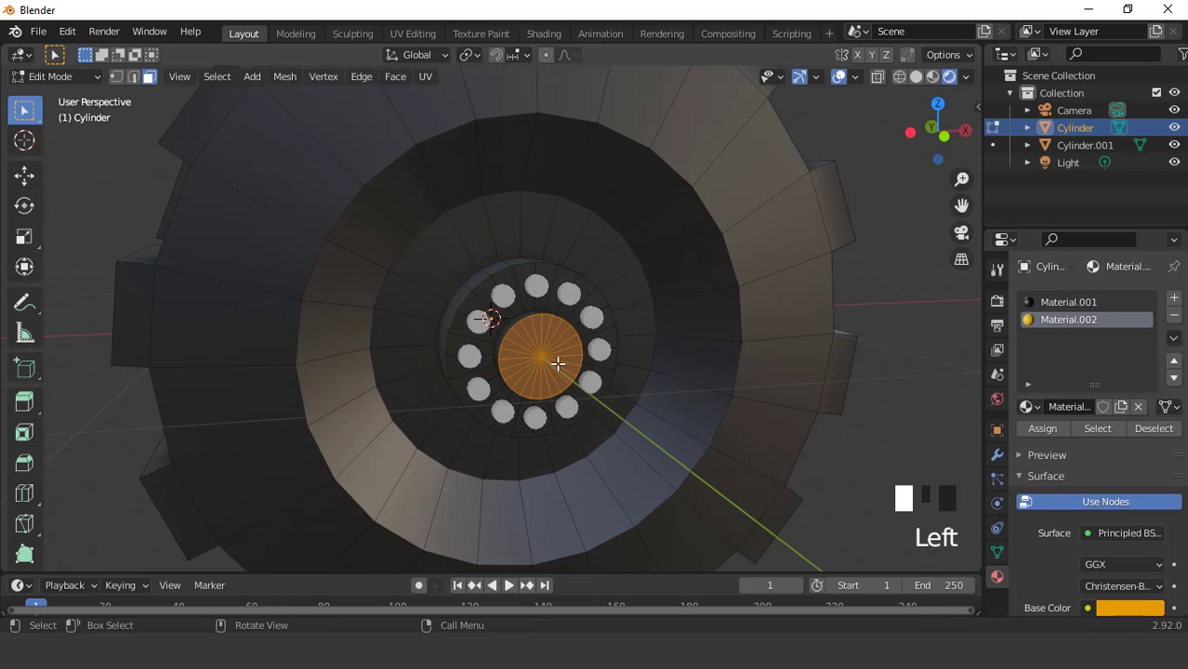
key(ctrl+KP_Add)
key(ctrl+KP_Add)
key(ctrl+KP_Add)
key(ctrl+KP_Add)
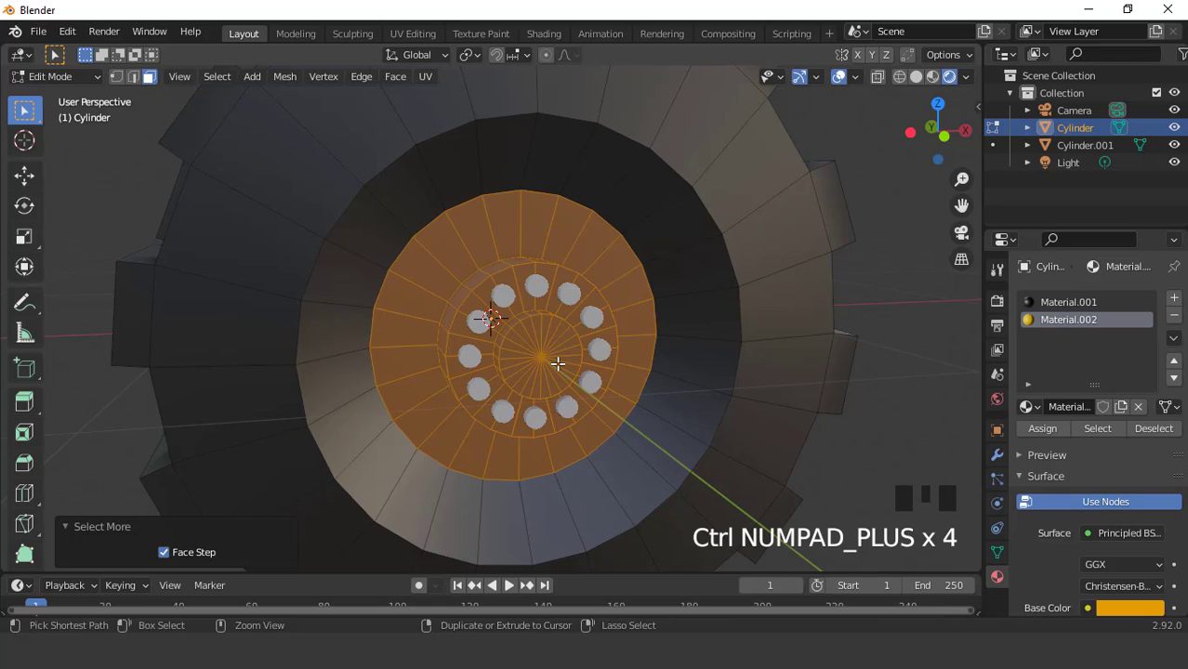
key(ctrl+KP_Add)
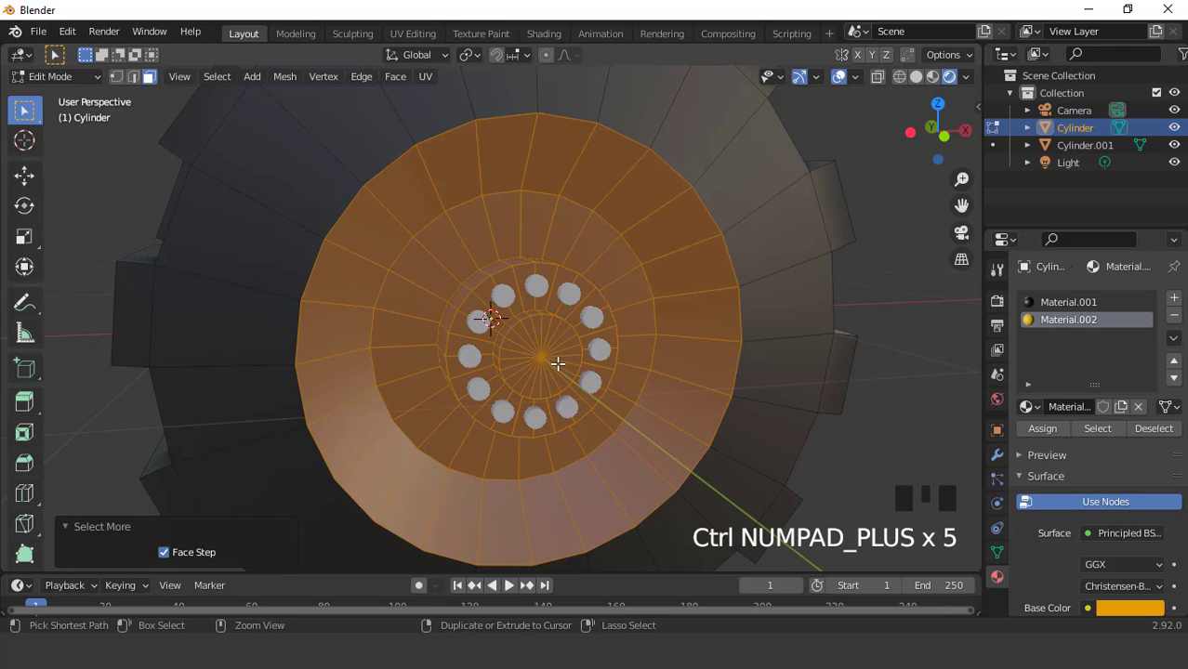
click(1041, 428)
Select the recessed center faces and sloped rim on the wheel's back side and assign the orange-yellow material to them.
scroll(708, 324, down, 4)
middle_drag(708, 323, 491, 316)
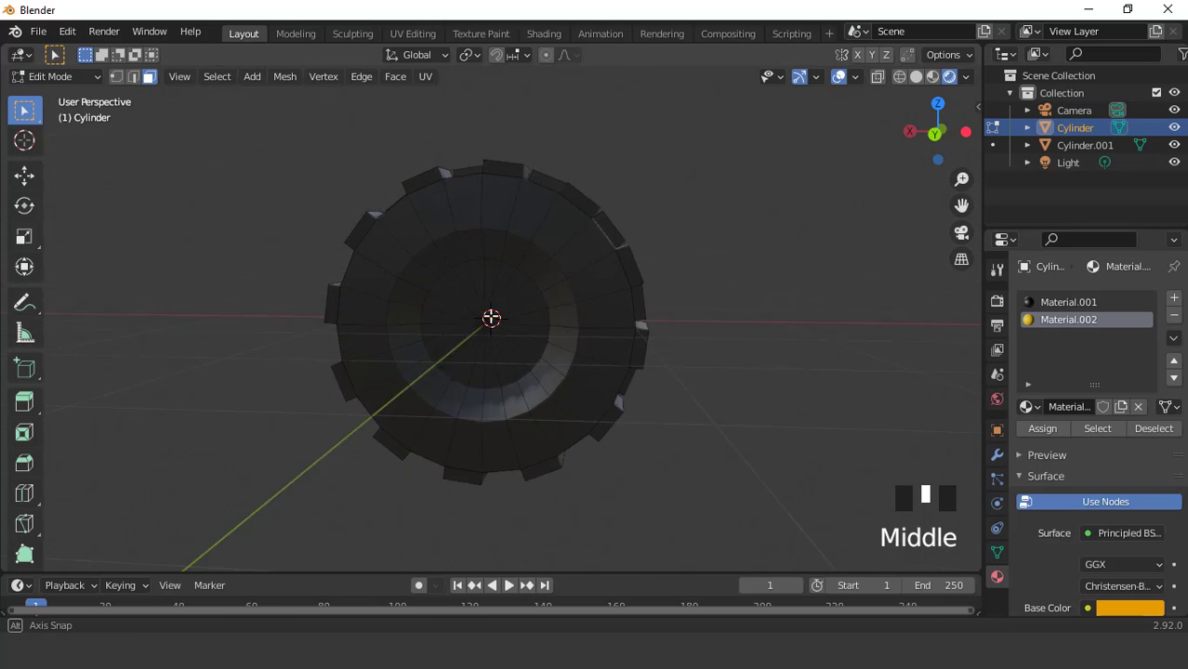
scroll(455, 306, up, 1)
drag(441, 294, 496, 340)
middle_drag(495, 340, 495, 342)
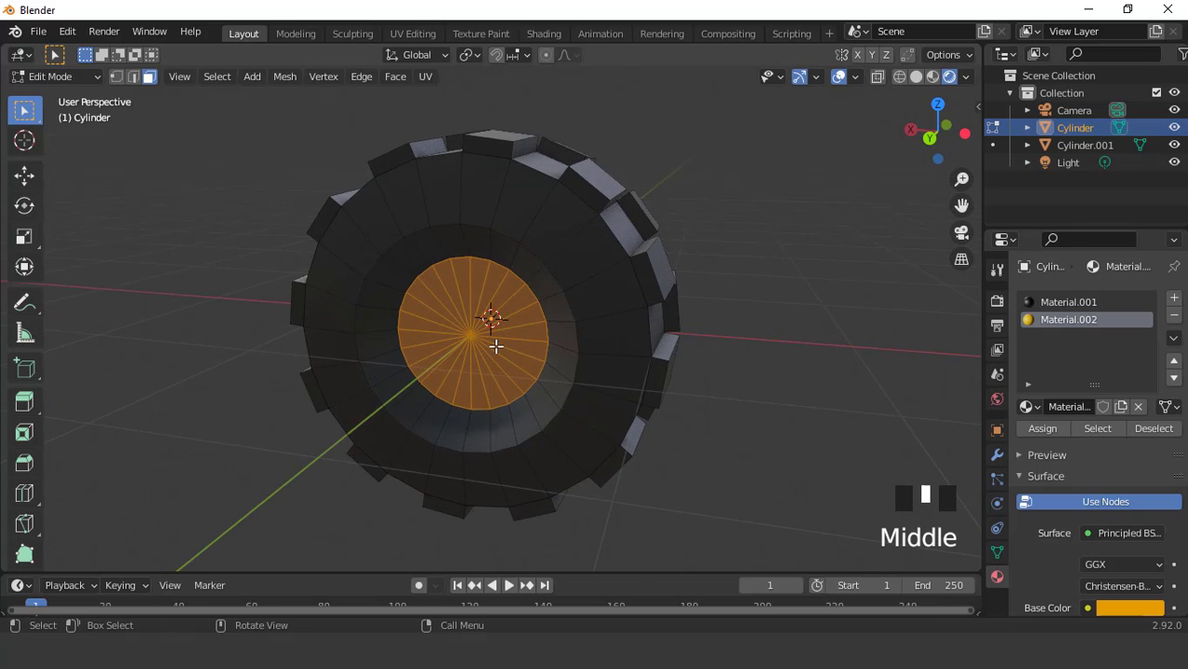
key(ctrl+KP_Add)
click(1042, 428)
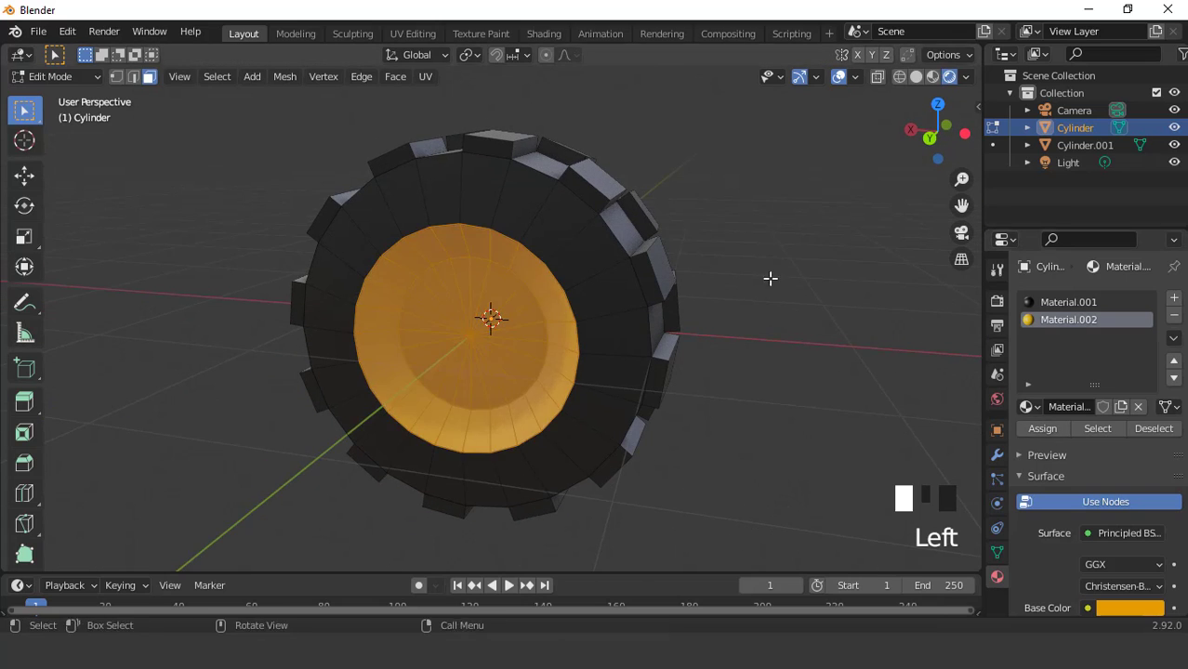
Return to Object Mode and hide the viewport overlays to inspect the colored rim up close.
middle_drag(768, 276, 452, 285)
key(Tab)
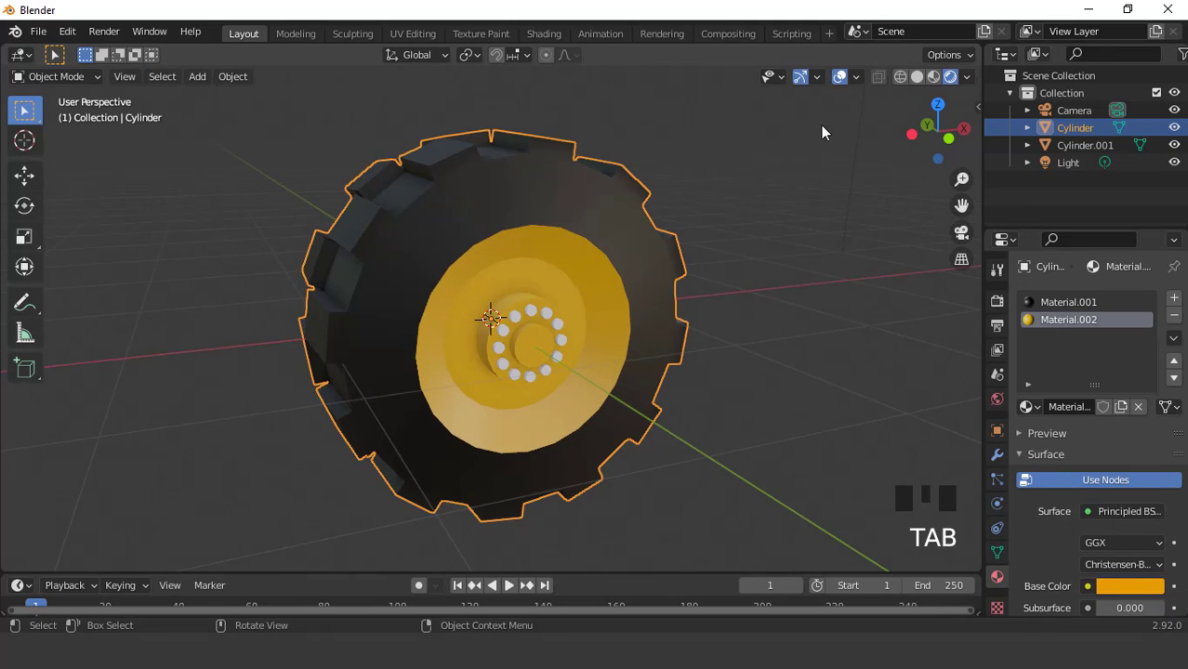
click(839, 76)
middle_drag(749, 256, 702, 295)
scroll(647, 278, up, 3)
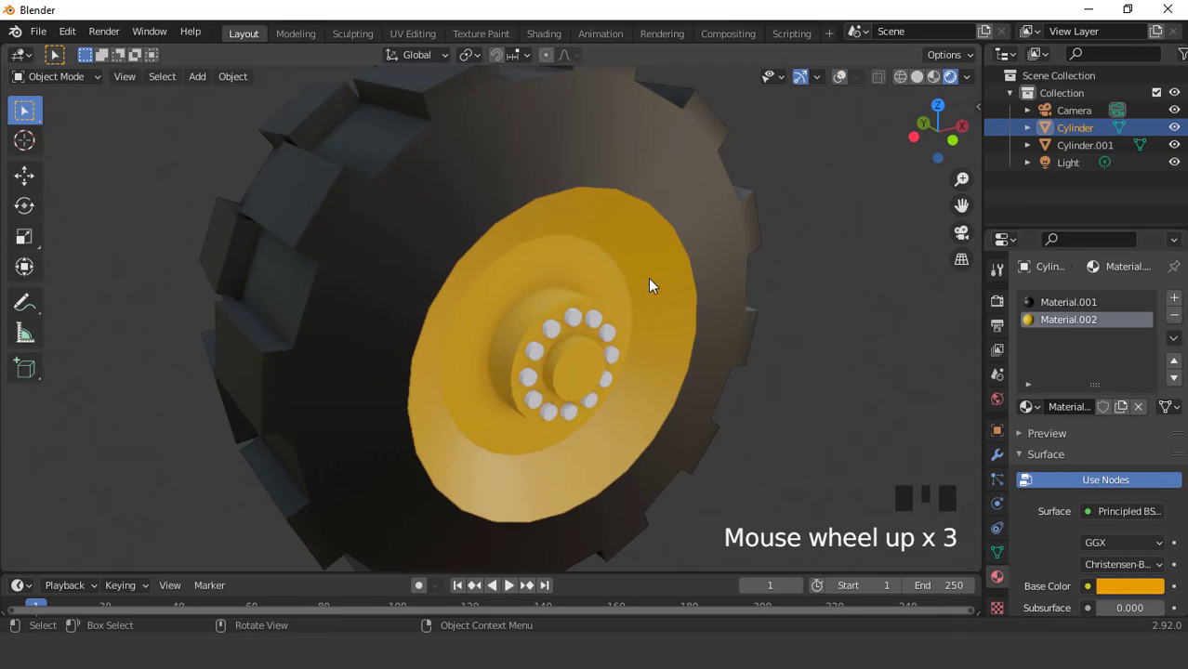
Show the overlays again, give the ring of small bolt cylinders a new material and set its Metallic value to 1.000.
click(840, 76)
click(595, 325)
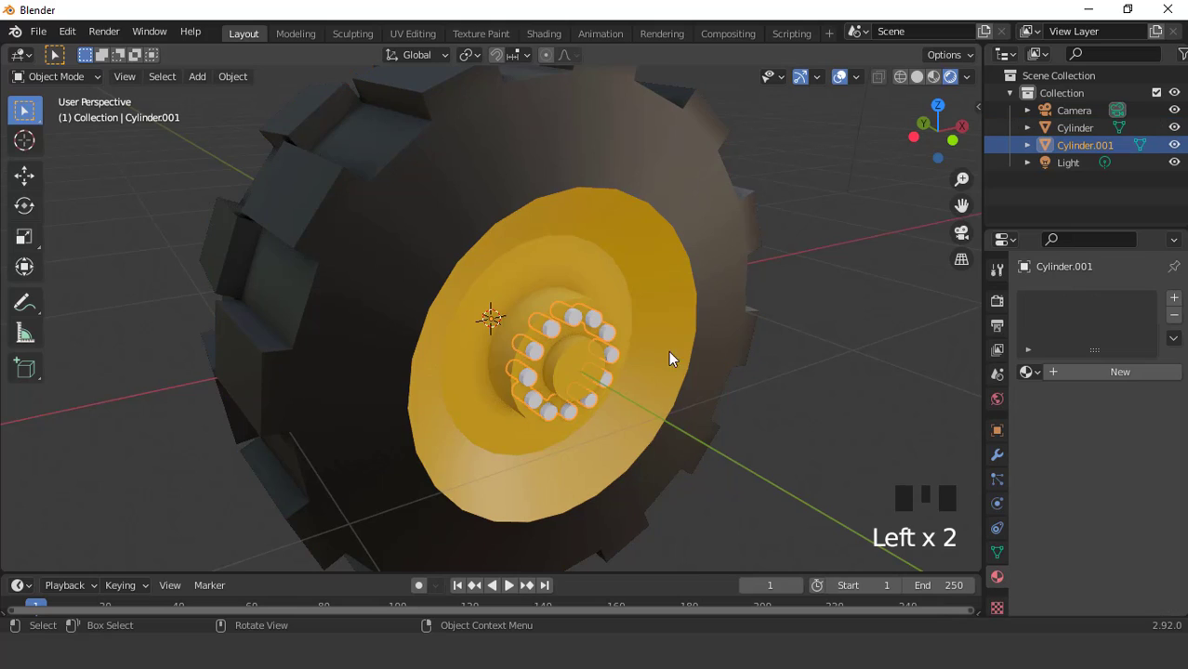
click(1103, 375)
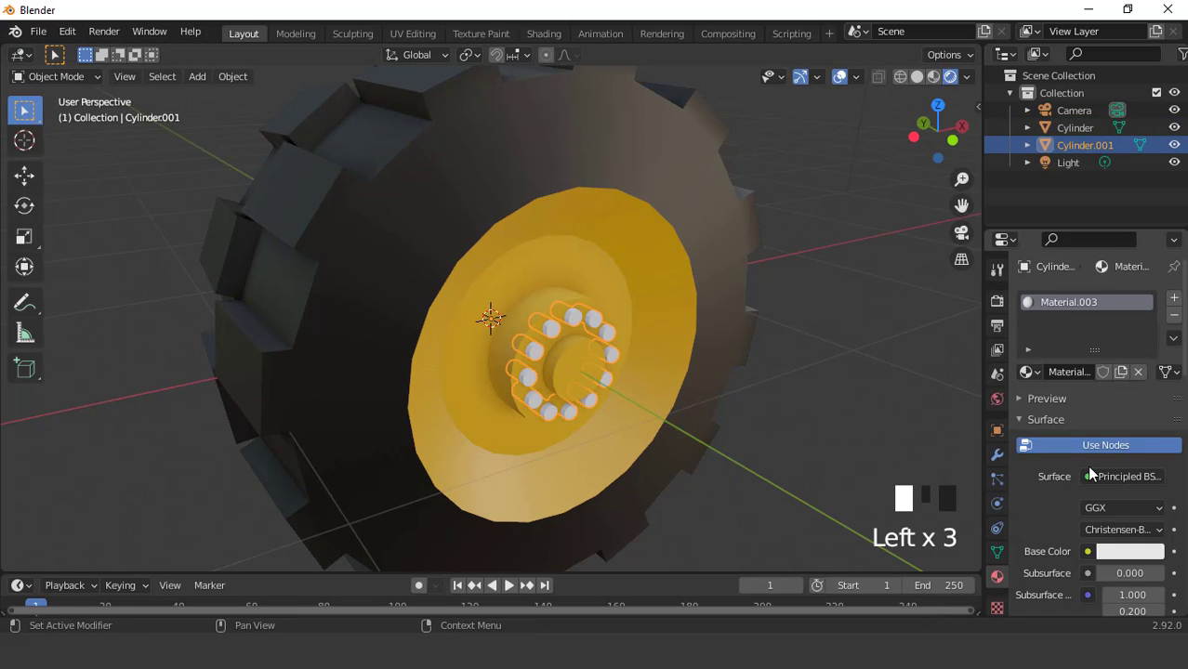
scroll(1094, 475, down, 5)
drag(1104, 499, 1161, 499)
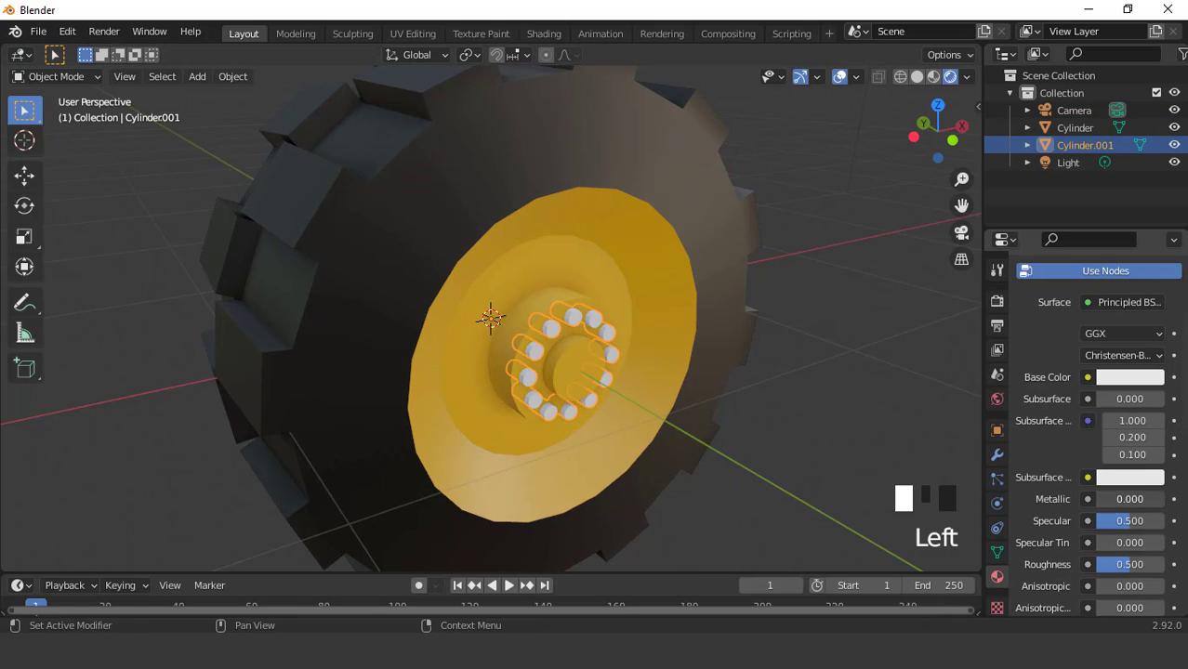
Hide the viewport overlays and view the whole wheel without the grid and outlines.
click(839, 76)
middle_drag(772, 190, 734, 216)
scroll(547, 256, down, 4)
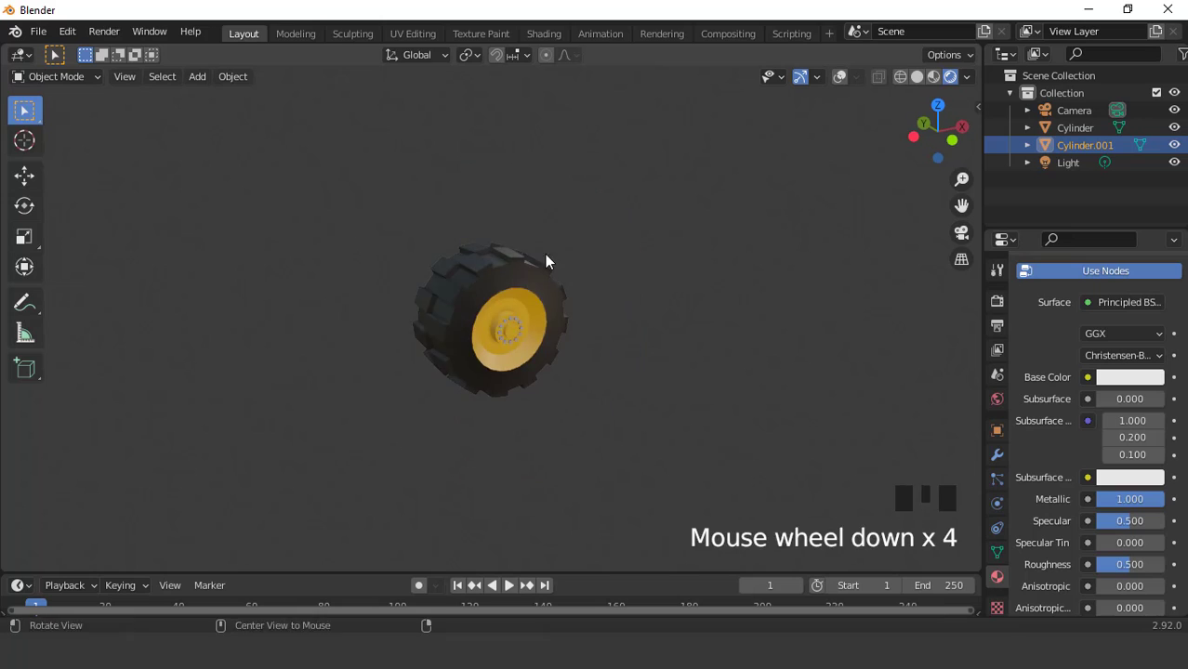
middle_drag(546, 256, 623, 265)
Enable the Transparent film option in the render settings.
click(996, 301)
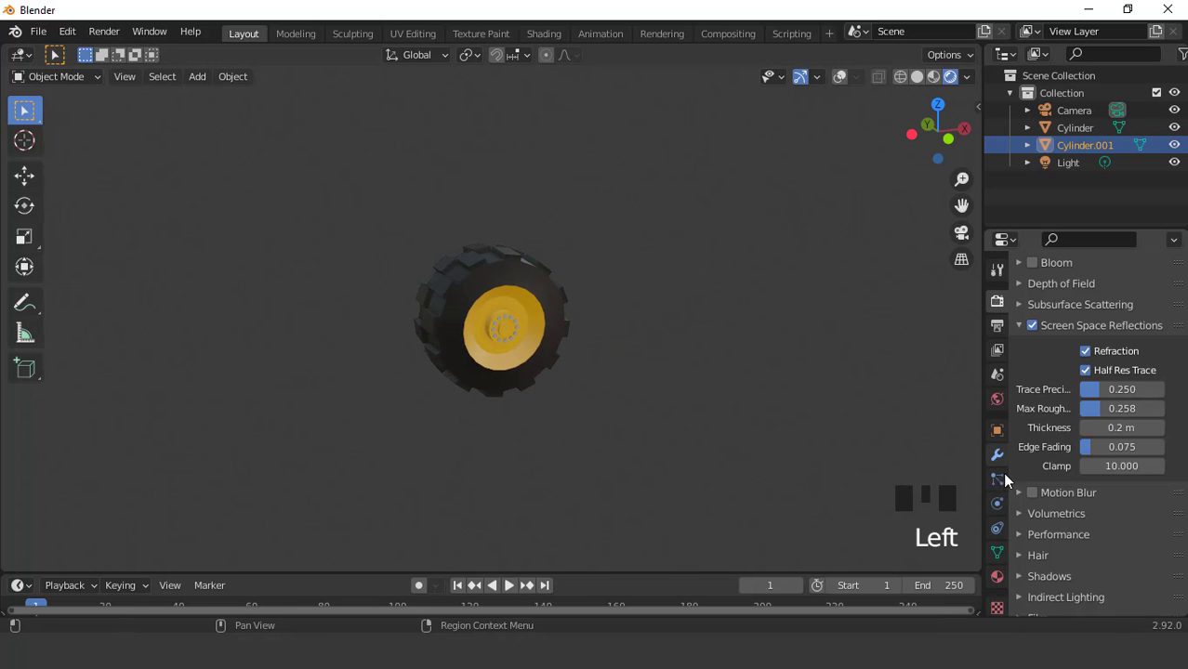
scroll(1022, 539, down, 3)
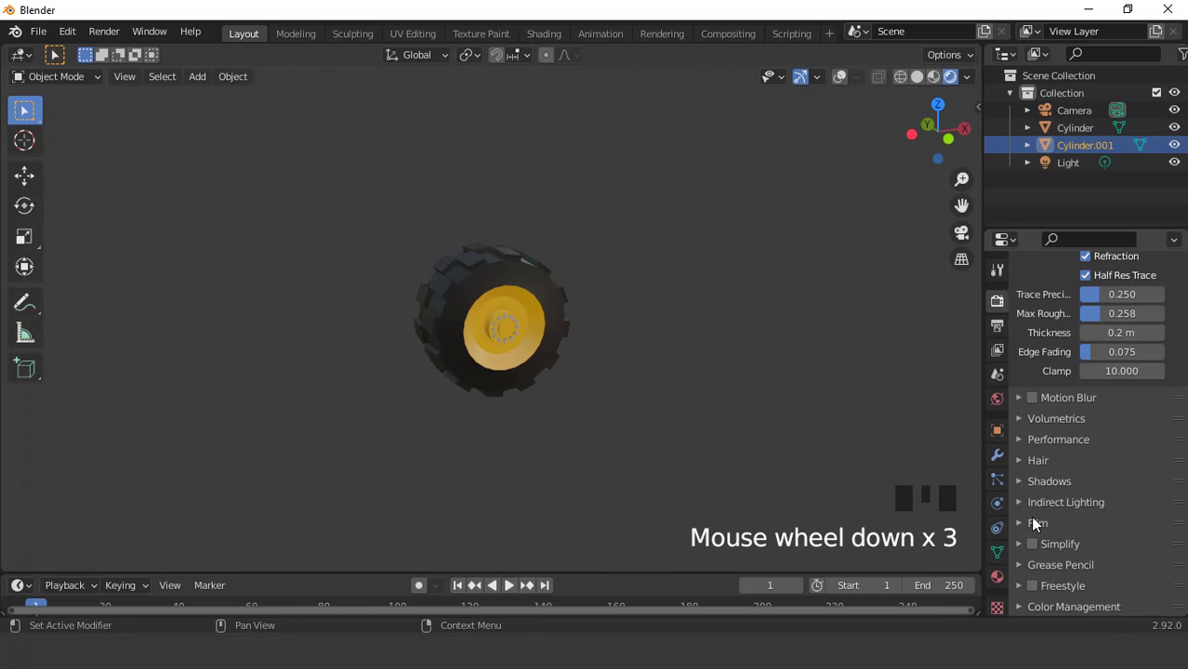
click(1022, 520)
scroll(1034, 501, down, 3)
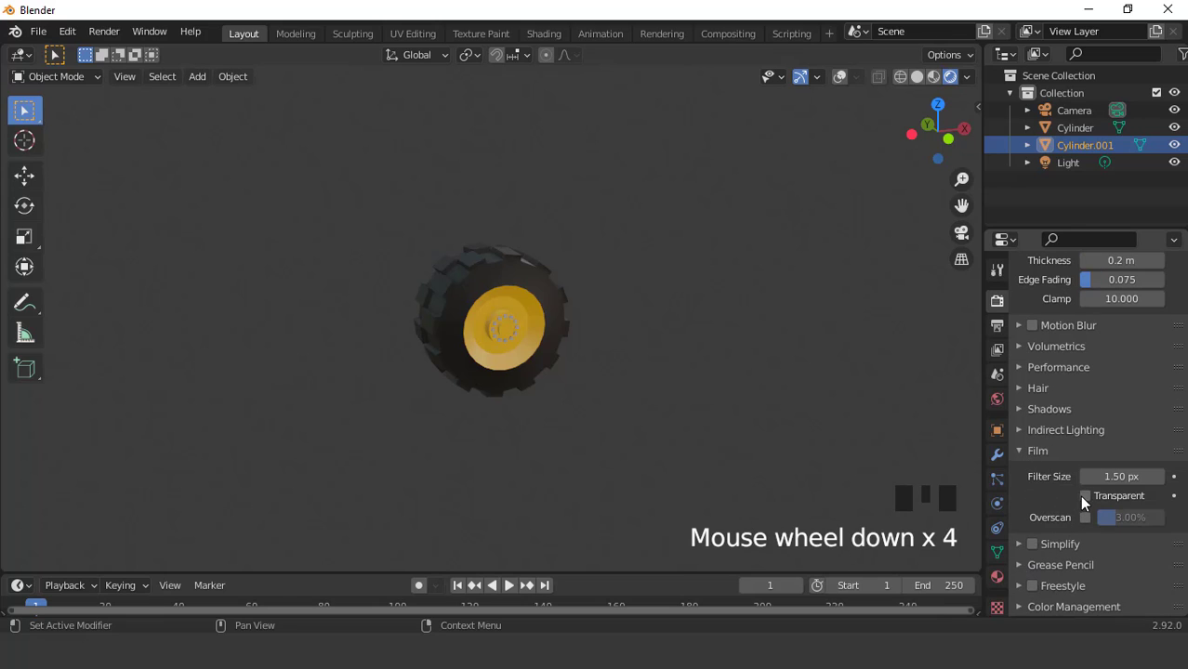
click(1085, 496)
scroll(595, 270, up, 4)
scroll(1111, 414, down, 4)
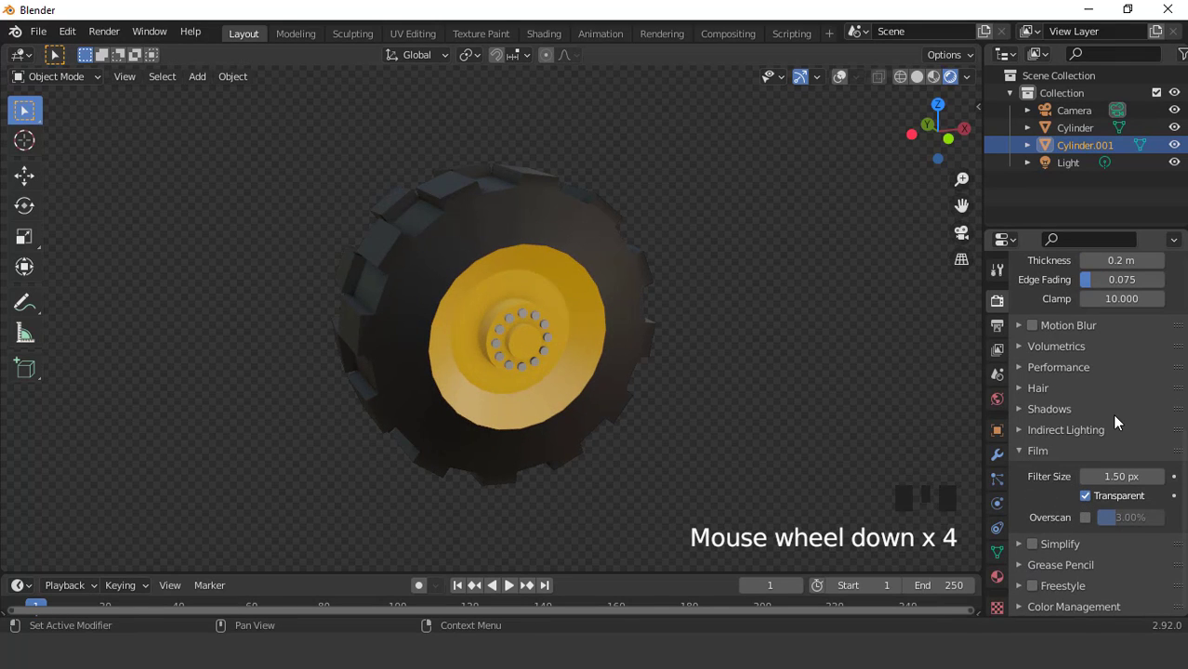
Set the color management Look to Medium High Contrast and view the finished wheel from an angle.
scroll(1041, 539, down, 3)
click(1018, 604)
scroll(1072, 548, down, 5)
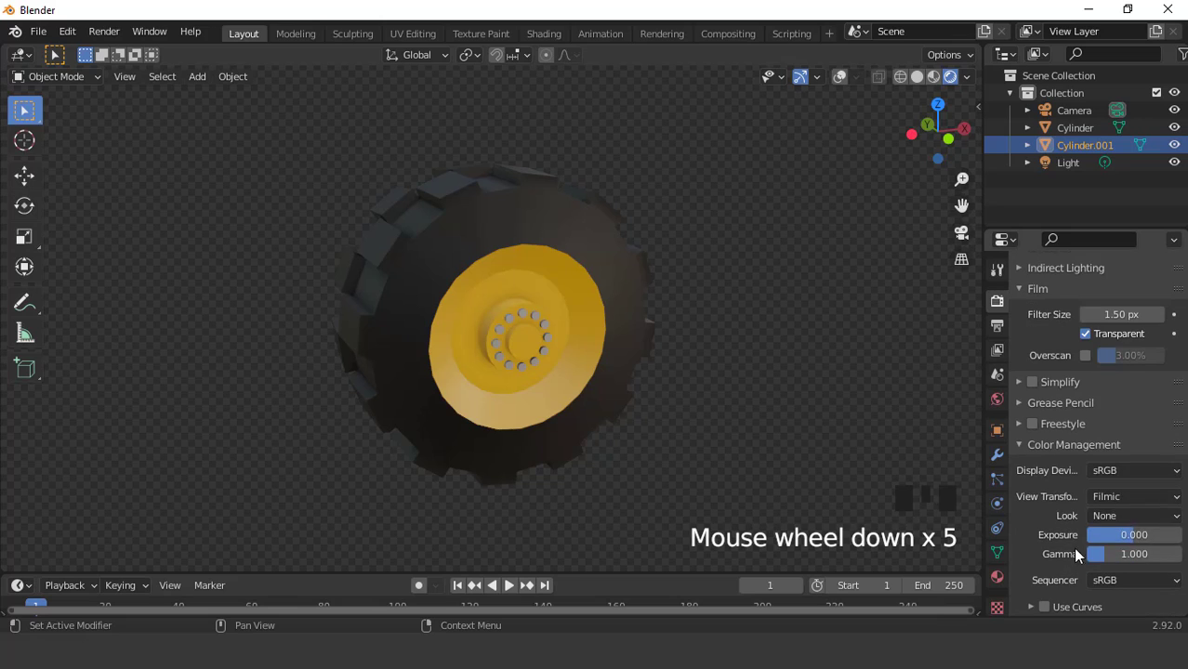
click(1106, 515)
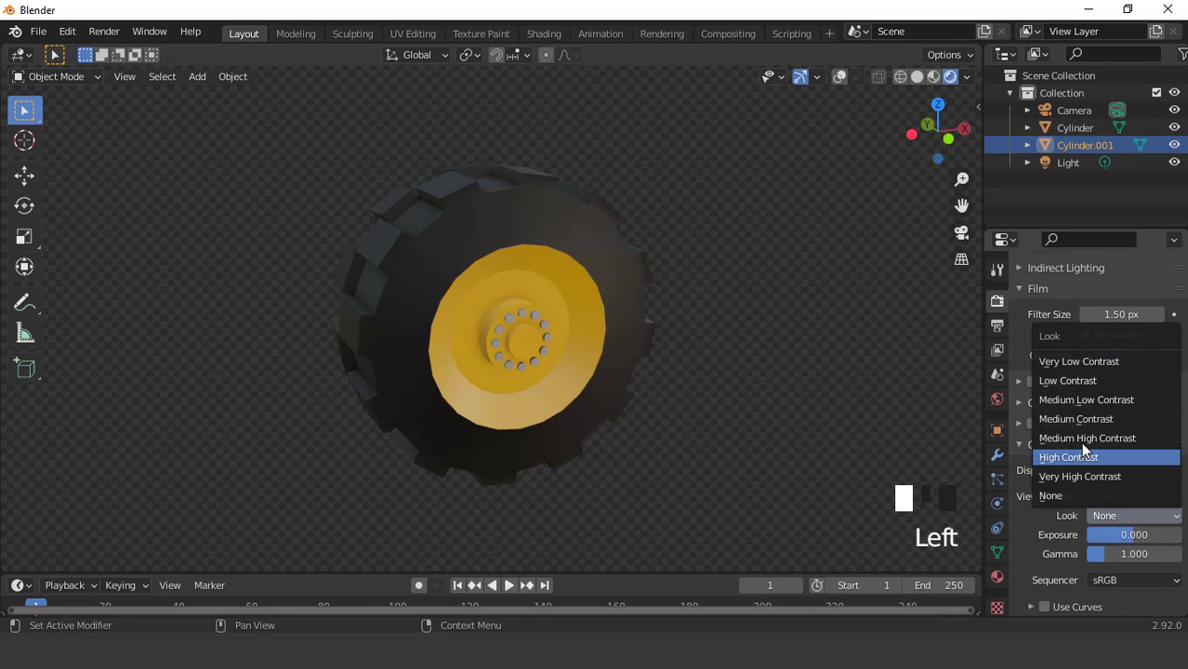
click(1080, 438)
scroll(626, 307, up, 4)
scroll(604, 269, down, 4)
middle_drag(602, 267, 620, 289)
scroll(620, 289, down, 2)
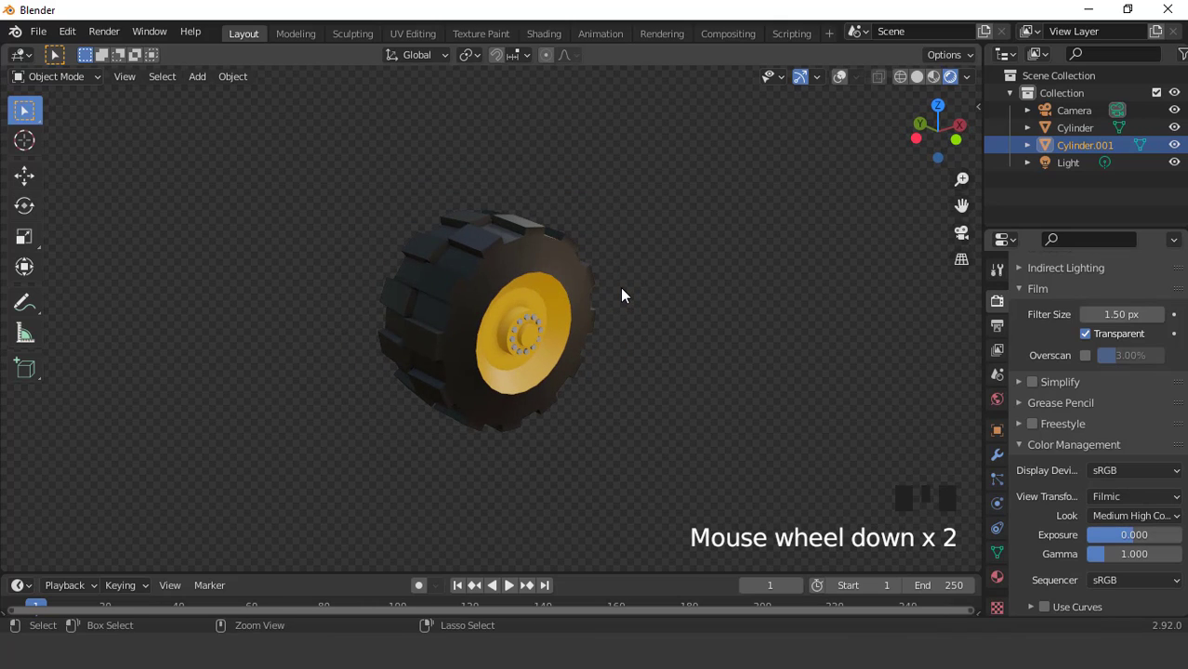